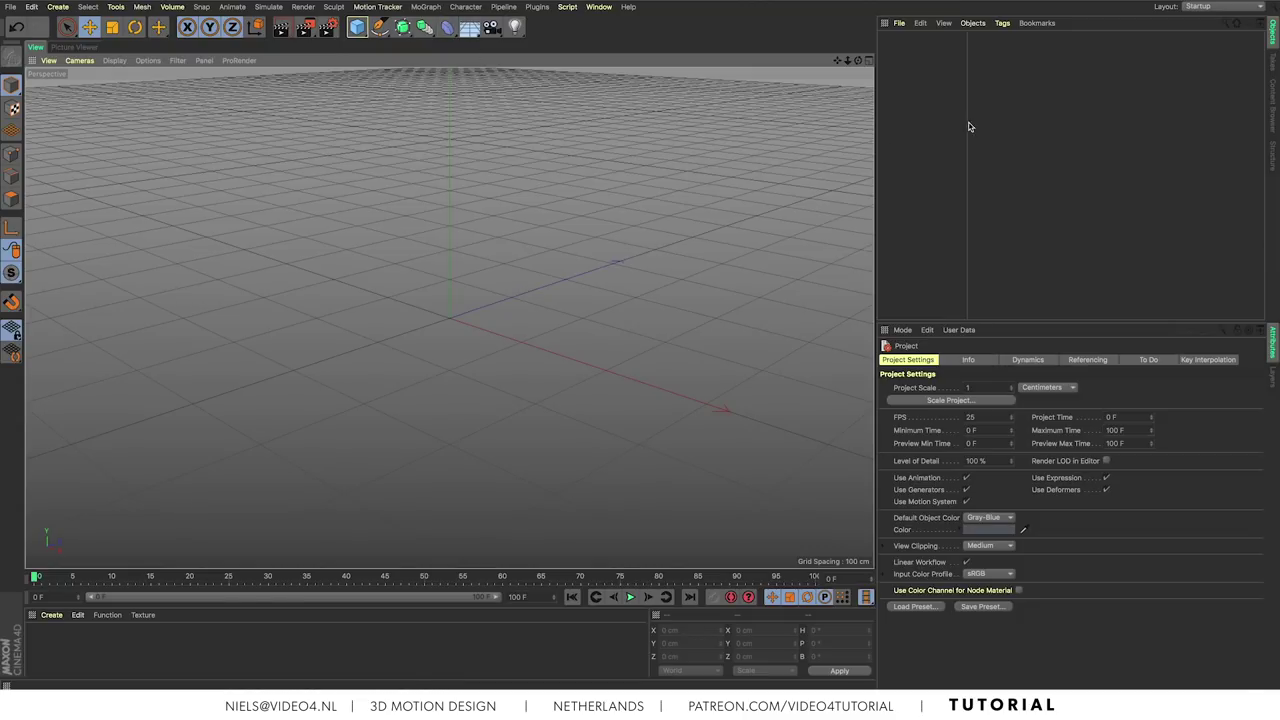
Step: Create an Arc spline lying flat on the XZ plane
drag(381, 28, 505, 48)
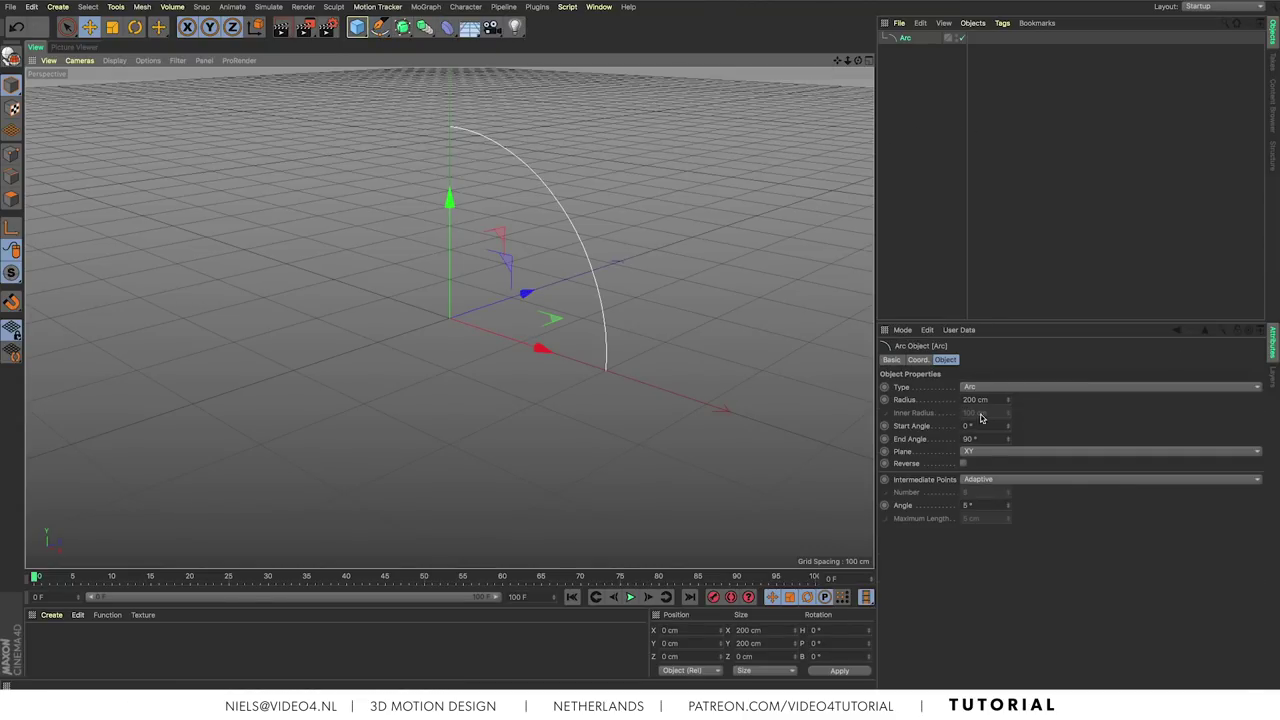
click(981, 453)
click(996, 490)
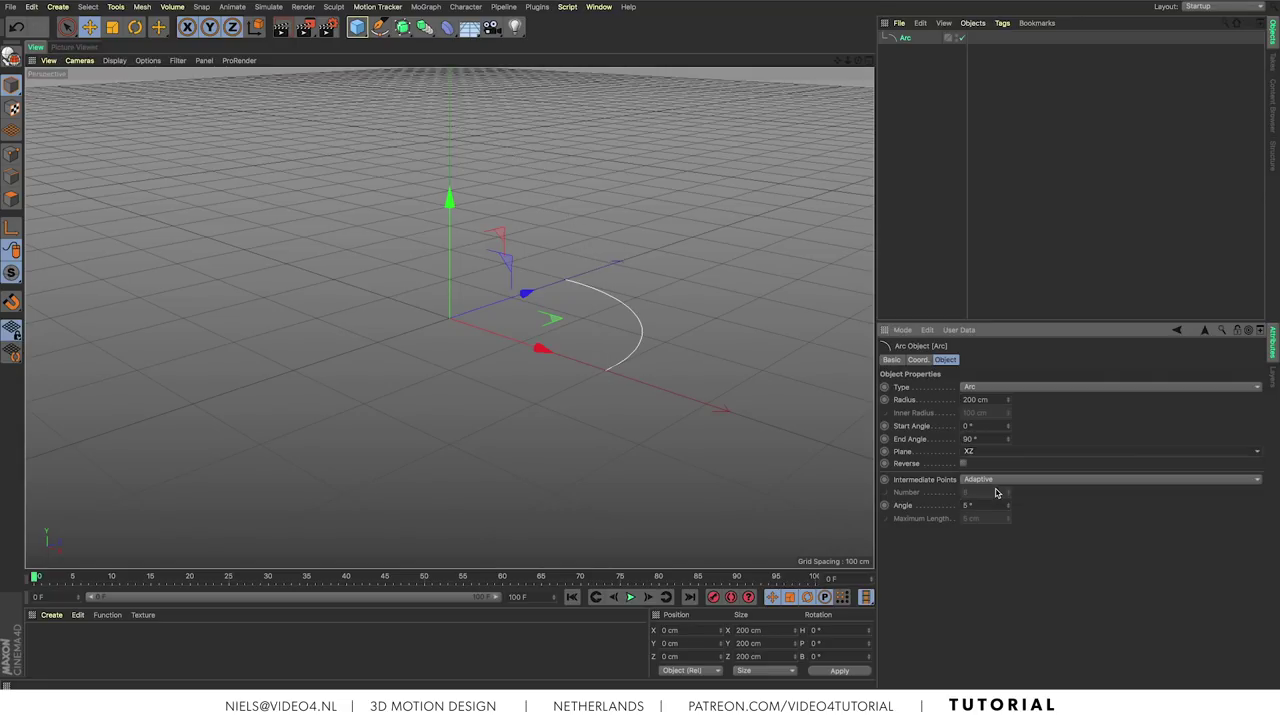
alt+drag(435, 336, 713, 403)
Step: Rotate the arc 45° in heading and move it to about -136.5 cm along Z
click(918, 359)
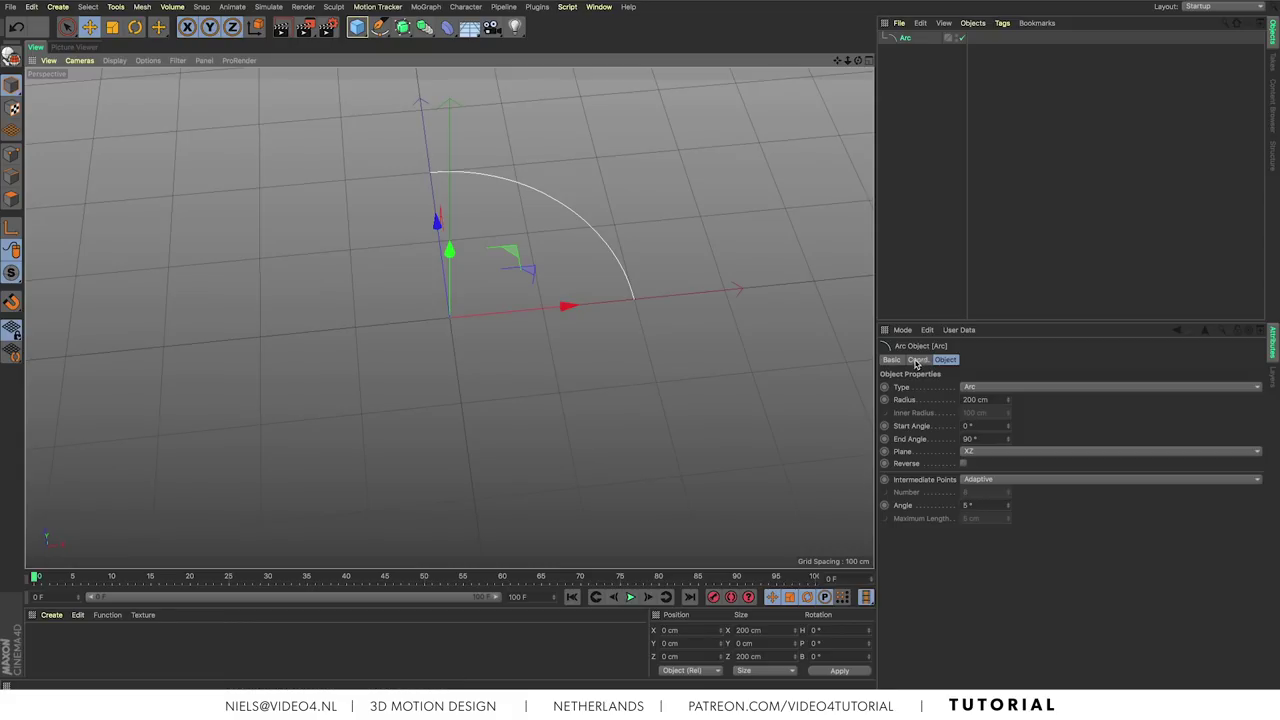
drag(1138, 392, 1120, 375)
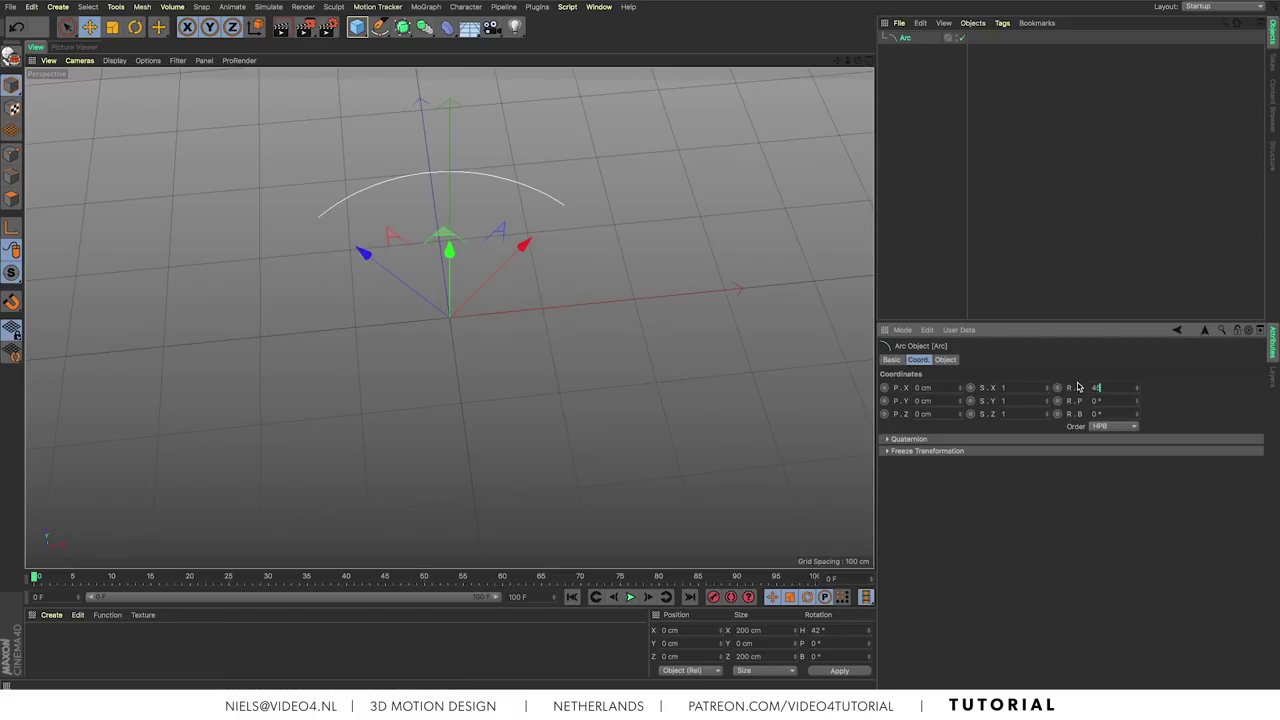
key(Return)
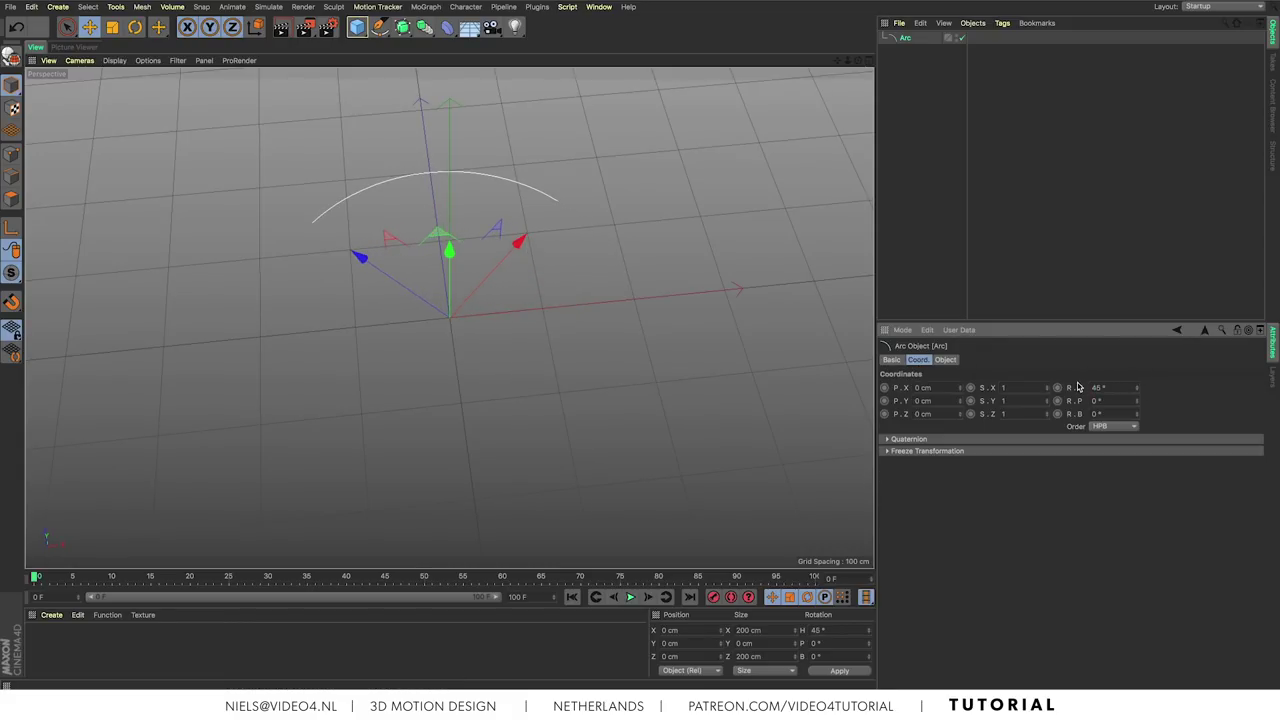
click(256, 27)
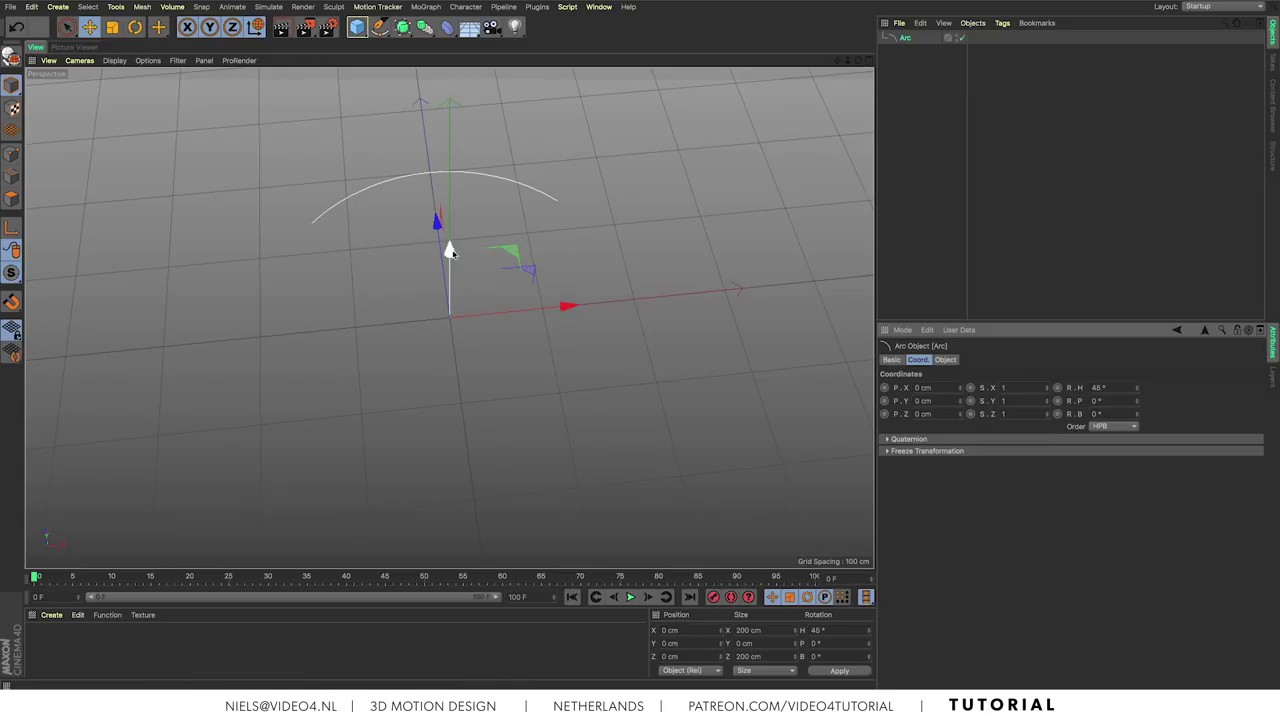
drag(437, 221, 451, 340)
click(586, 221)
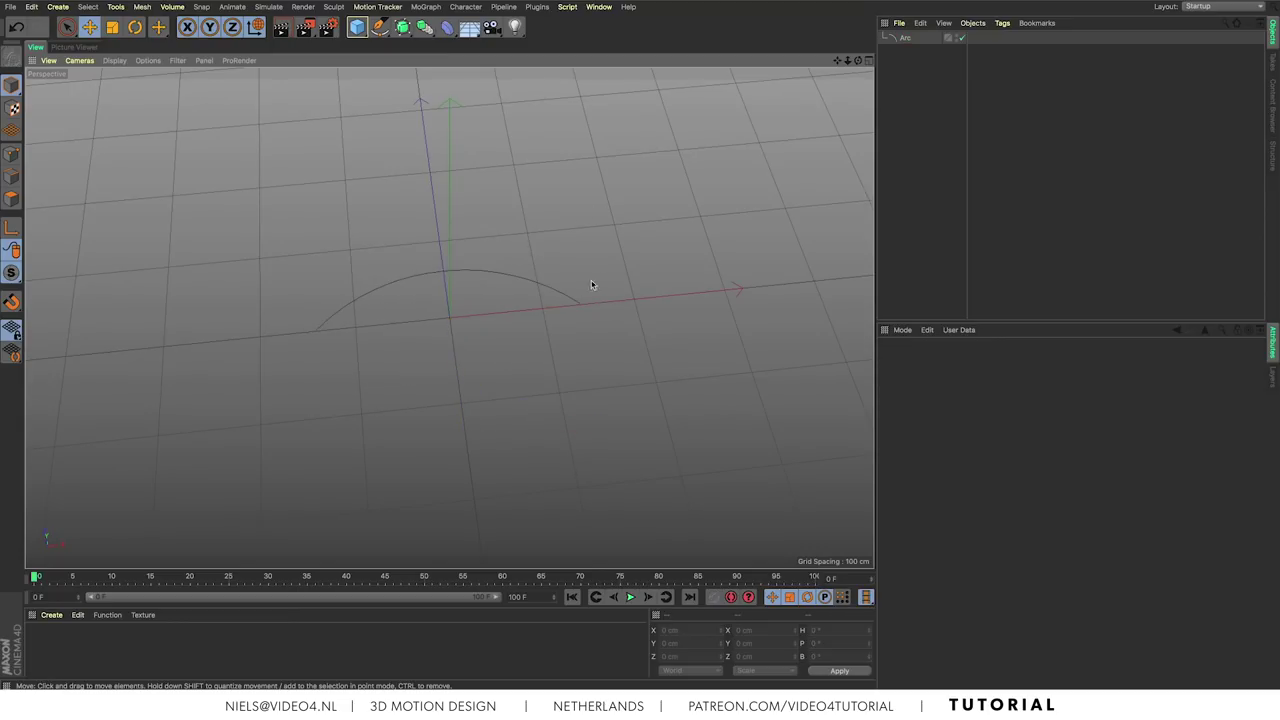
alt+drag(589, 283, 559, 290)
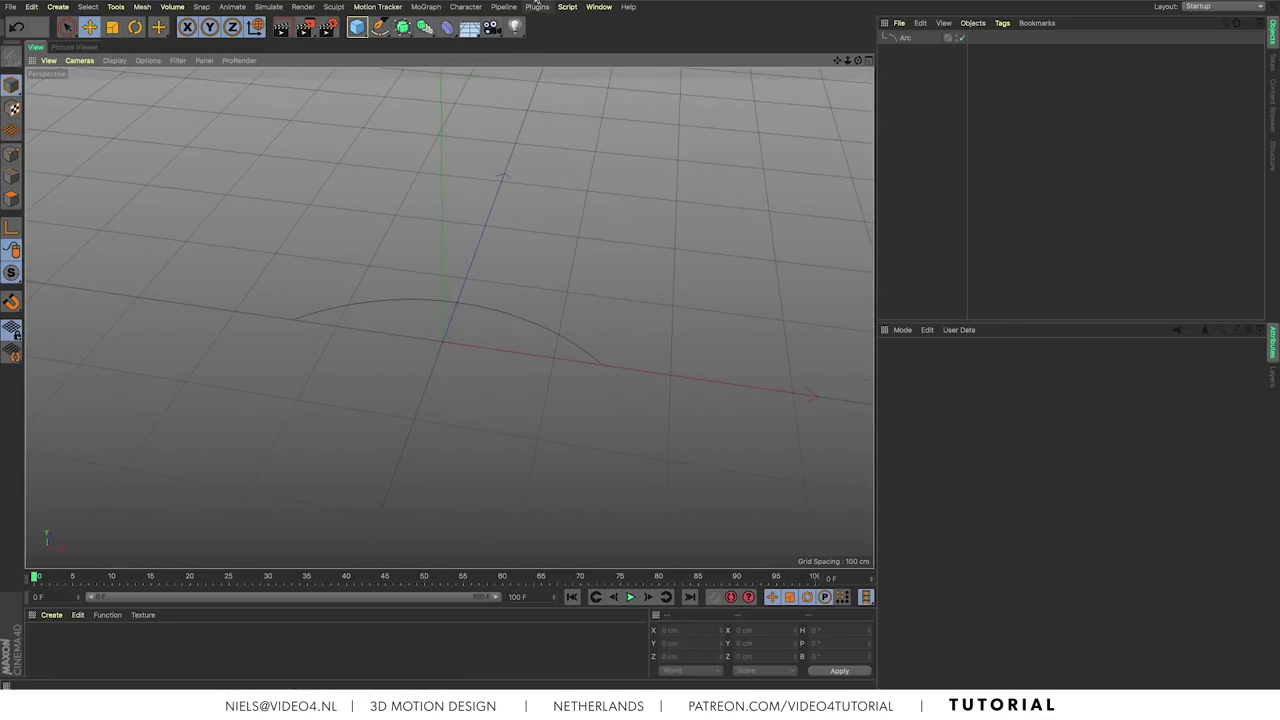
Step: Add a Matrix in Object mode with the Arc spline as its source object
click(427, 7)
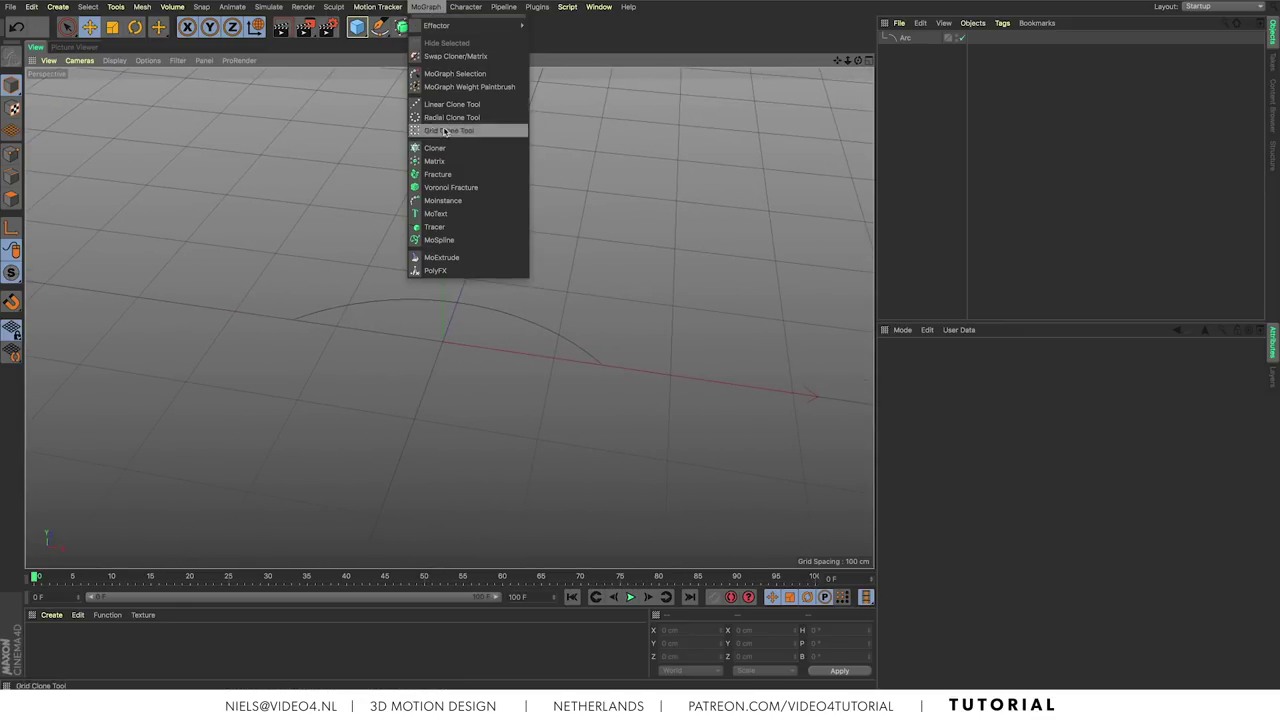
click(445, 164)
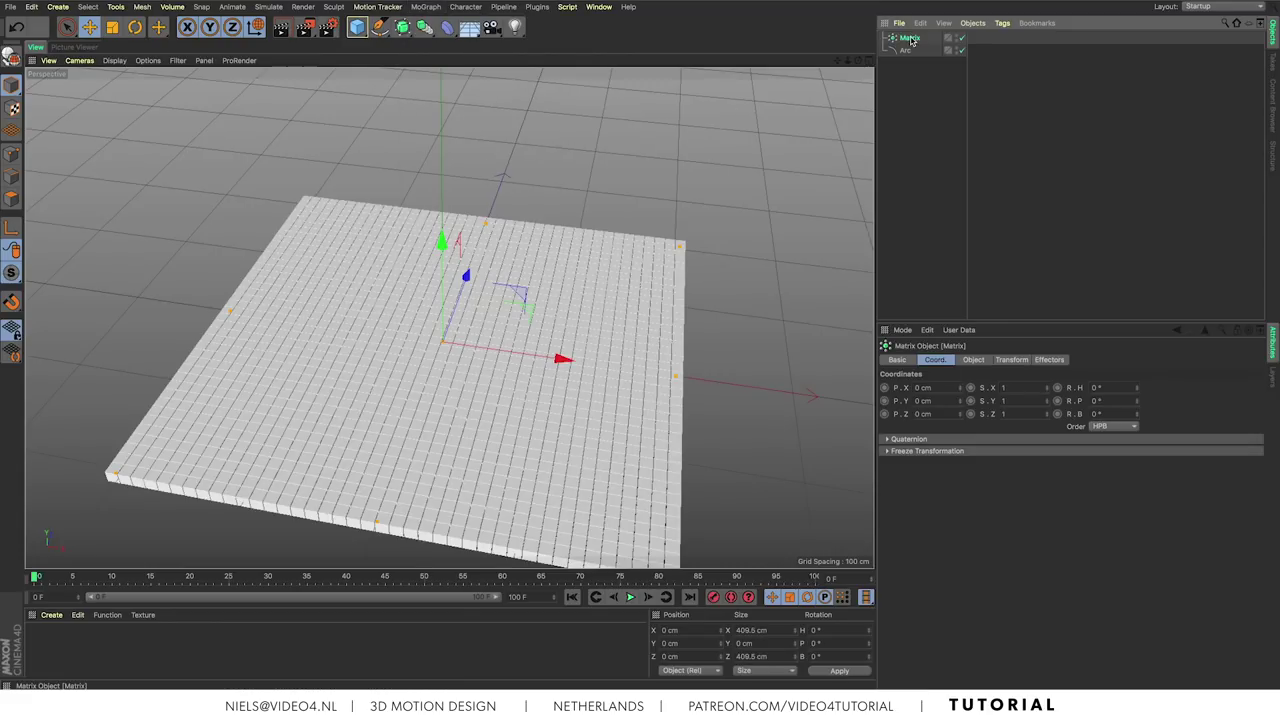
click(975, 360)
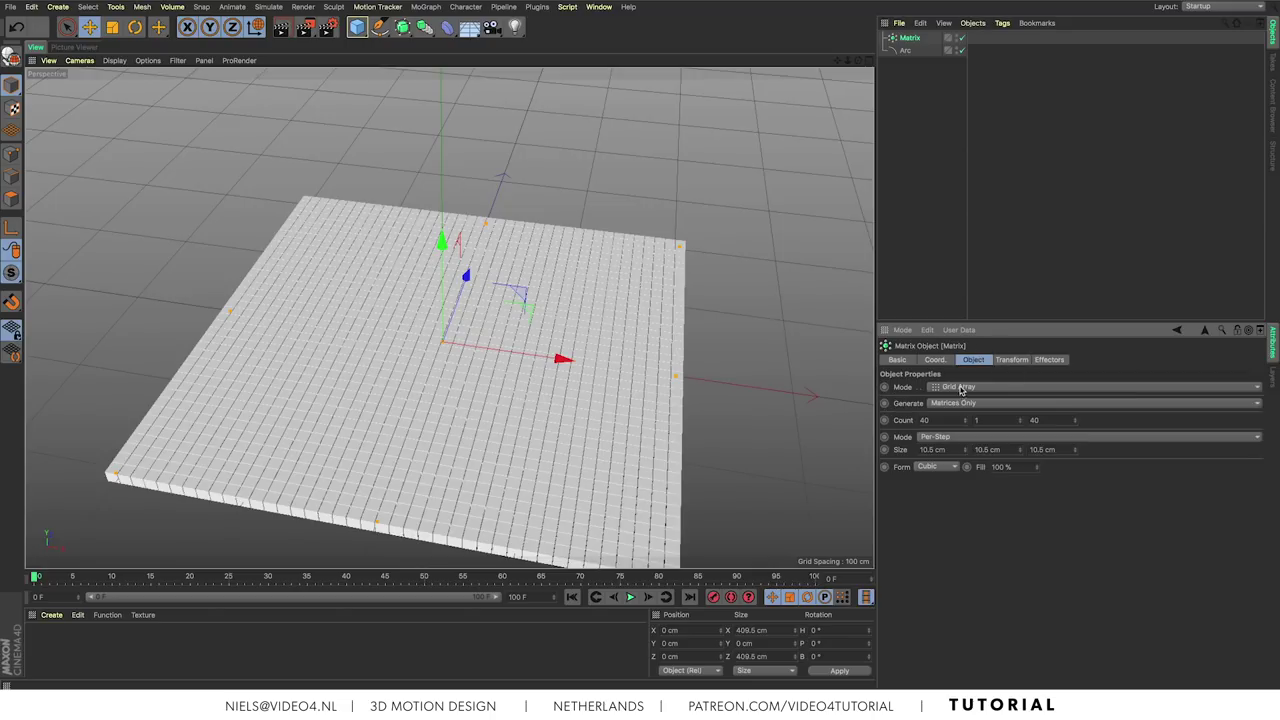
click(961, 389)
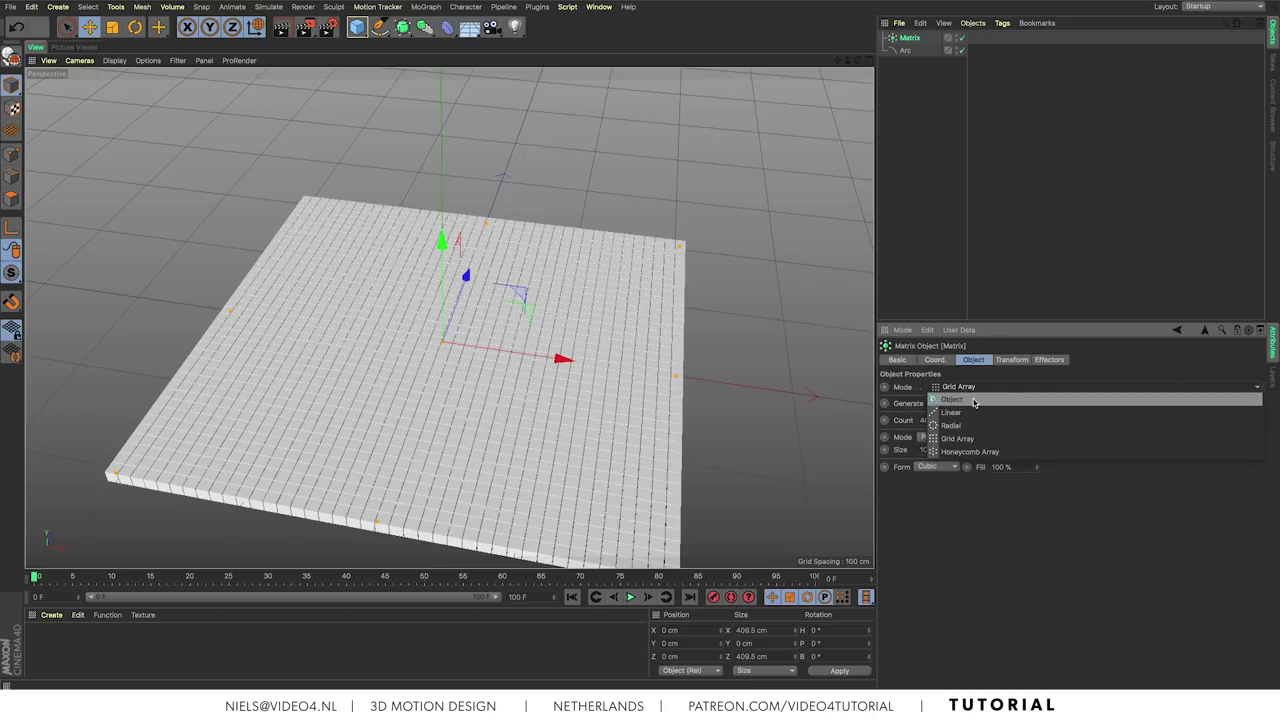
click(1000, 401)
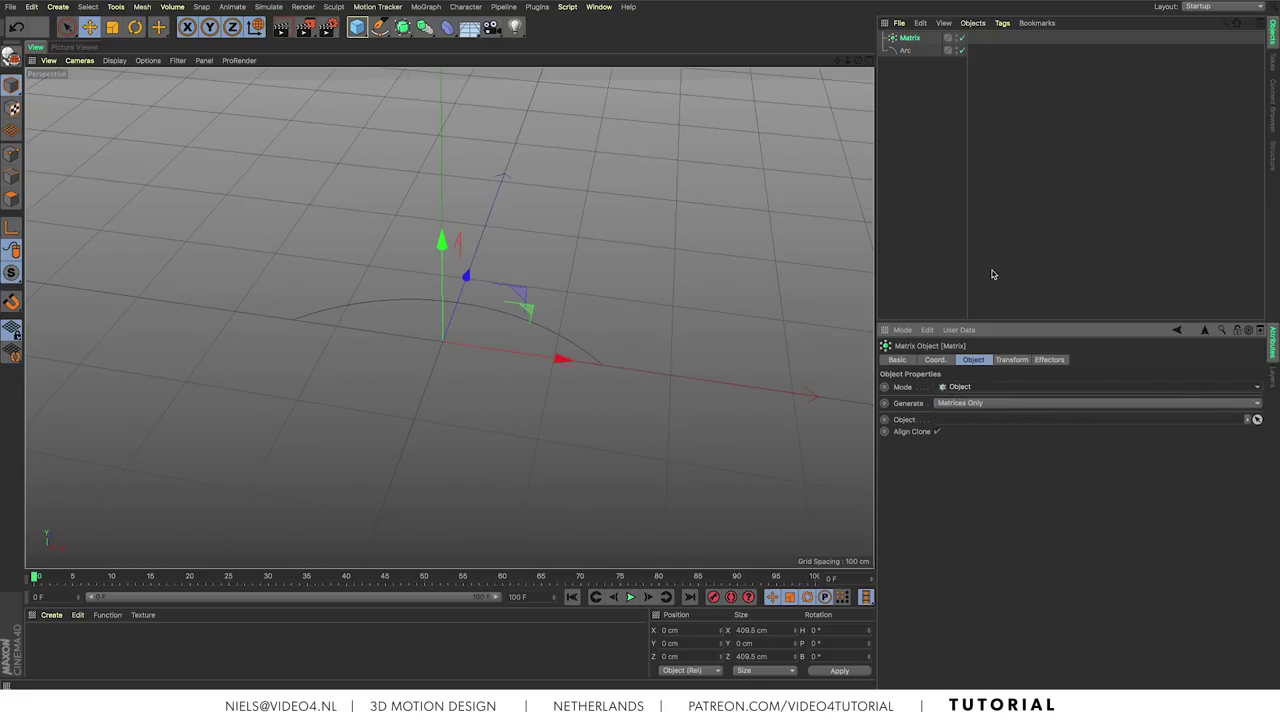
drag(904, 54, 913, 84)
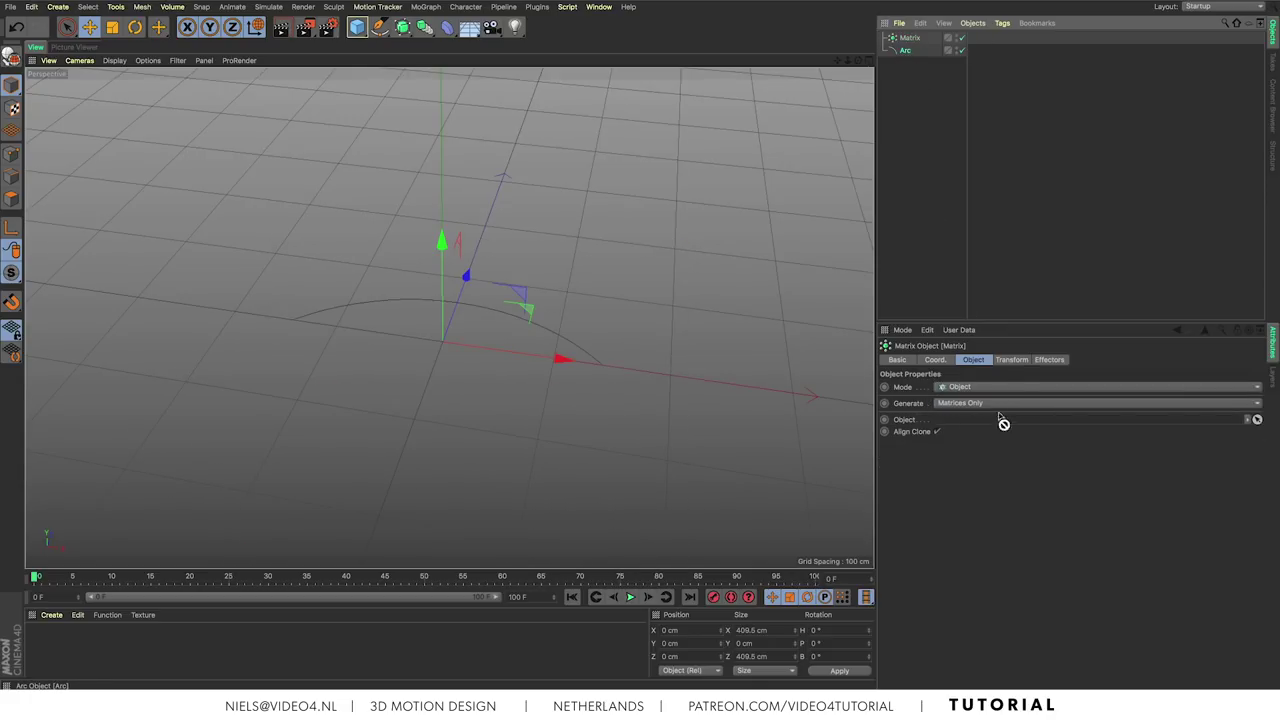
drag(1006, 425, 1004, 425)
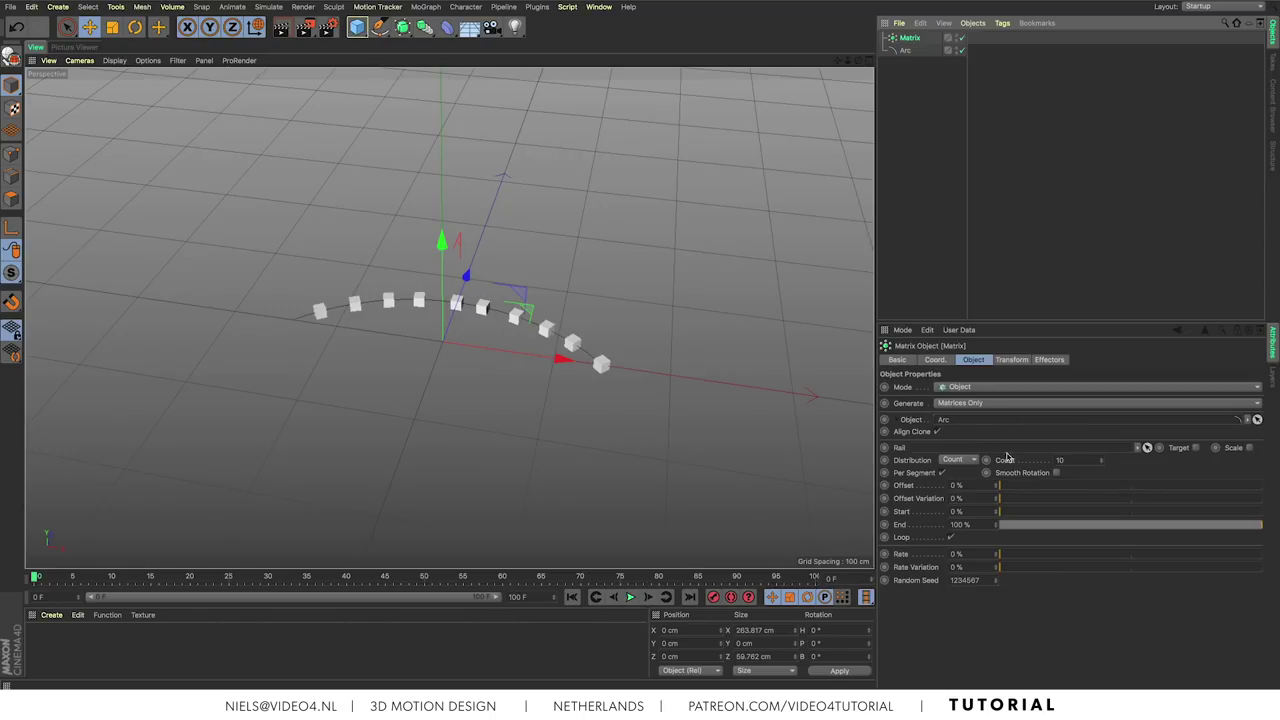
Step: Set the Matrix count to 24 along the arc
click(1062, 460)
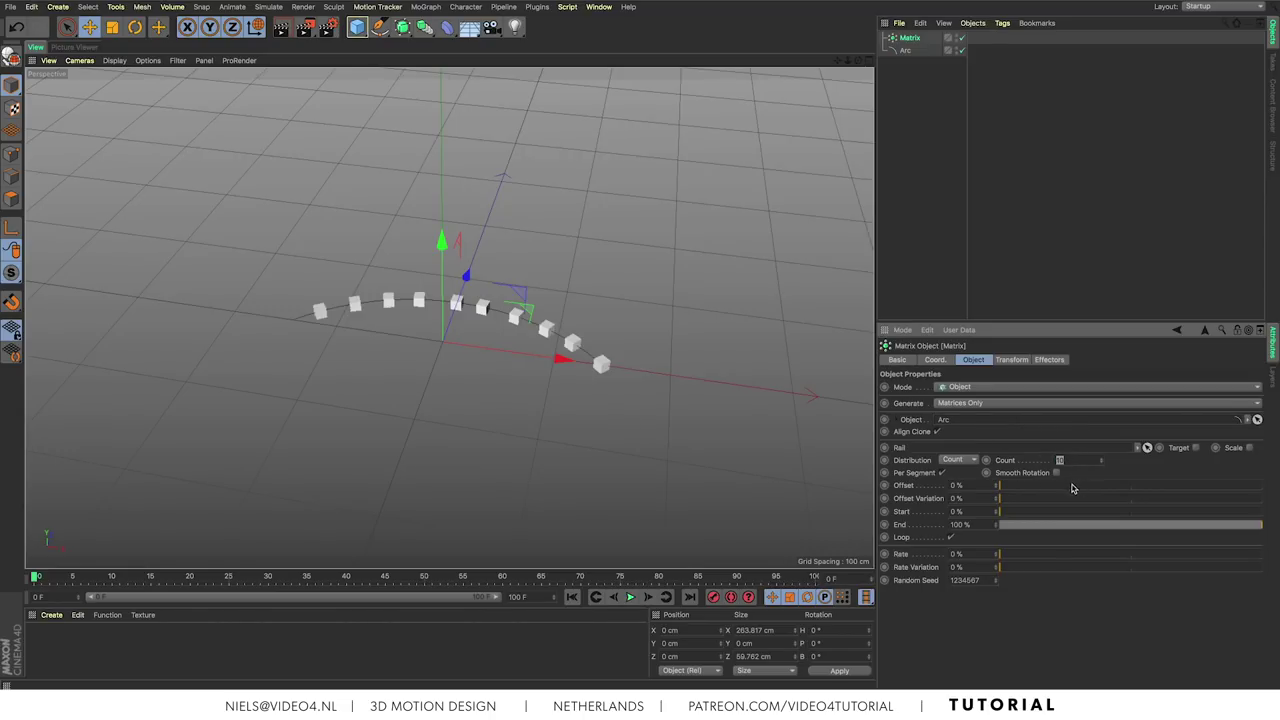
text(24)
key(Return)
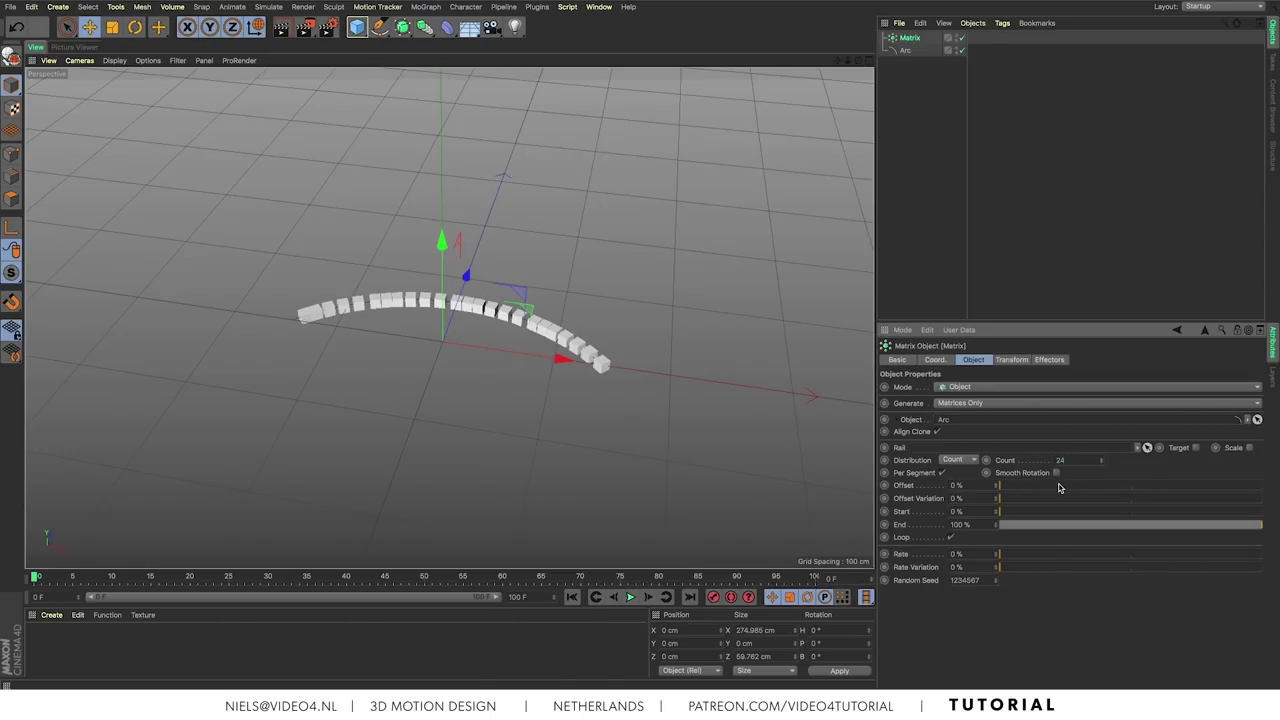
alt+drag(629, 209, 619, 281)
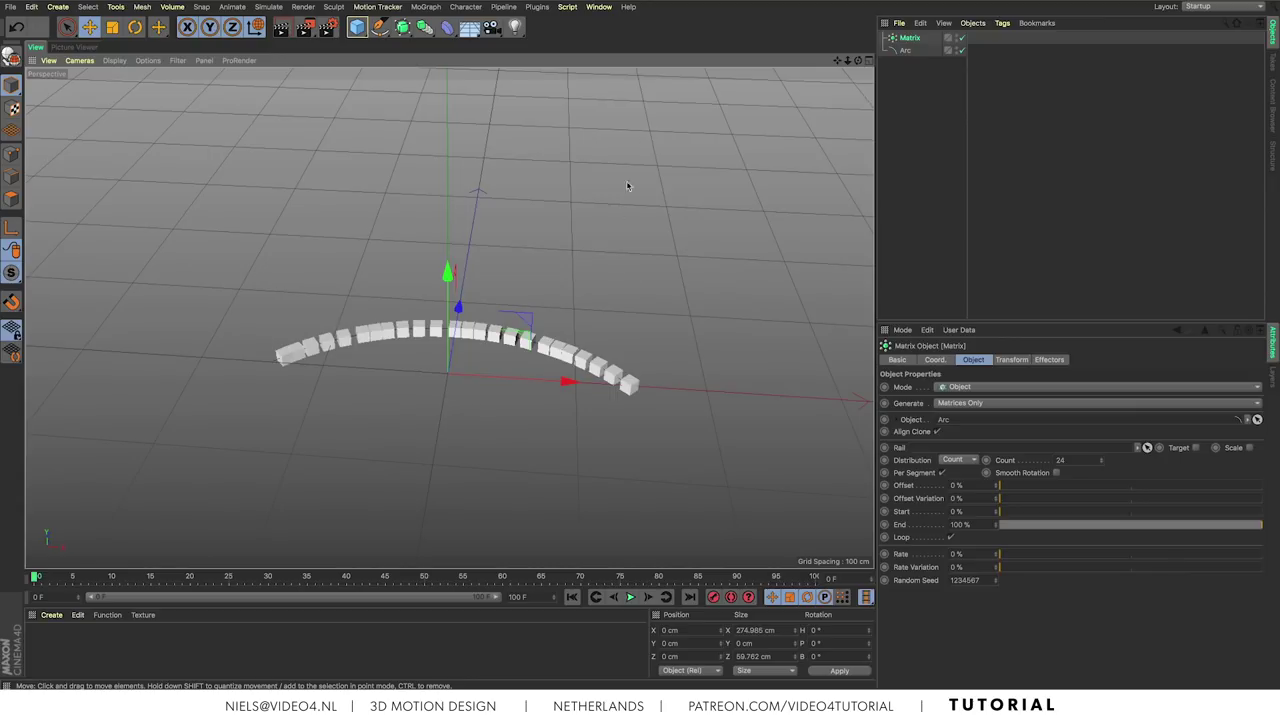
Step: Add a Plain effector that shifts the clones 250 cm down
click(425, 7)
mouse_move(480, 25)
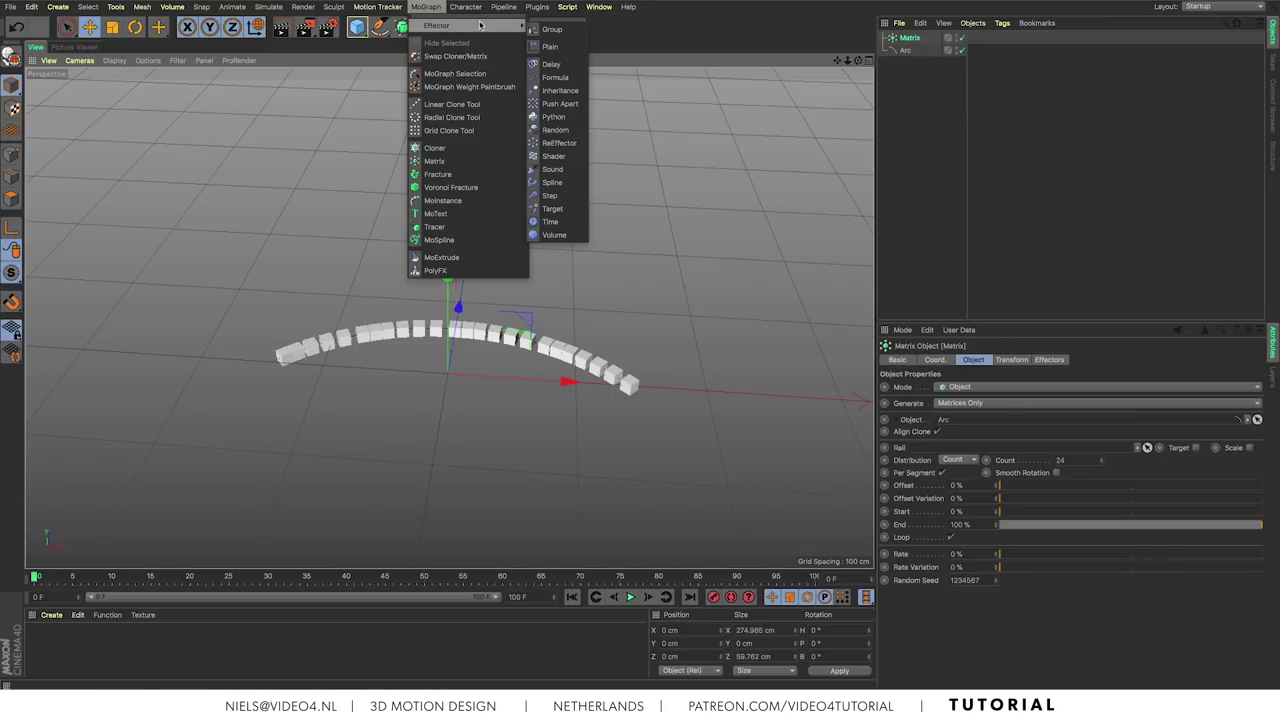
click(551, 47)
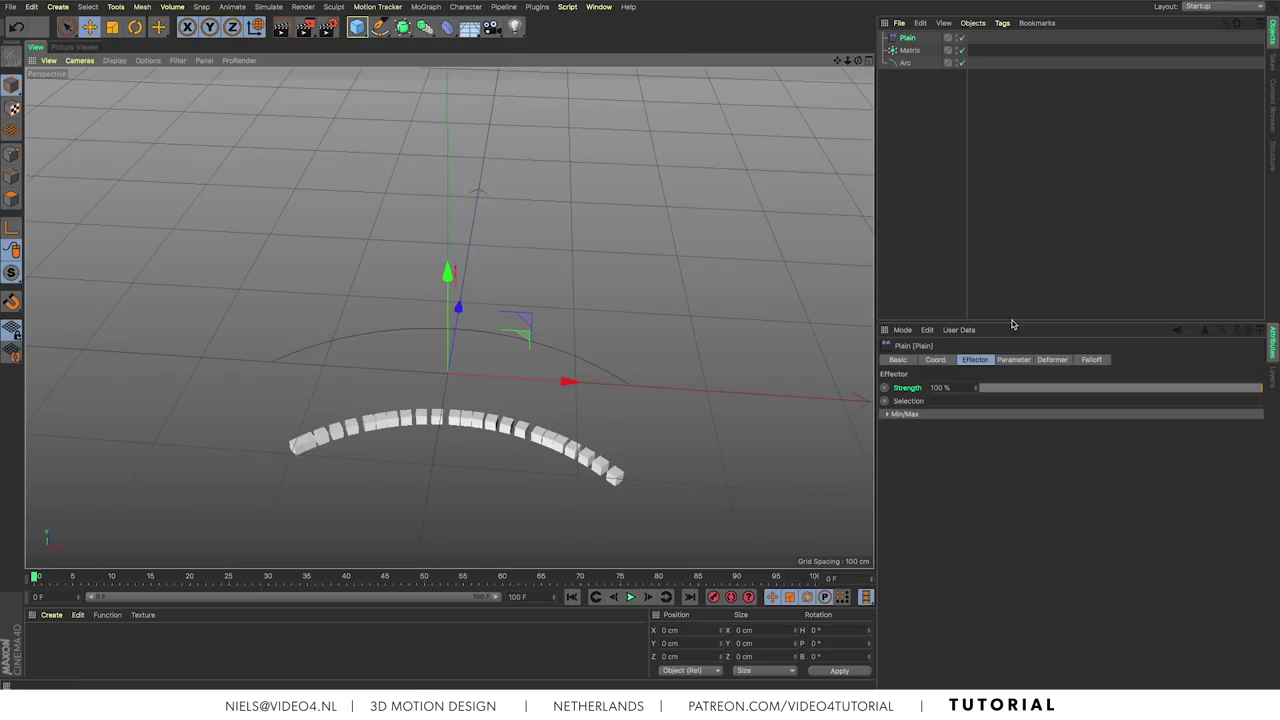
alt+drag(860, 340, 689, 332)
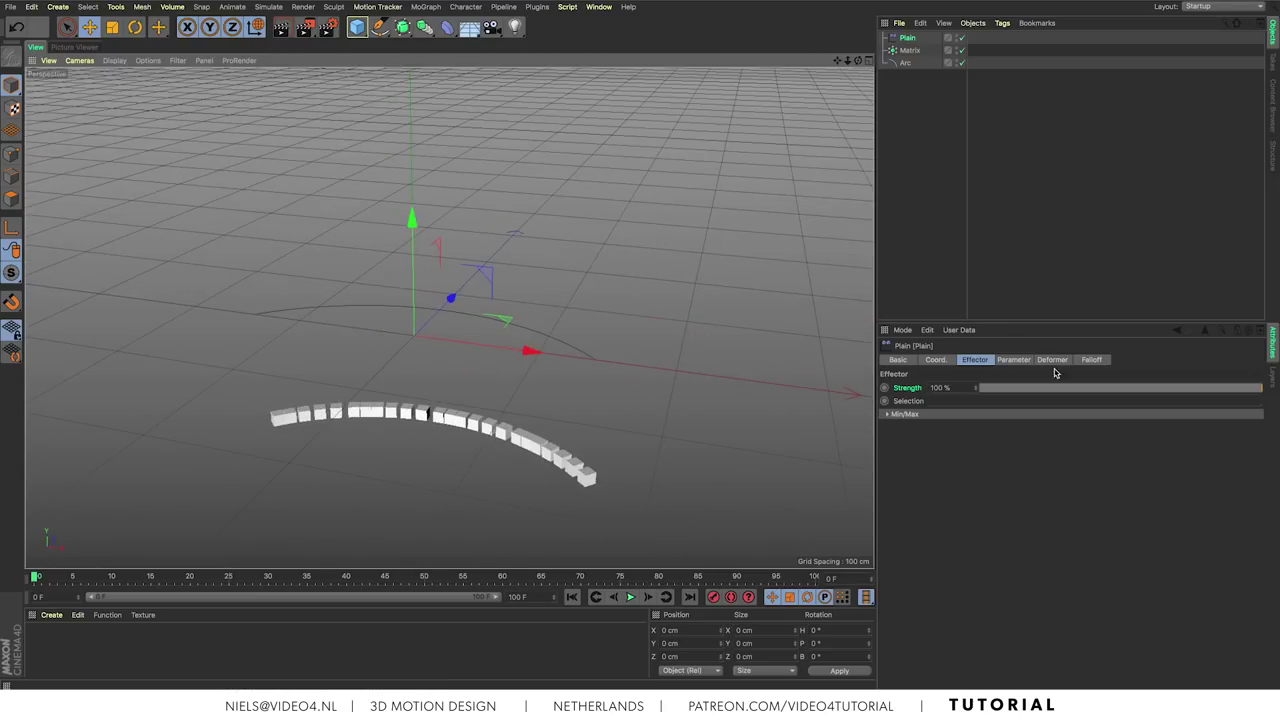
click(1019, 361)
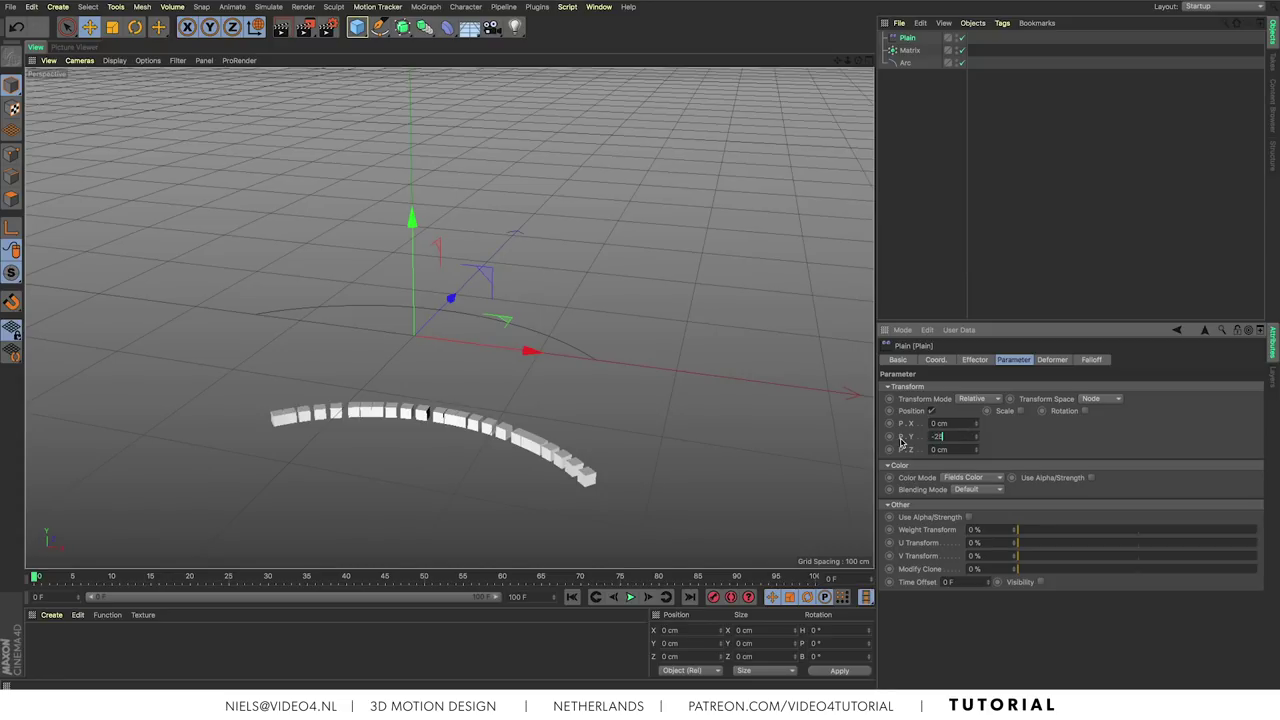
key(Return)
mouse_move(640, 300)
alt+mouse_down()
mouse_move(530, 381)
mouse_move(608, 360)
mouse_move(560, 355)
mouse_move(539, 372)
alt+mouse_up()
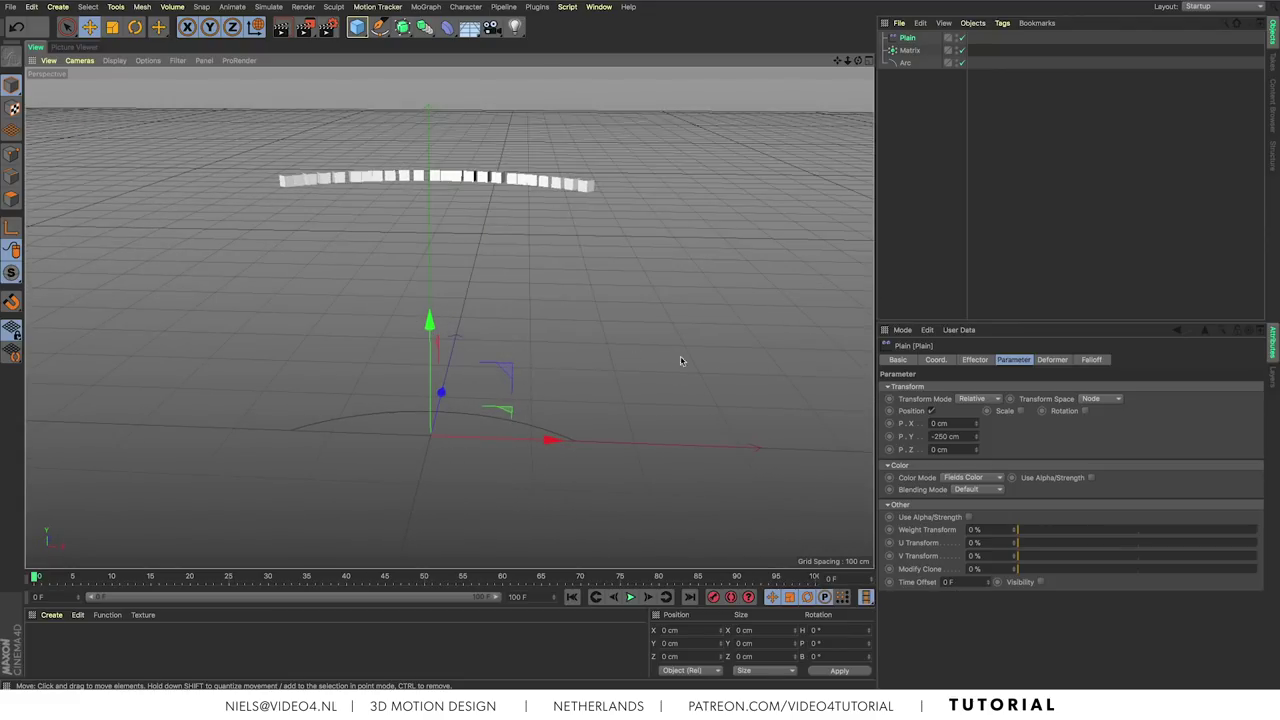
Step: Keyframe the Plain effector's Strength, reaching 100 % at a later frame
click(975, 360)
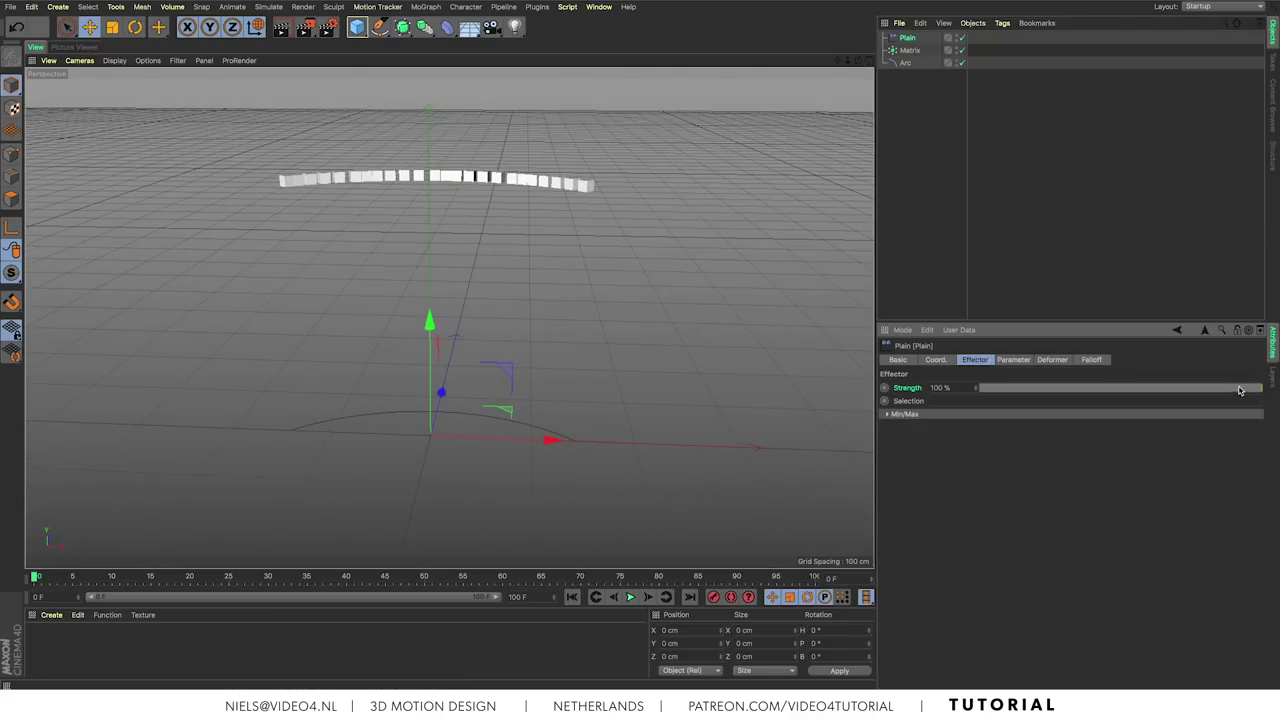
mouse_move(1239, 390)
mouse_down()
mouse_move(1011, 403)
mouse_move(1034, 403)
mouse_move(1240, 386)
mouse_move(952, 391)
mouse_up()
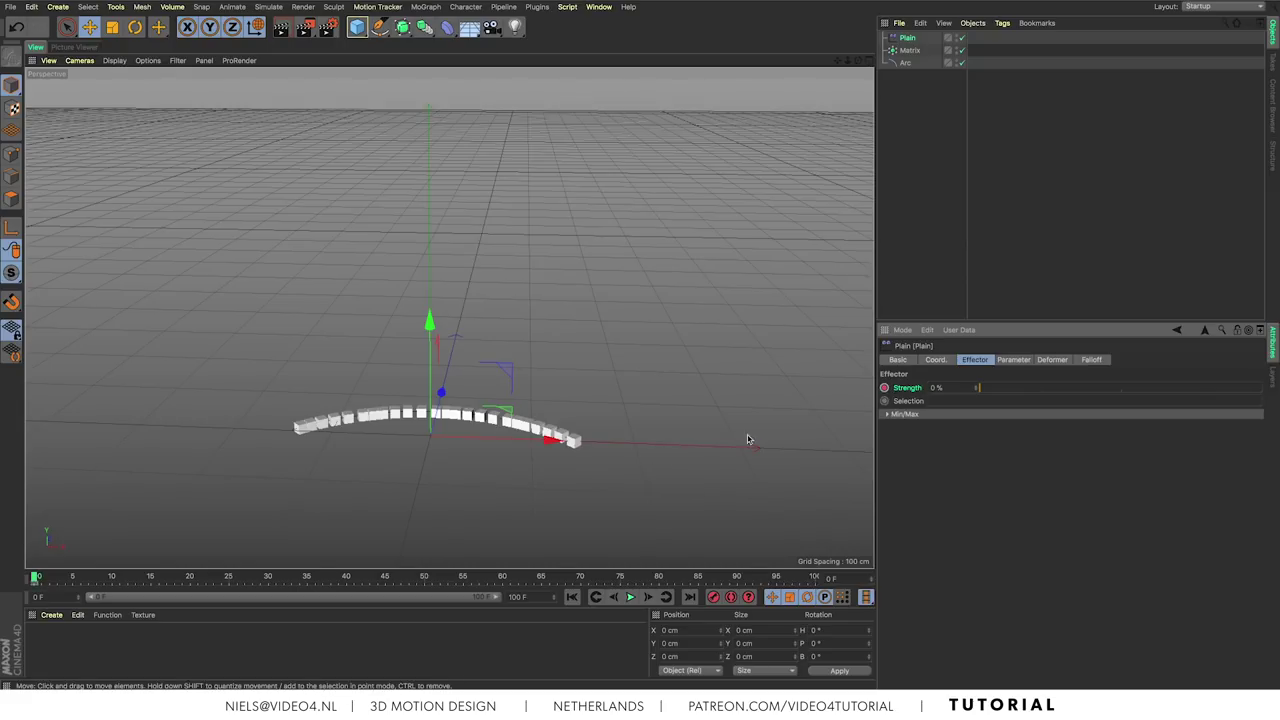
drag(52, 581, 175, 571)
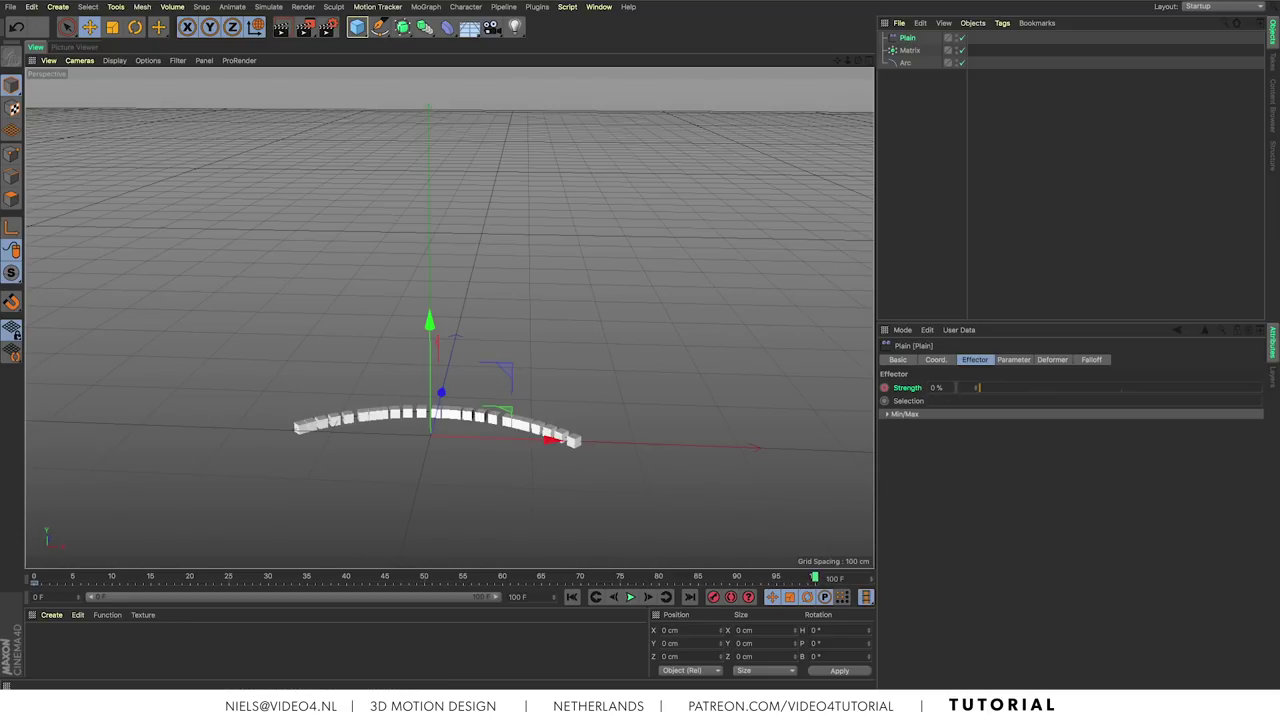
click(953, 387)
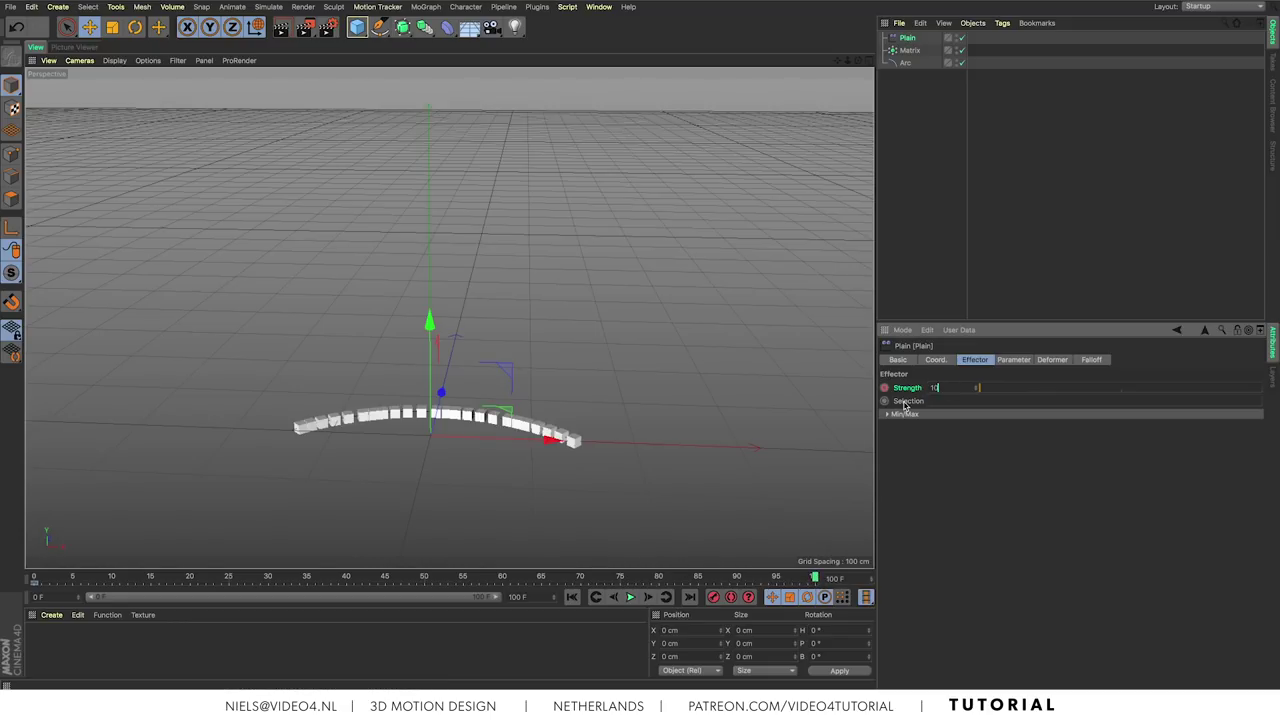
key(Return)
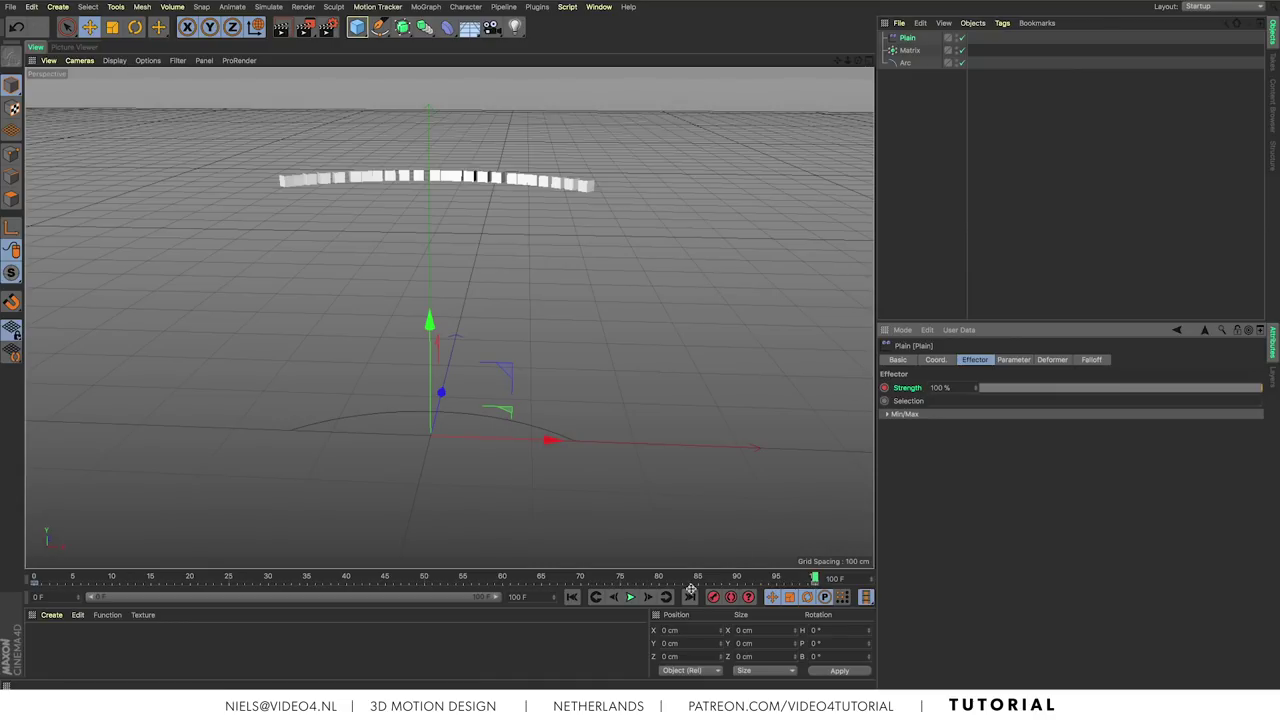
Step: Preview the animation and scrub to frame 100 to see full strength
click(630, 597)
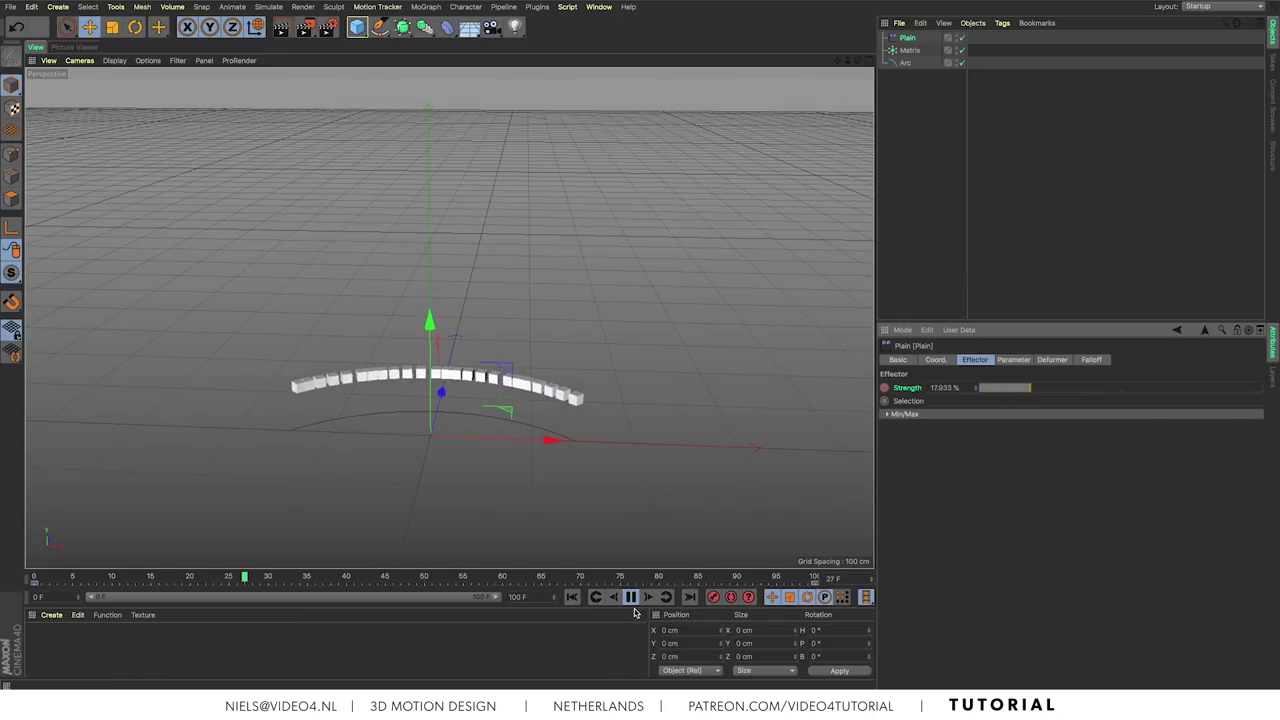
click(630, 597)
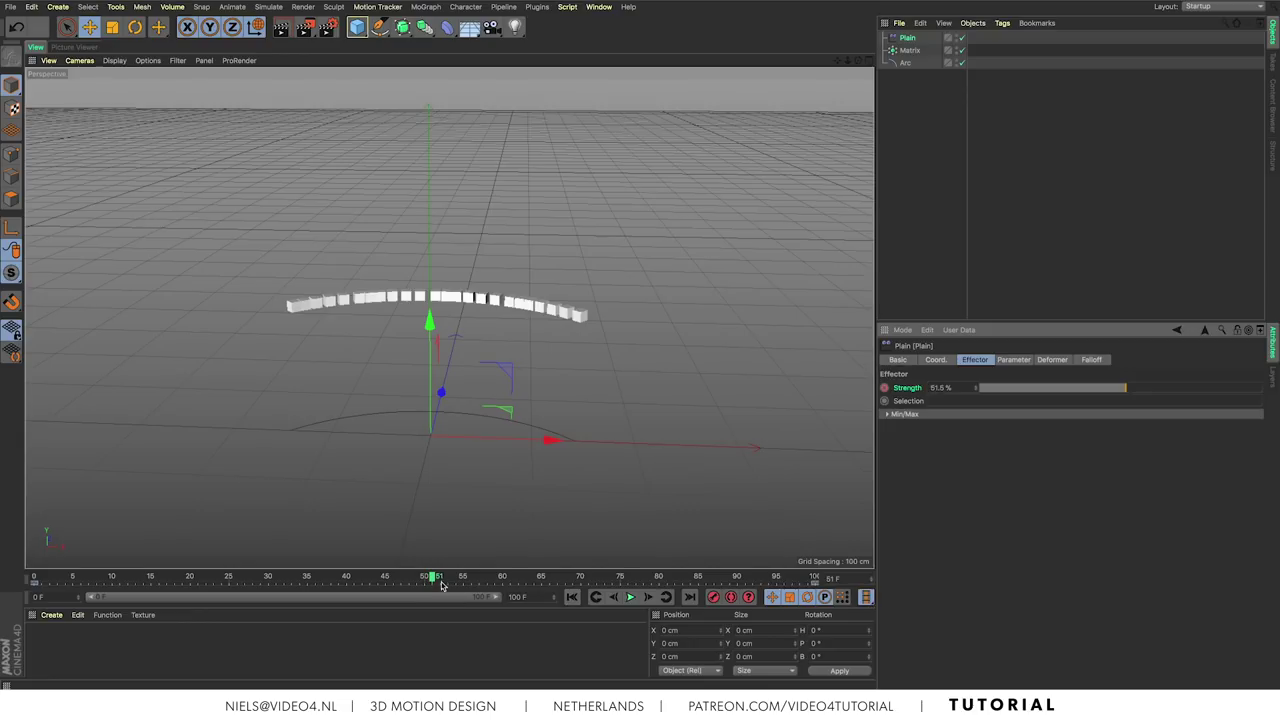
drag(441, 585, 814, 580)
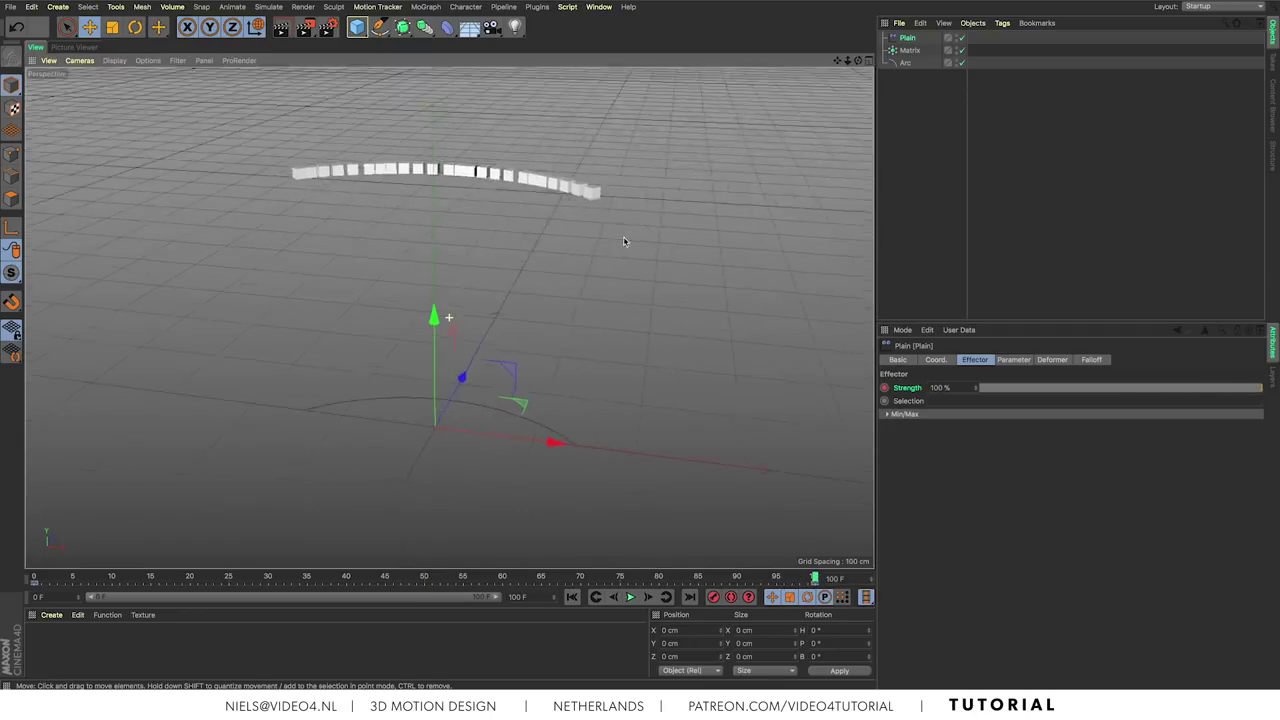
mouse_move(623, 241)
alt+mouse_down()
mouse_move(523, 314)
mouse_move(565, 278)
alt+mouse_up()
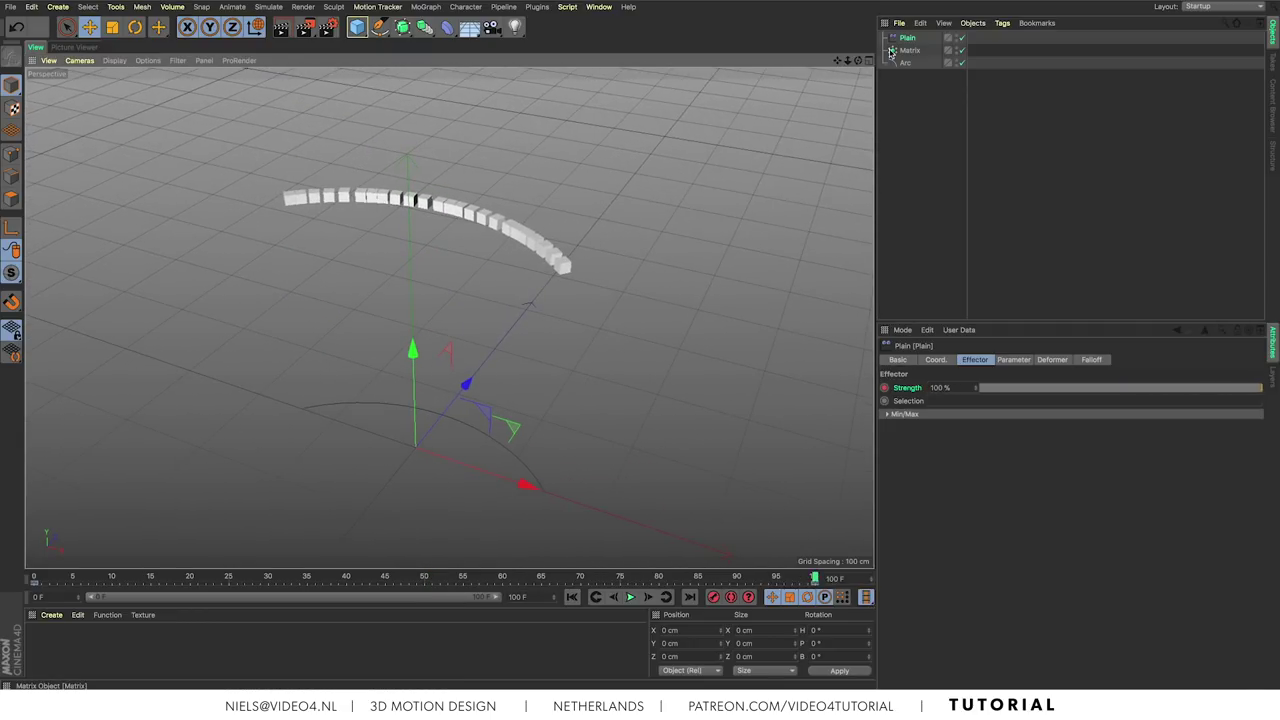
Step: Add a Random effector to the selected Matrix
click(891, 51)
click(421, 7)
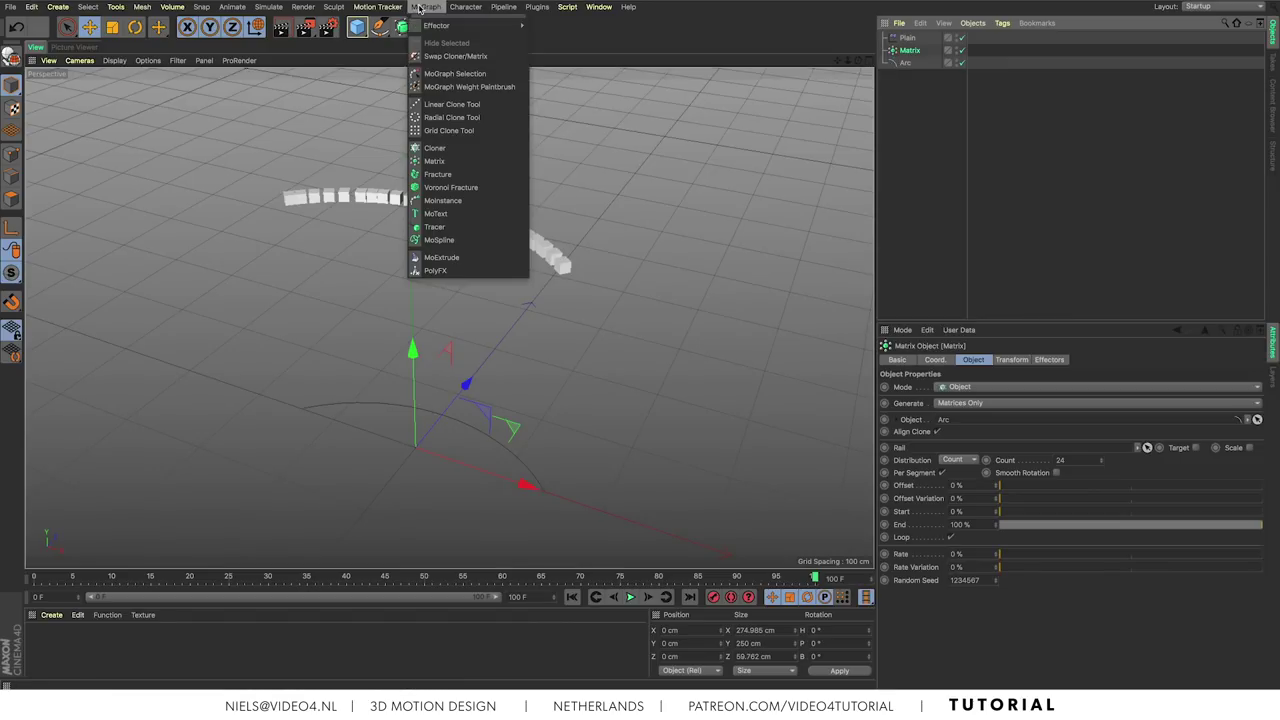
mouse_move(490, 27)
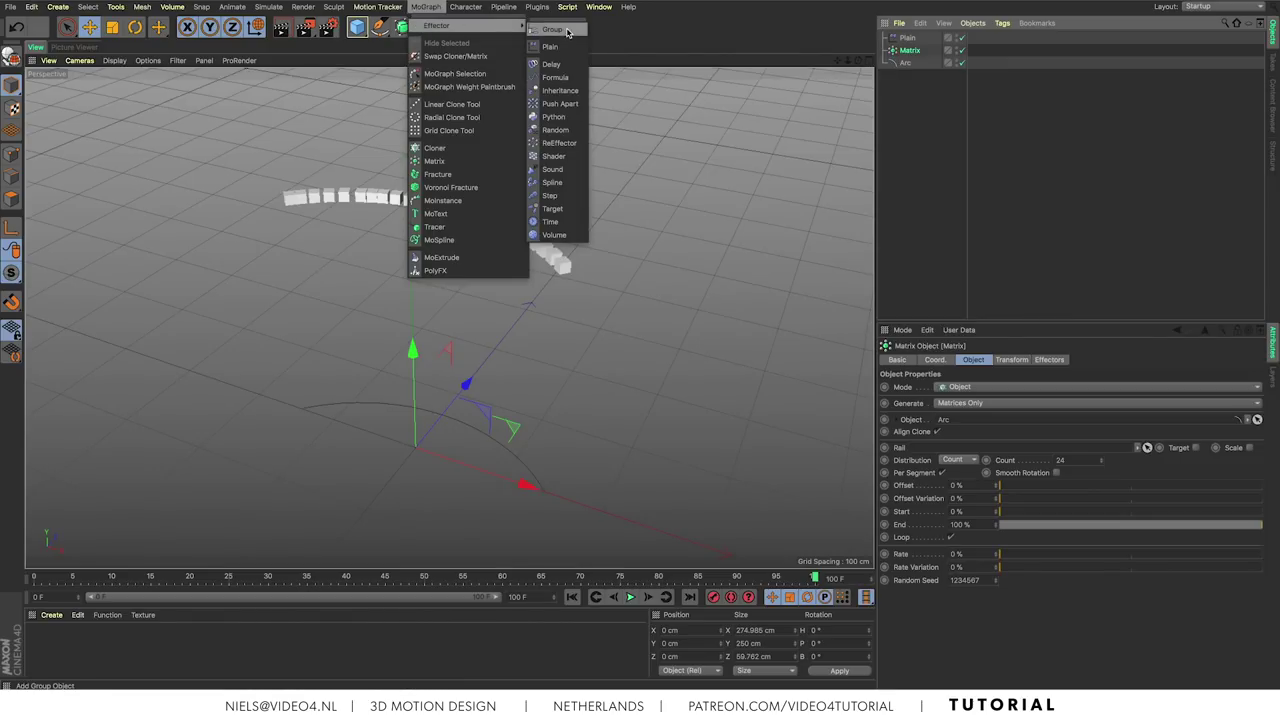
click(556, 130)
alt+drag(558, 146, 550, 188)
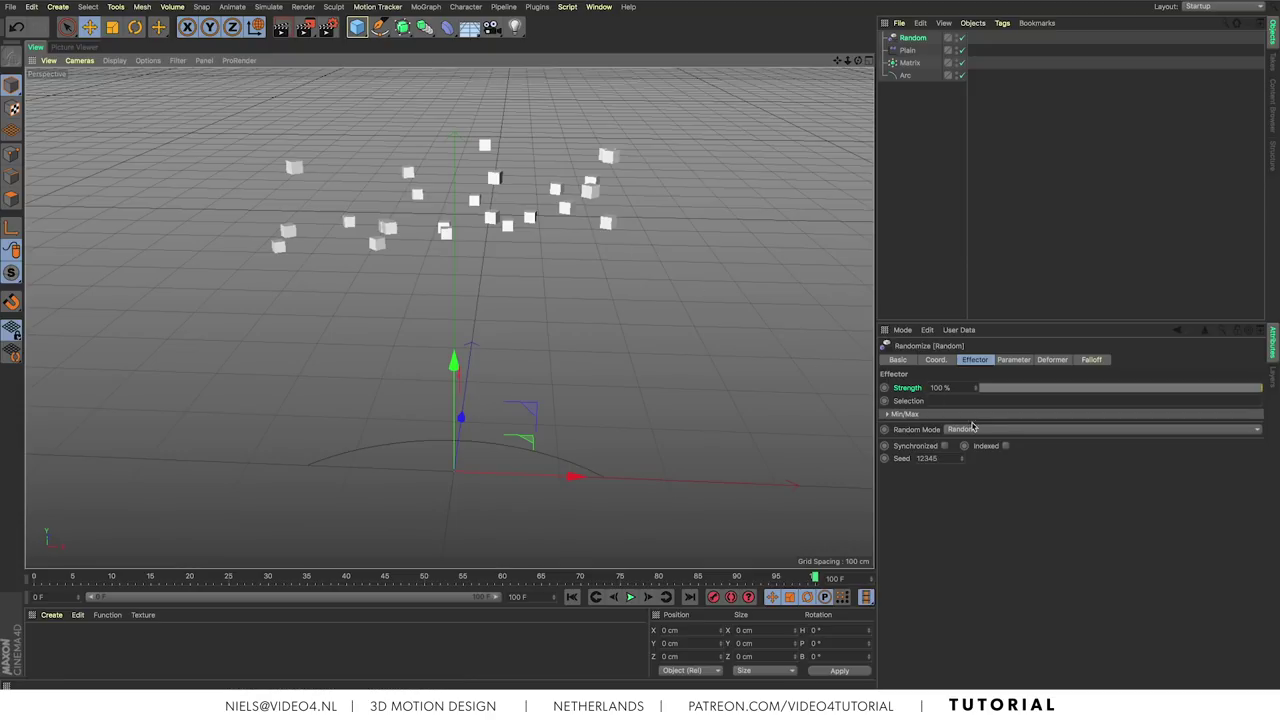
Step: Set the Random effector to Turbulence mode with 0 % animation speed
click(966, 431)
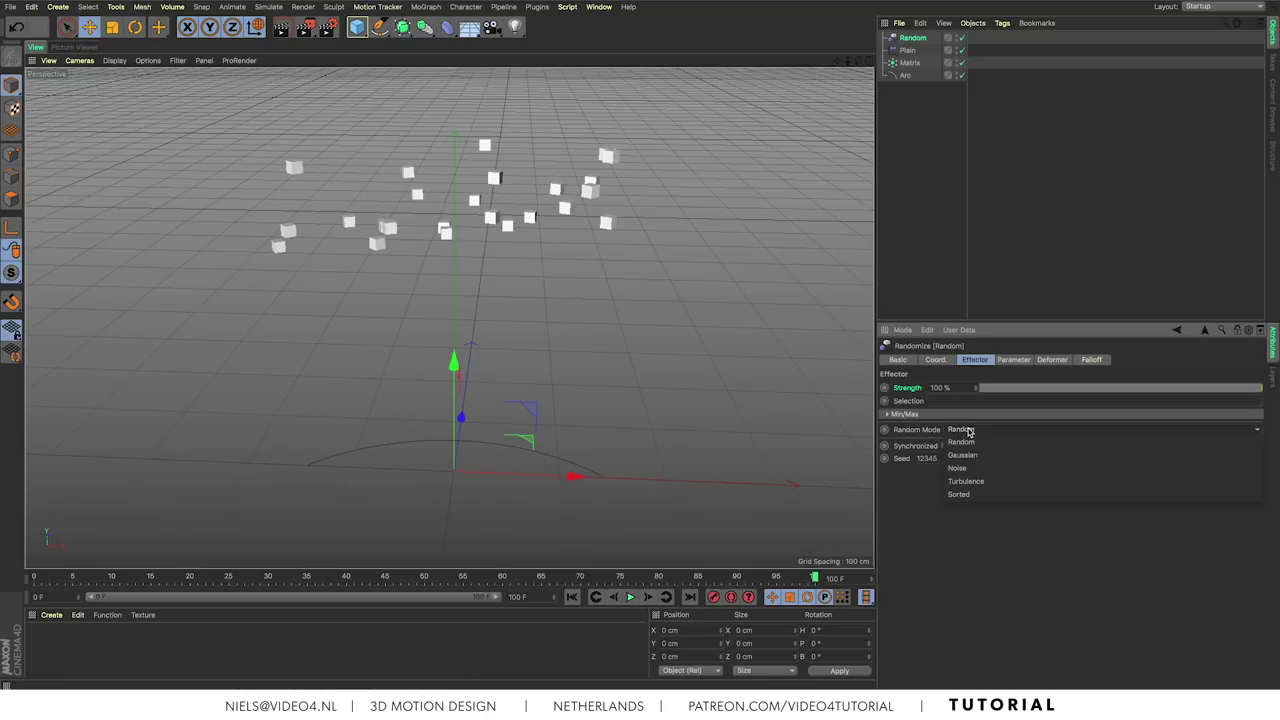
click(979, 479)
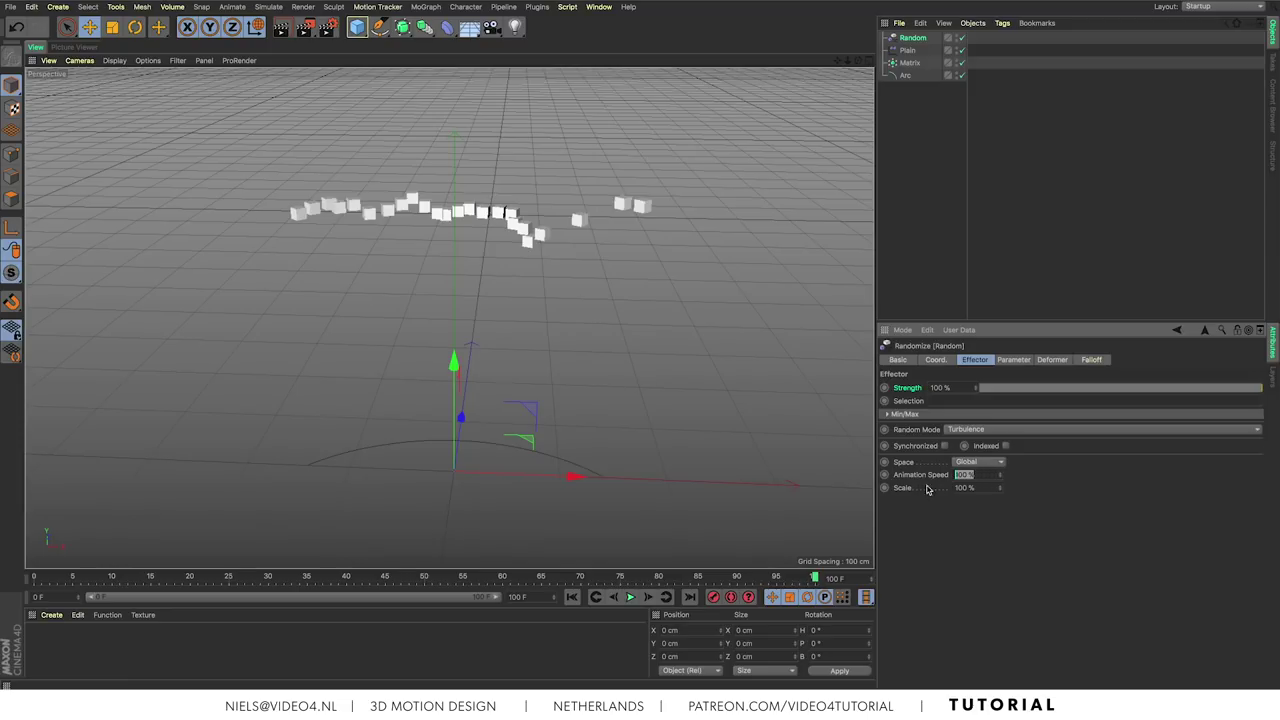
text(0)
key(Return)
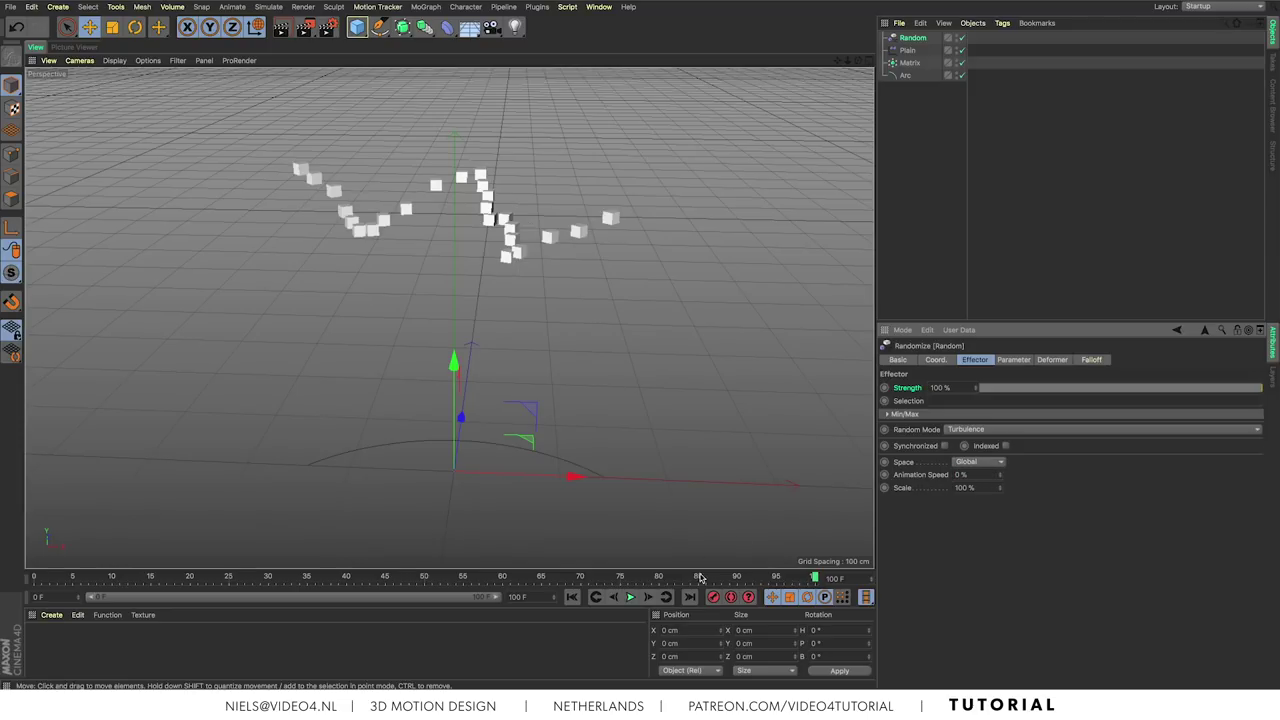
Step: Play the animation from the start and scrub to the final frame
click(572, 598)
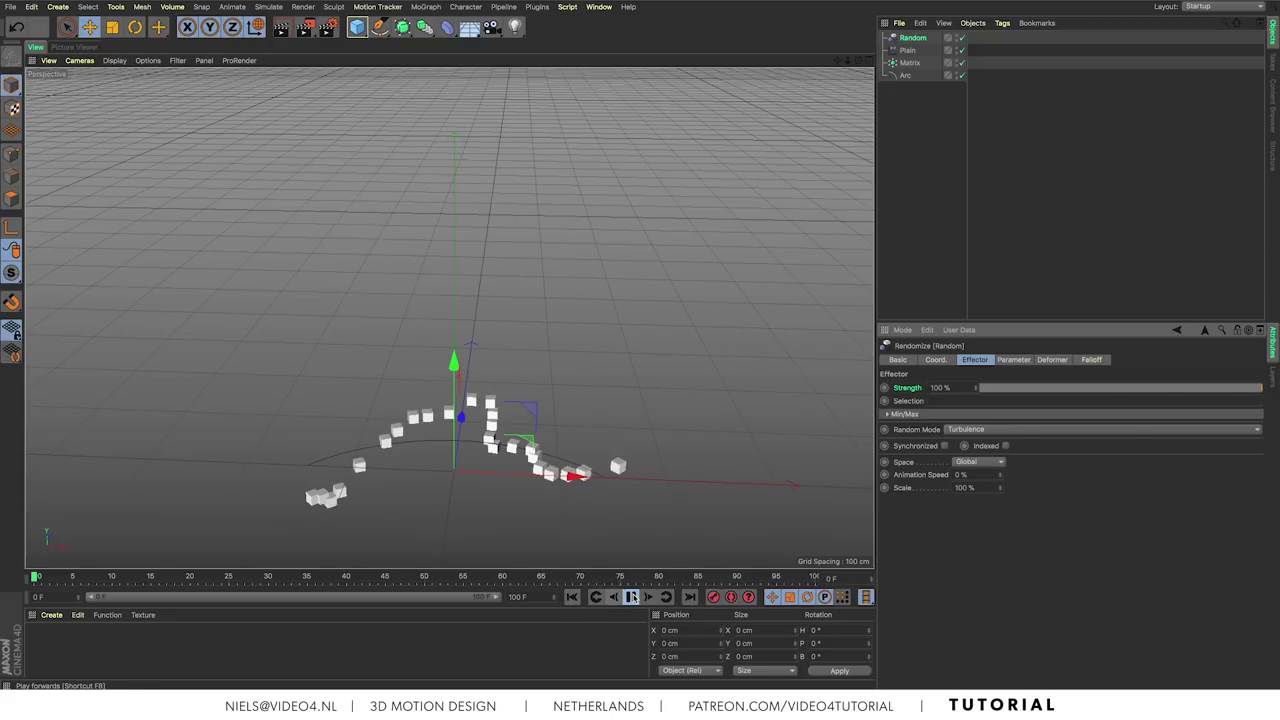
click(631, 597)
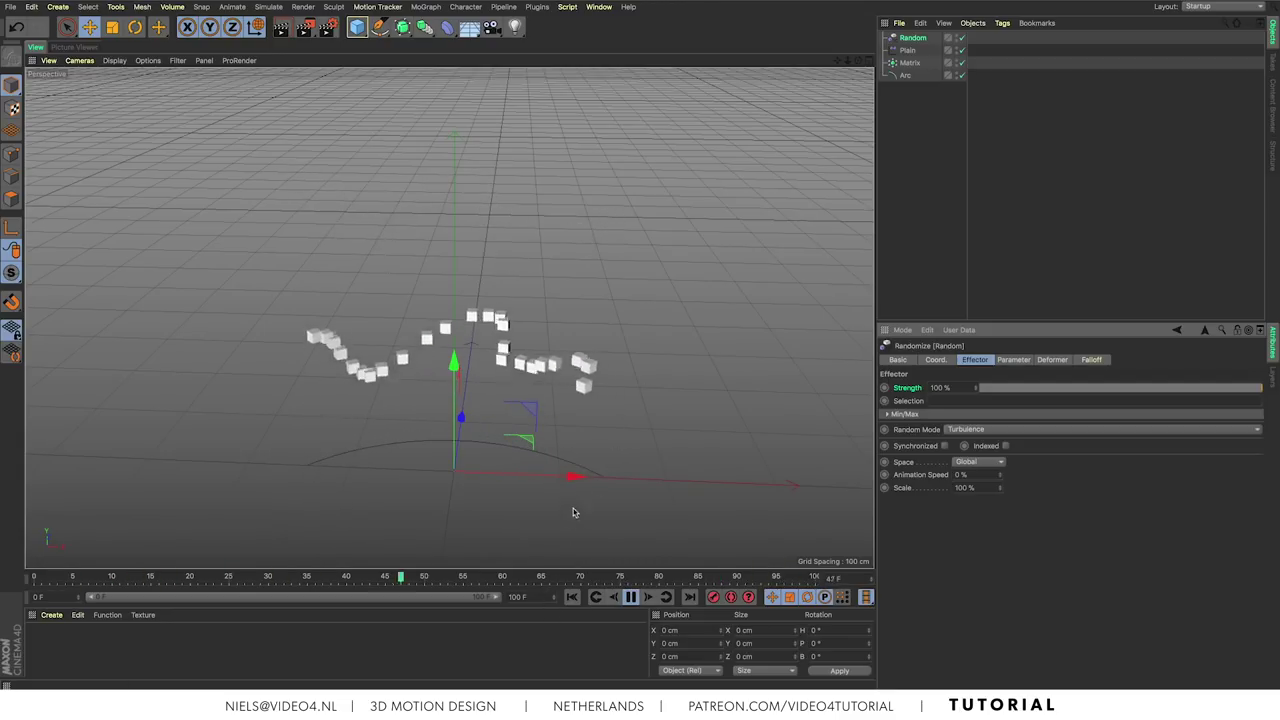
key(F8)
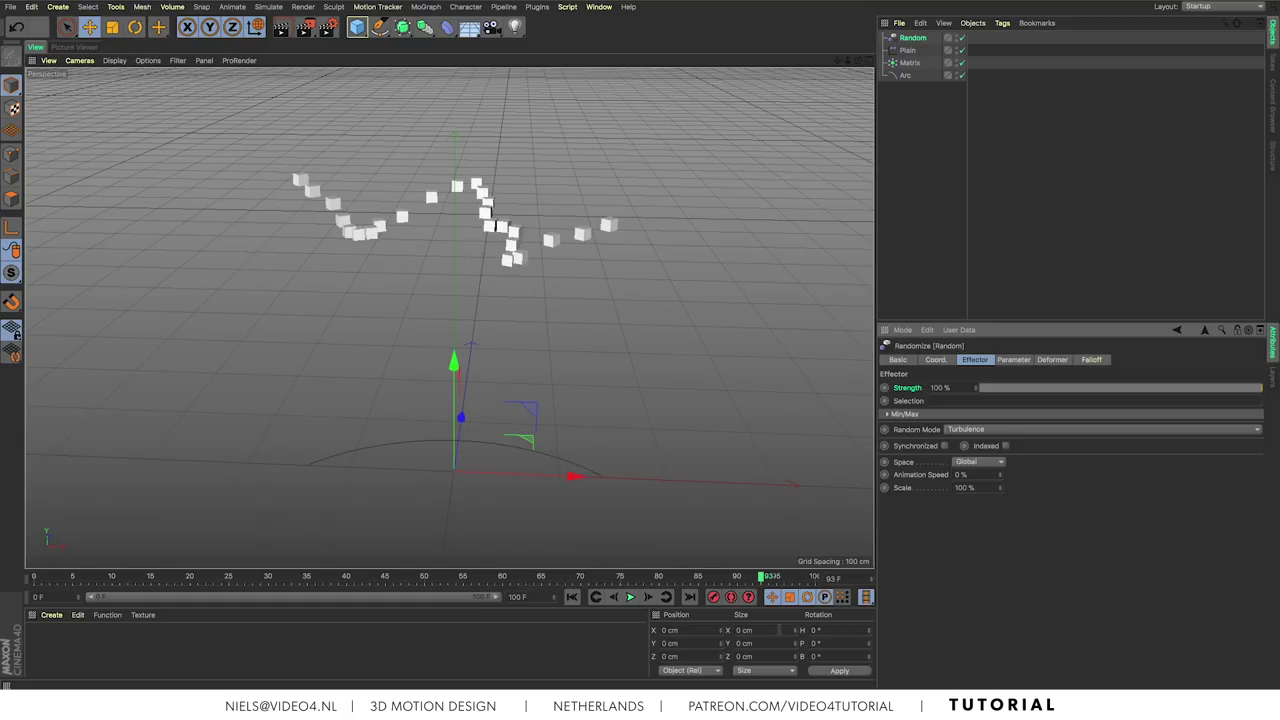
drag(763, 577, 845, 572)
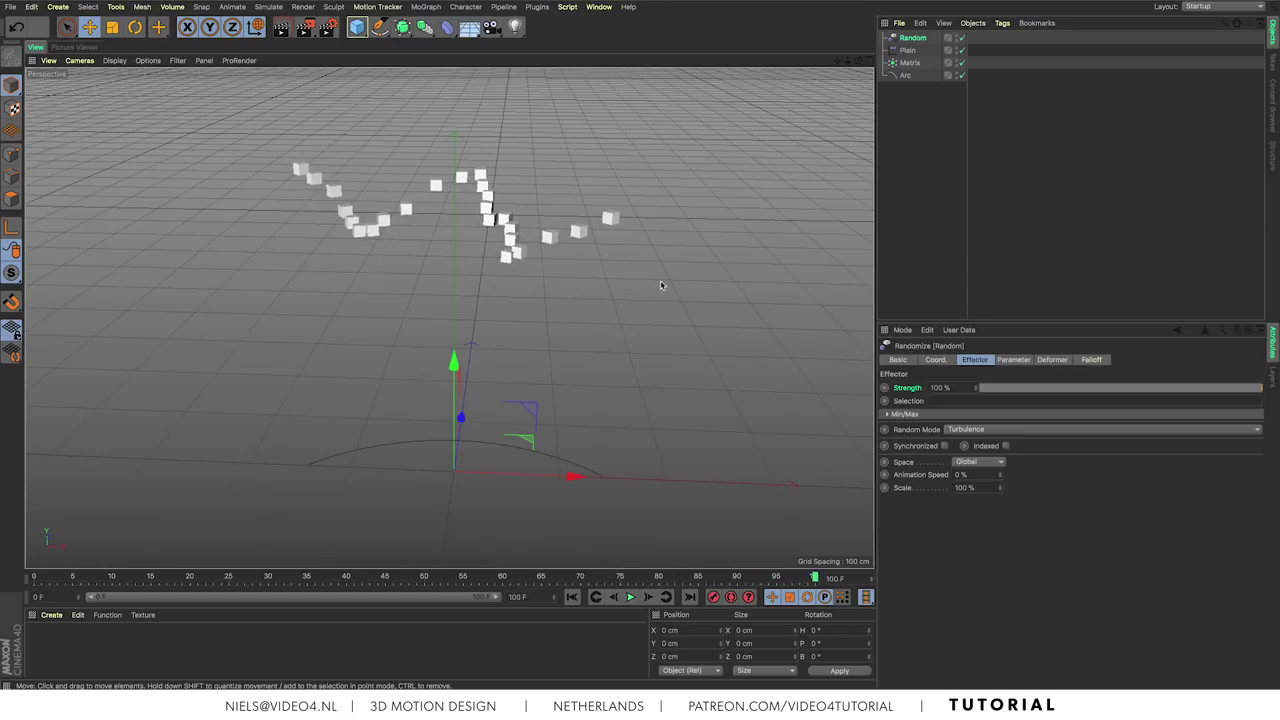
mouse_move(663, 286)
alt+mouse_down()
mouse_move(706, 303)
mouse_move(663, 366)
mouse_move(655, 295)
alt+mouse_up()
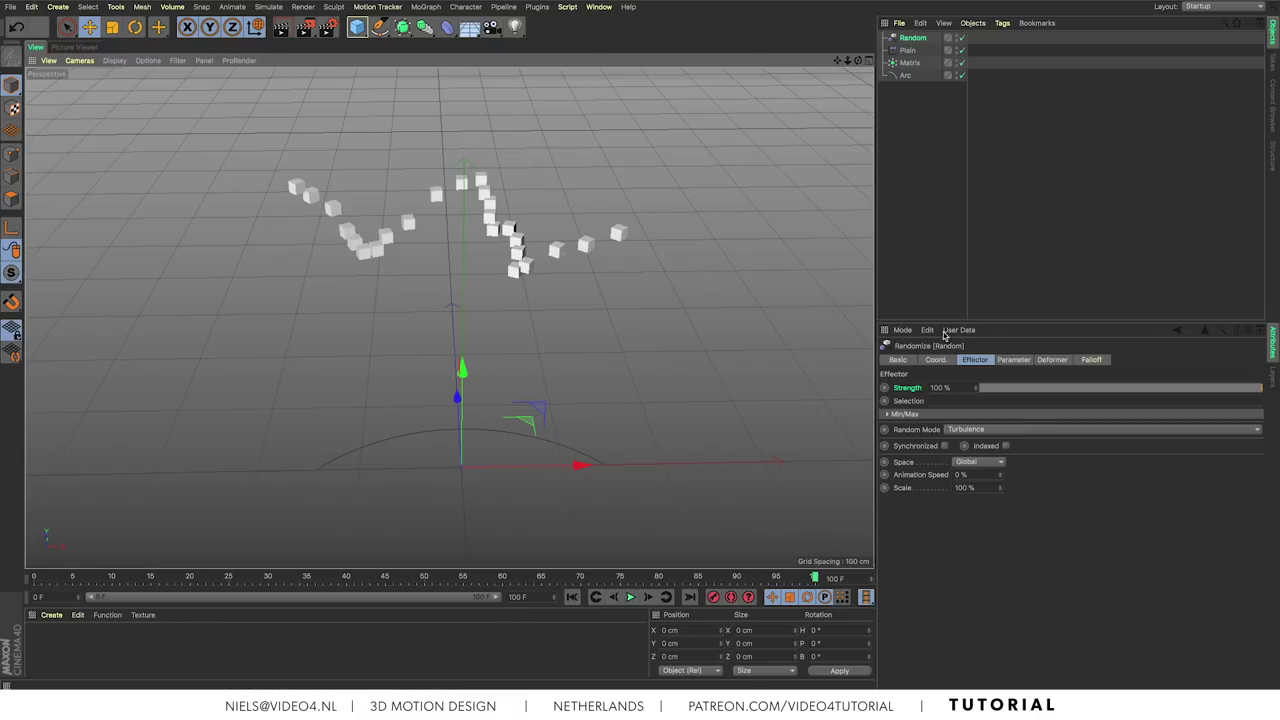
Step: Set the Random effector position offsets to 41, 63 and 66 cm and replay
click(1012, 360)
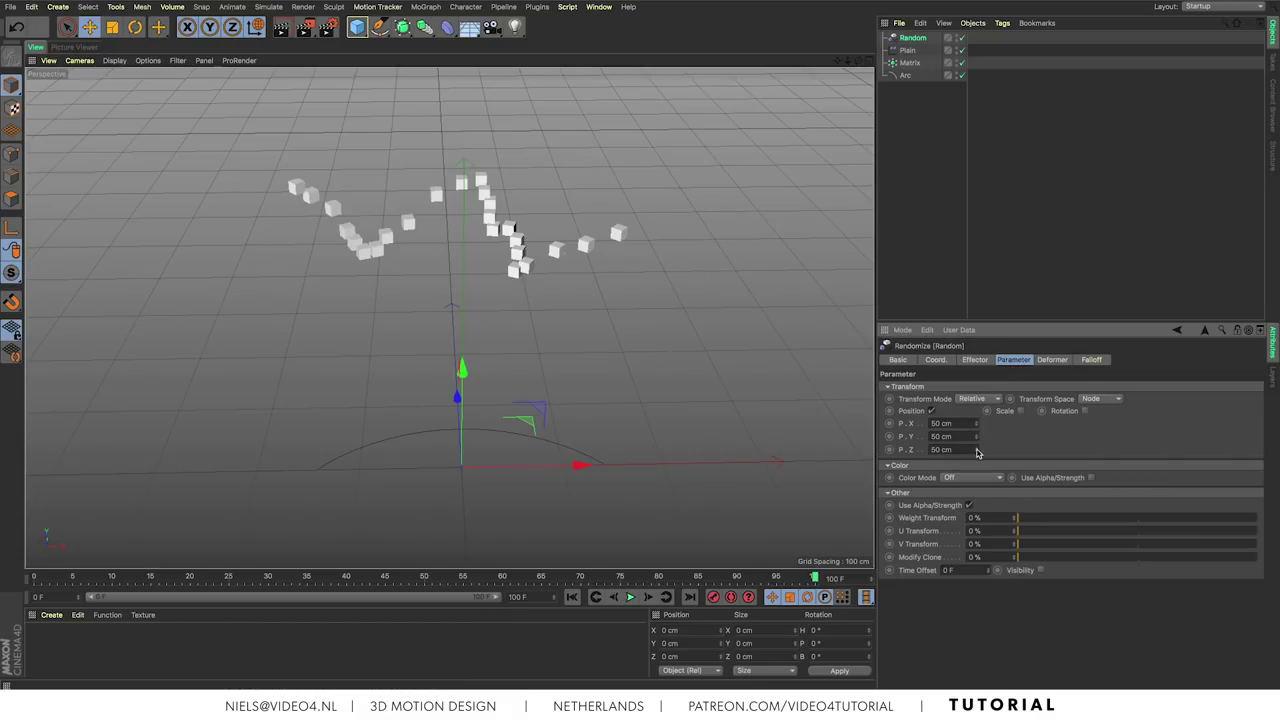
drag(978, 453, 981, 430)
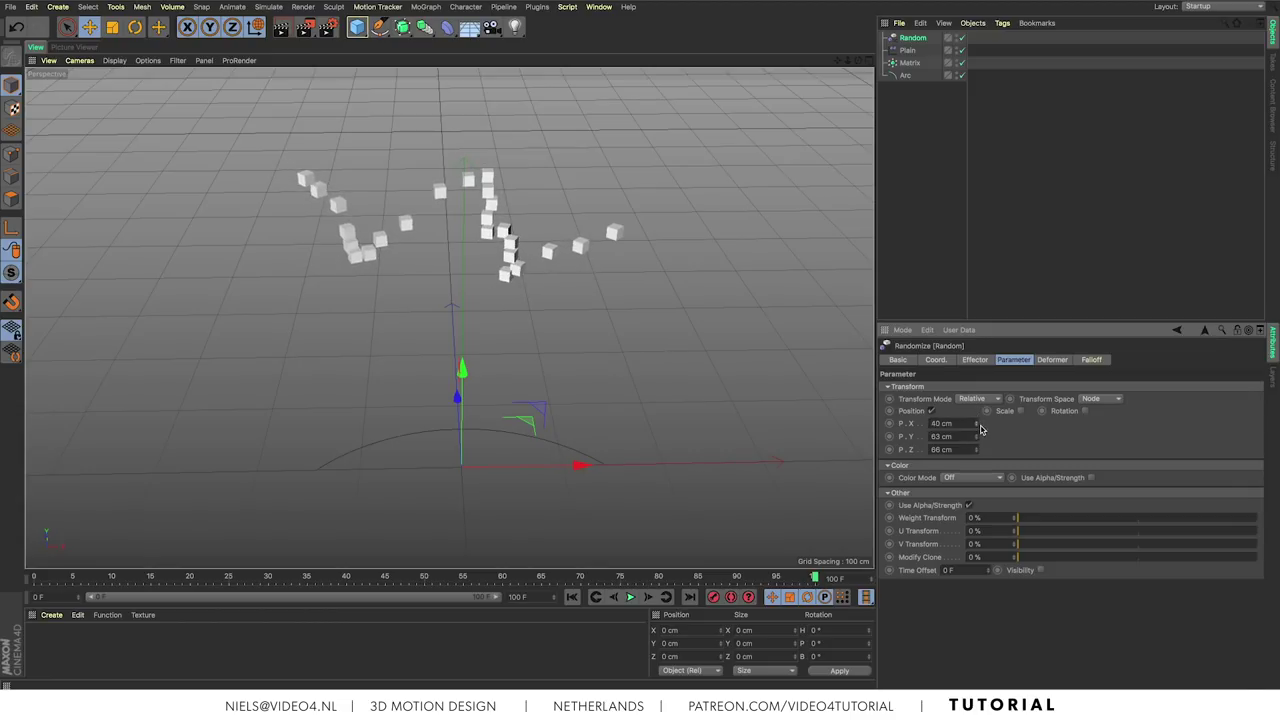
click(628, 597)
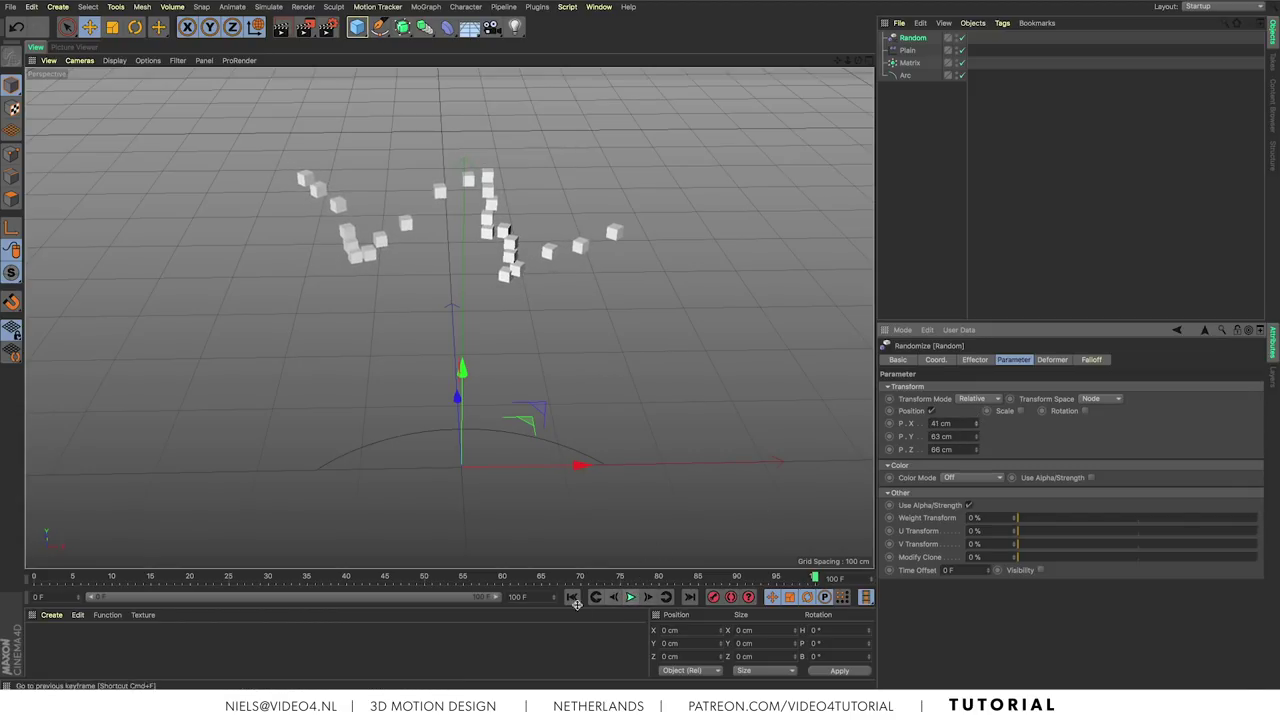
click(574, 600)
click(629, 597)
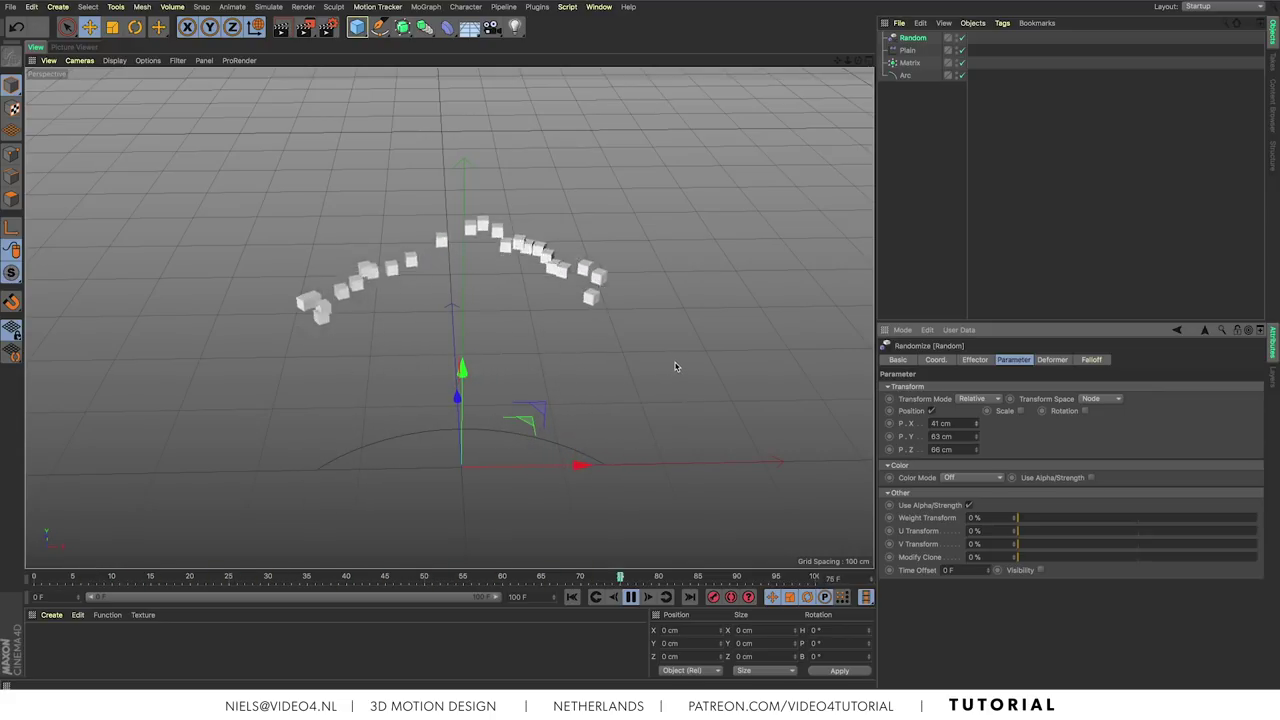
key(F8)
alt+drag(646, 374, 605, 350)
Step: Keyframe the Random effector's Strength at 20 % on frame 0
drag(55, 580, 24, 584)
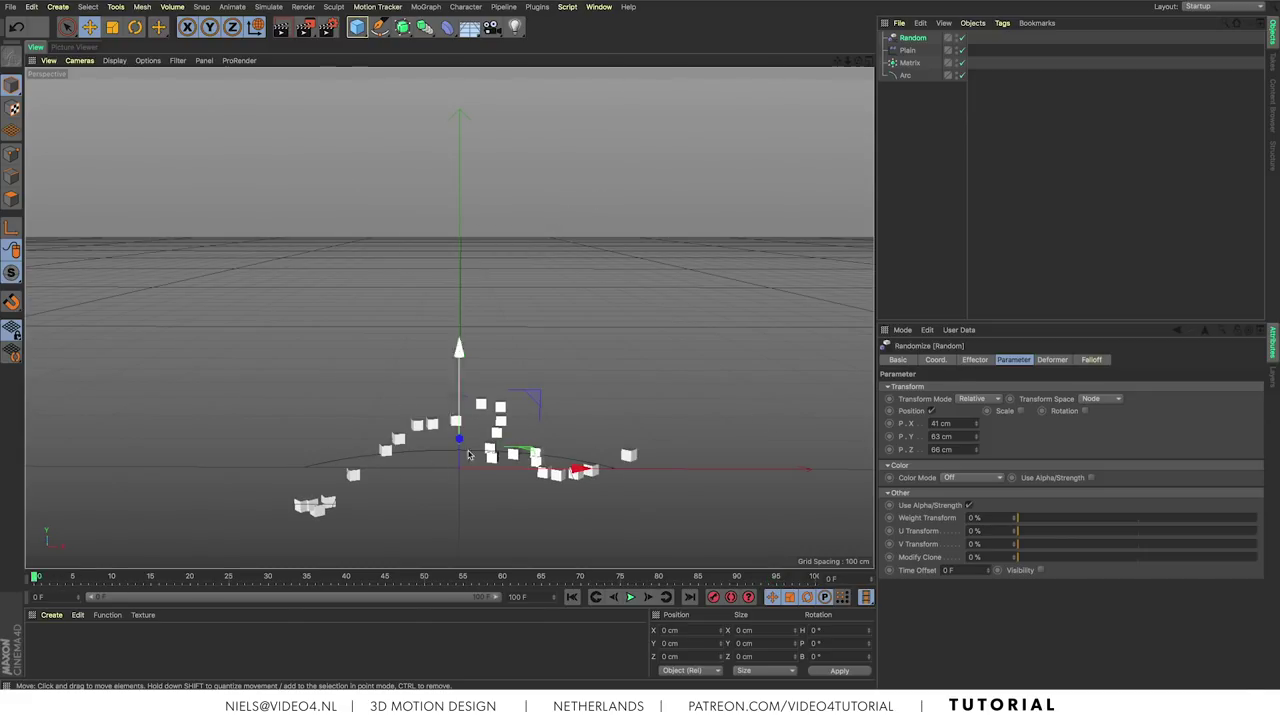
click(975, 360)
drag(1192, 397, 1039, 400)
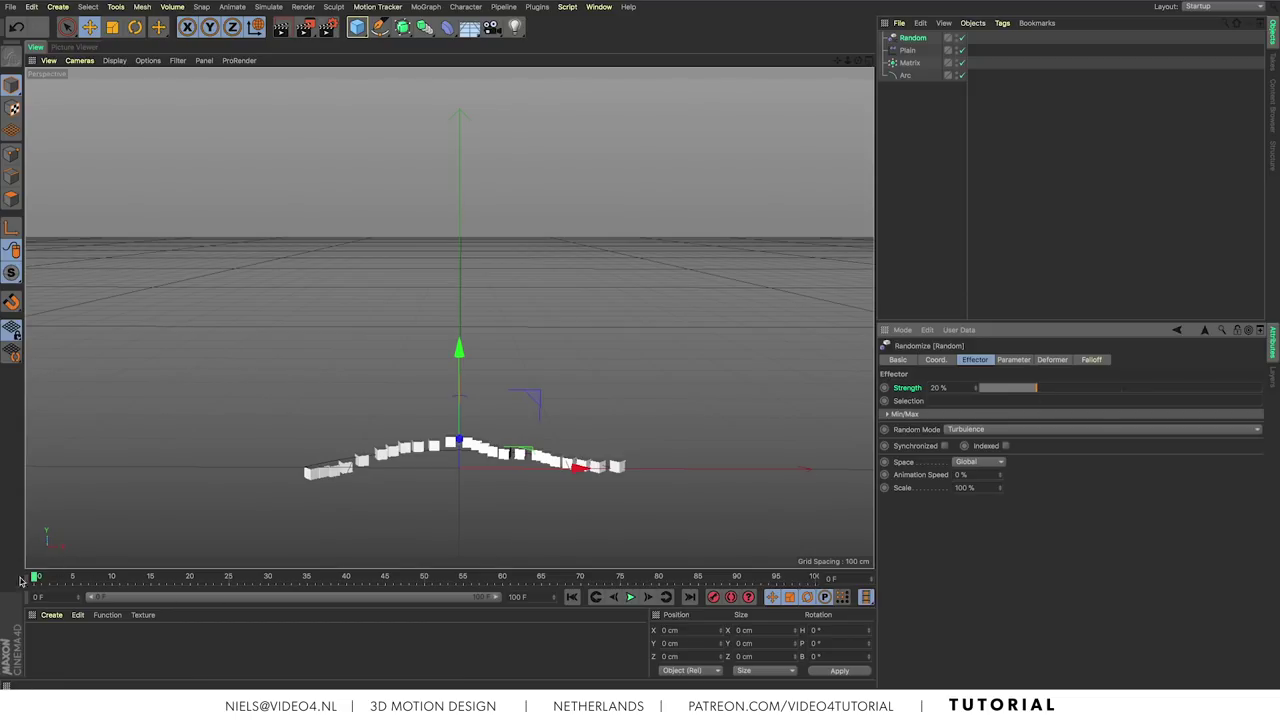
click(884, 388)
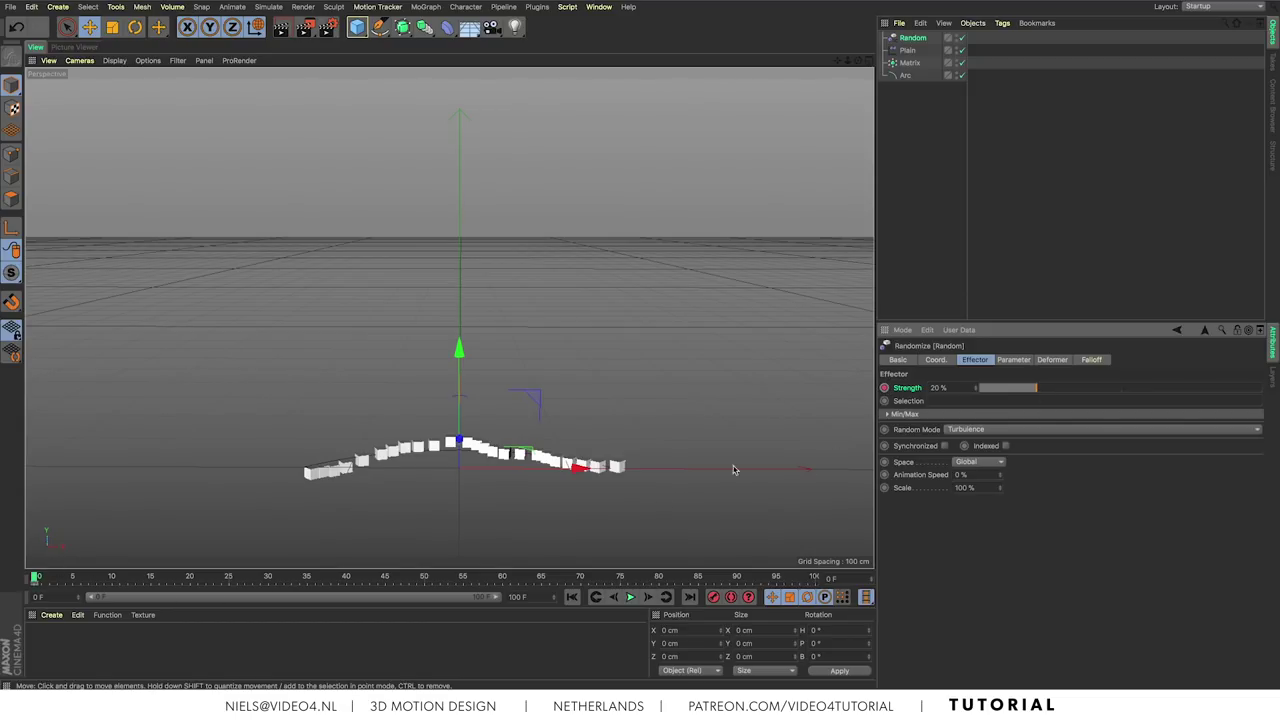
Step: Set Strength to 100 % at frame 50 and play from the start
drag(143, 584, 372, 585)
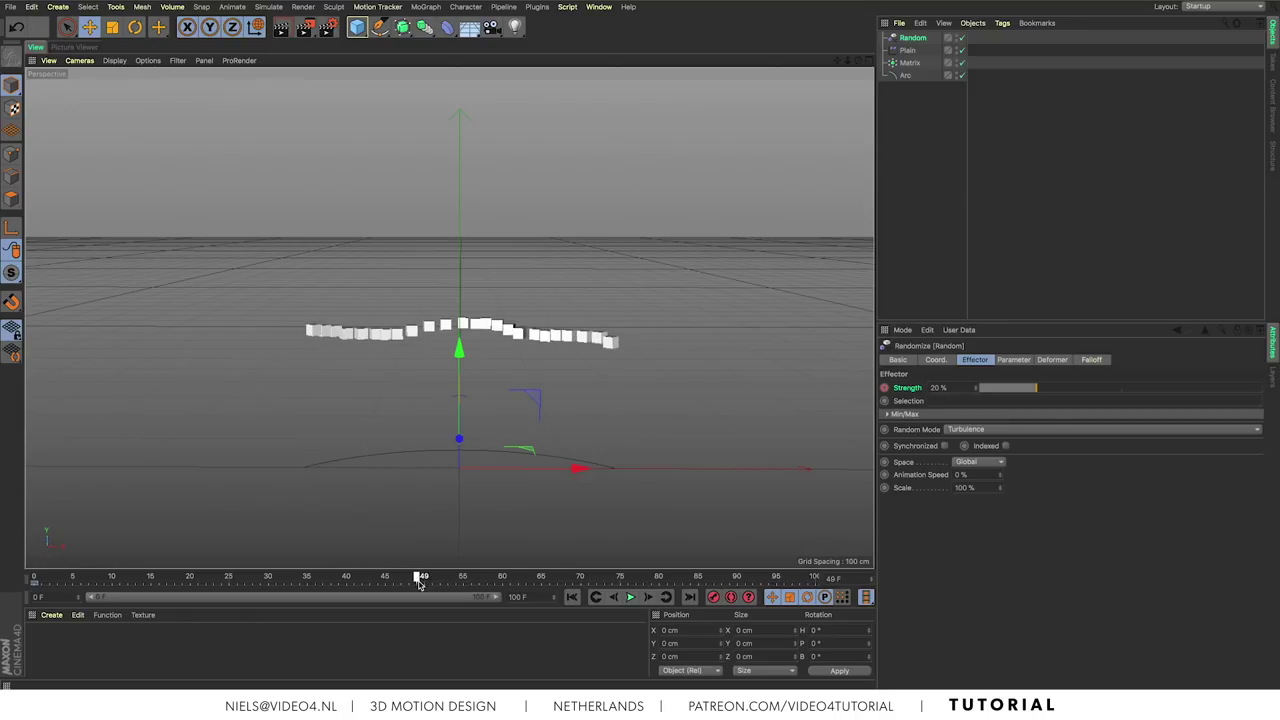
drag(420, 583, 424, 583)
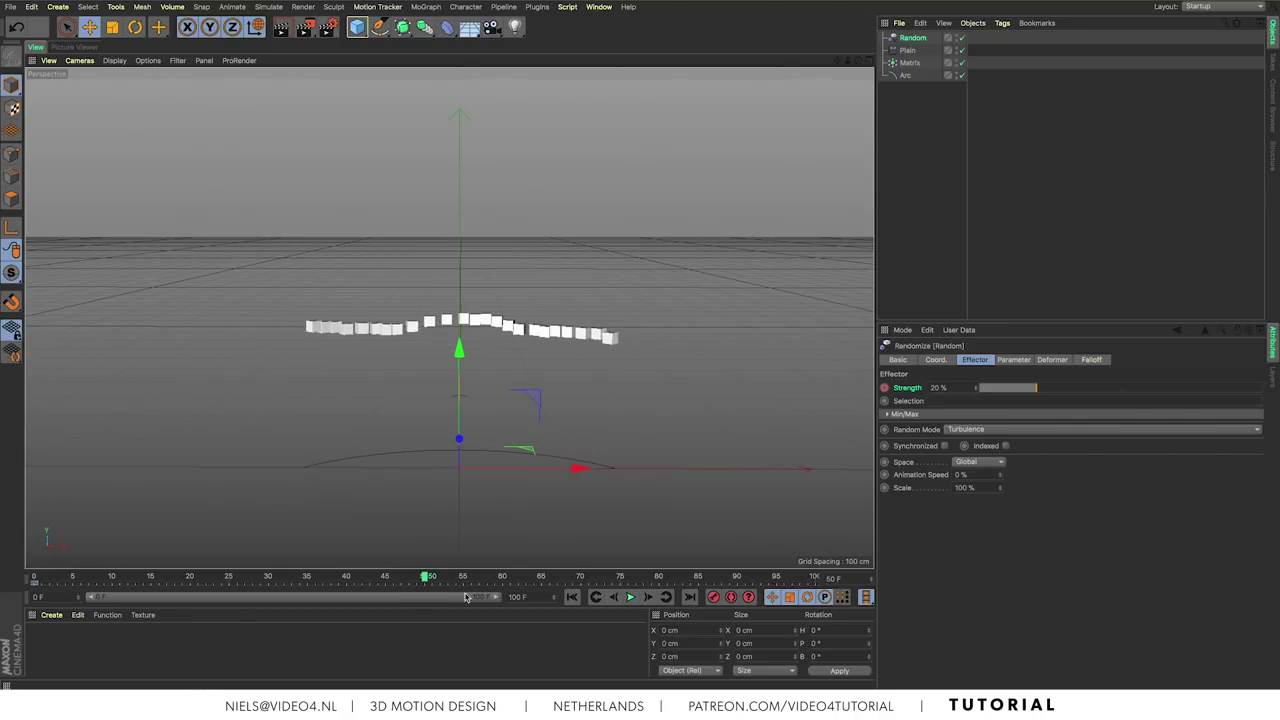
drag(1066, 386, 1278, 380)
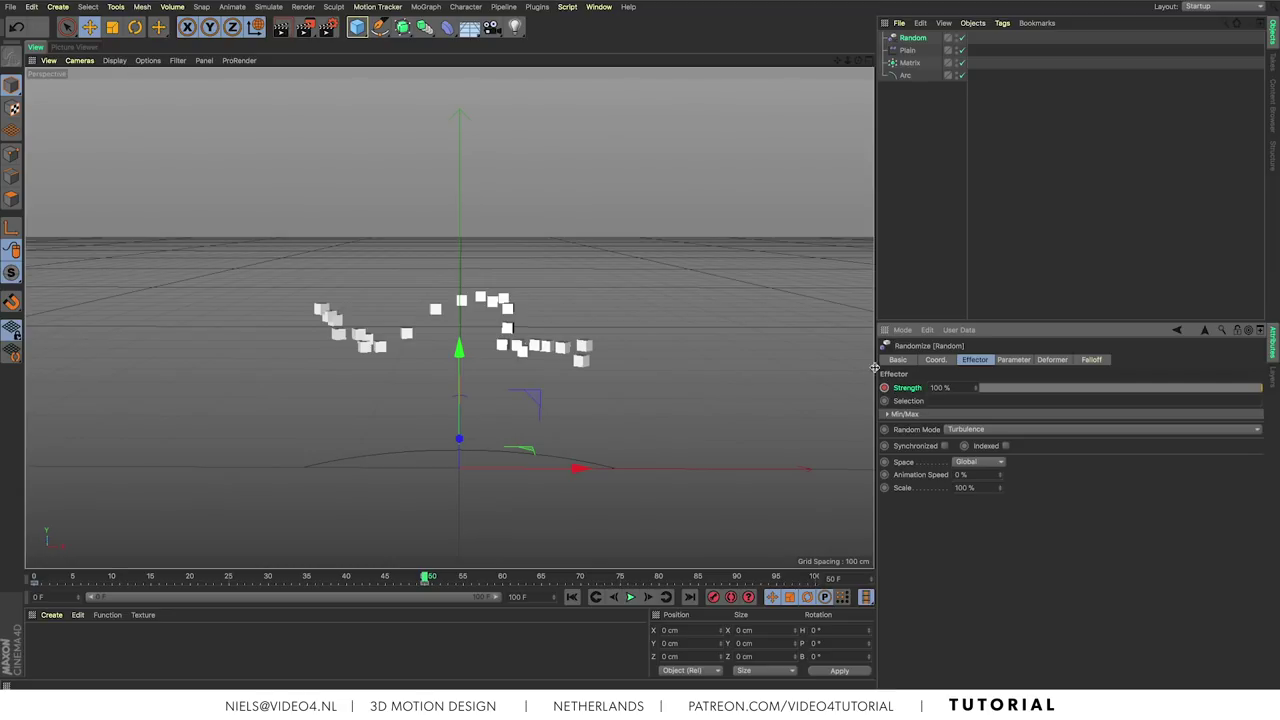
click(572, 598)
click(630, 597)
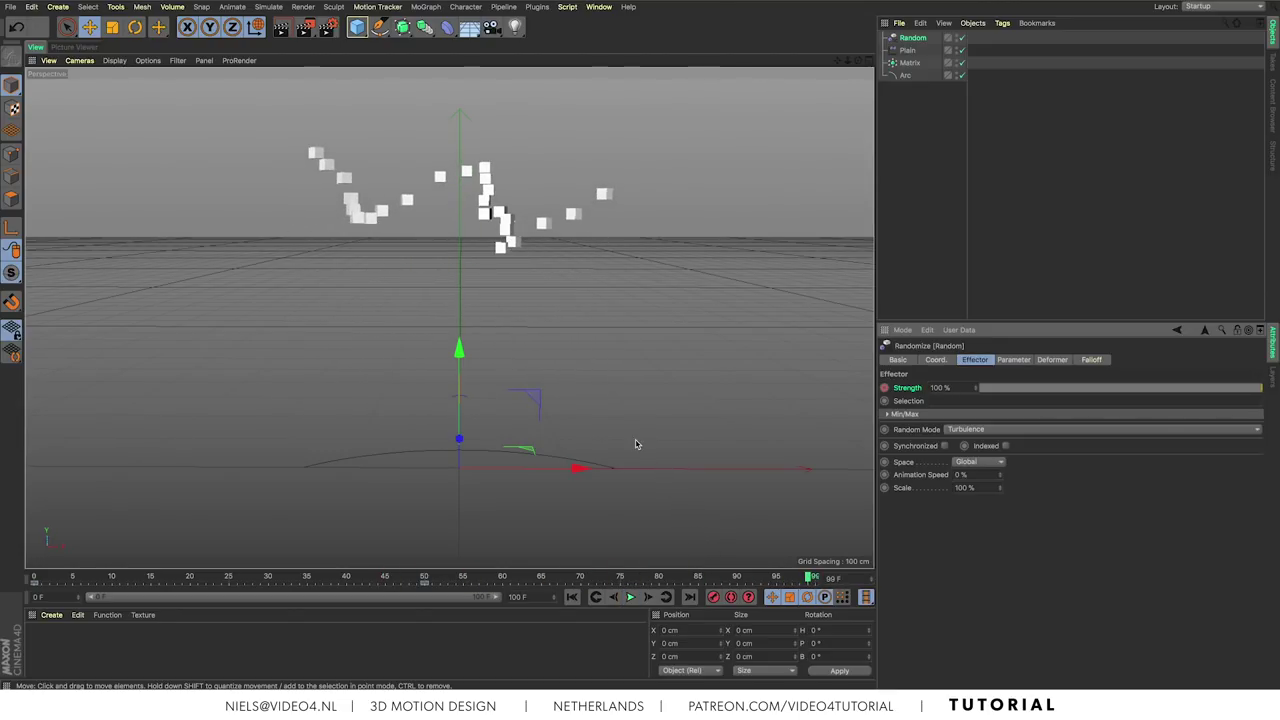
Step: Raise the position offsets to 71, 72 and 73 cm and lower turbulence Scale to 31 %
alt+drag(595, 243, 565, 263)
click(1012, 360)
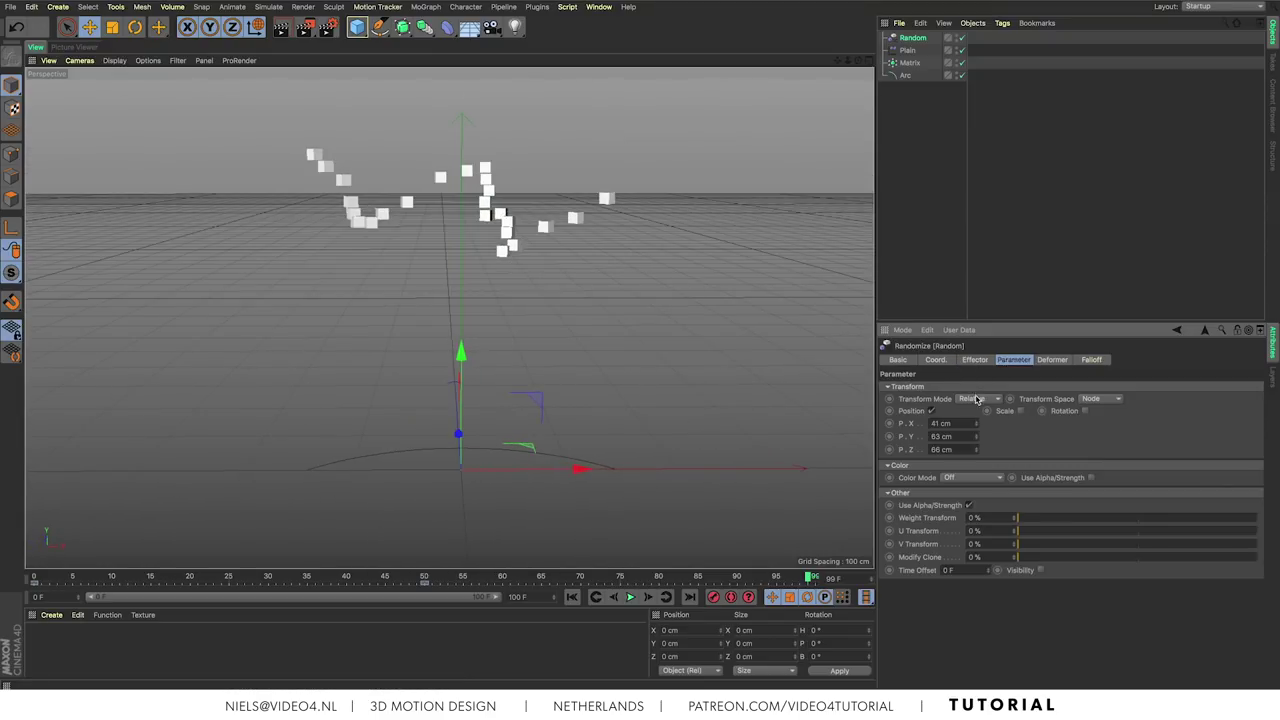
drag(978, 414, 981, 403)
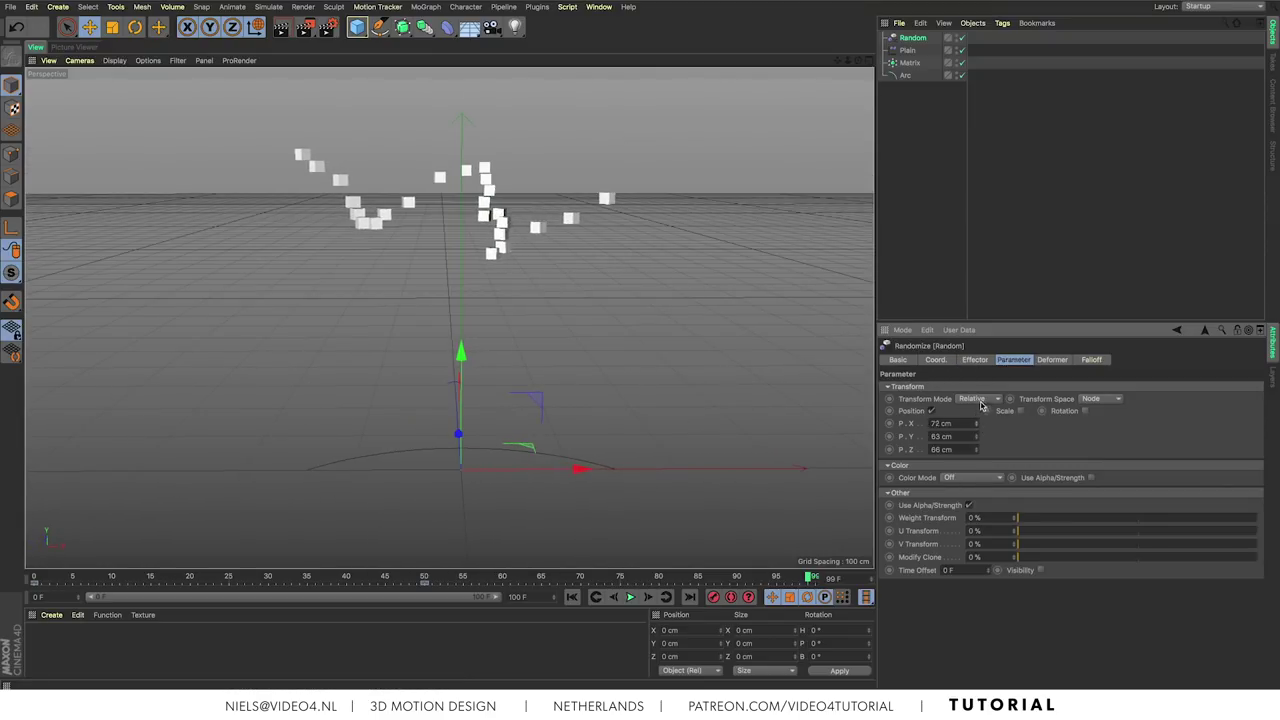
drag(978, 452, 978, 432)
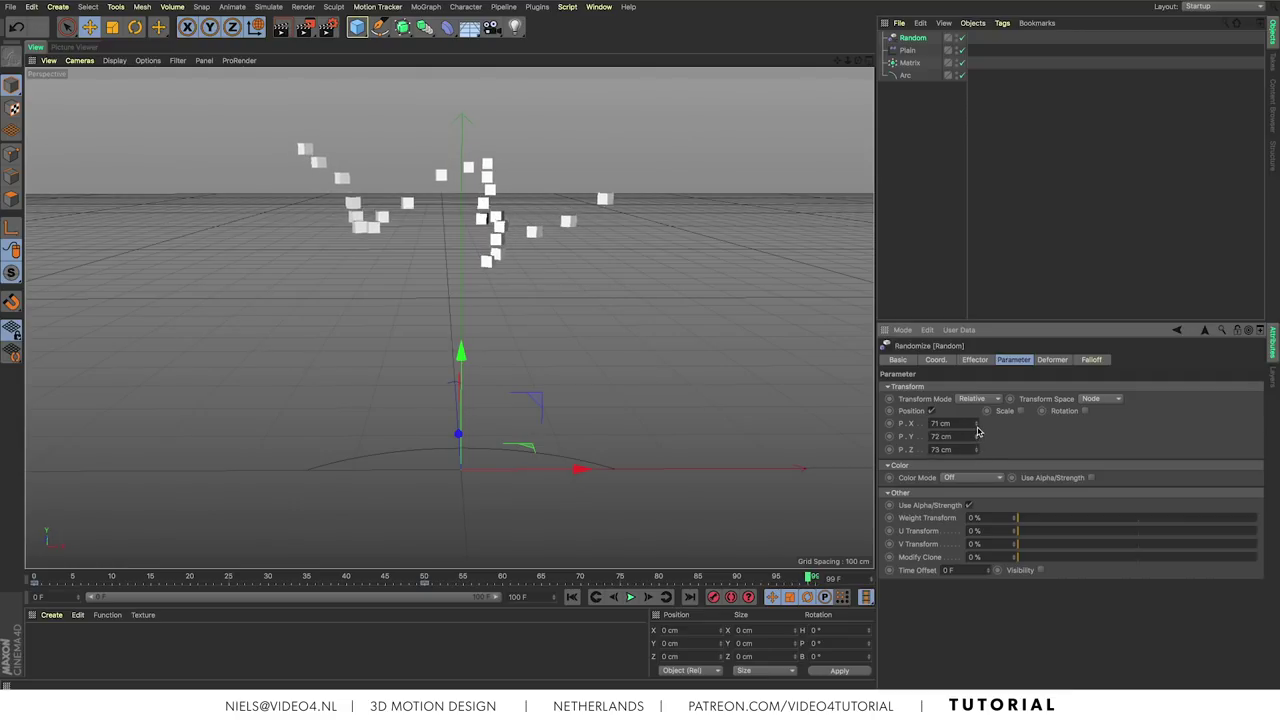
click(975, 360)
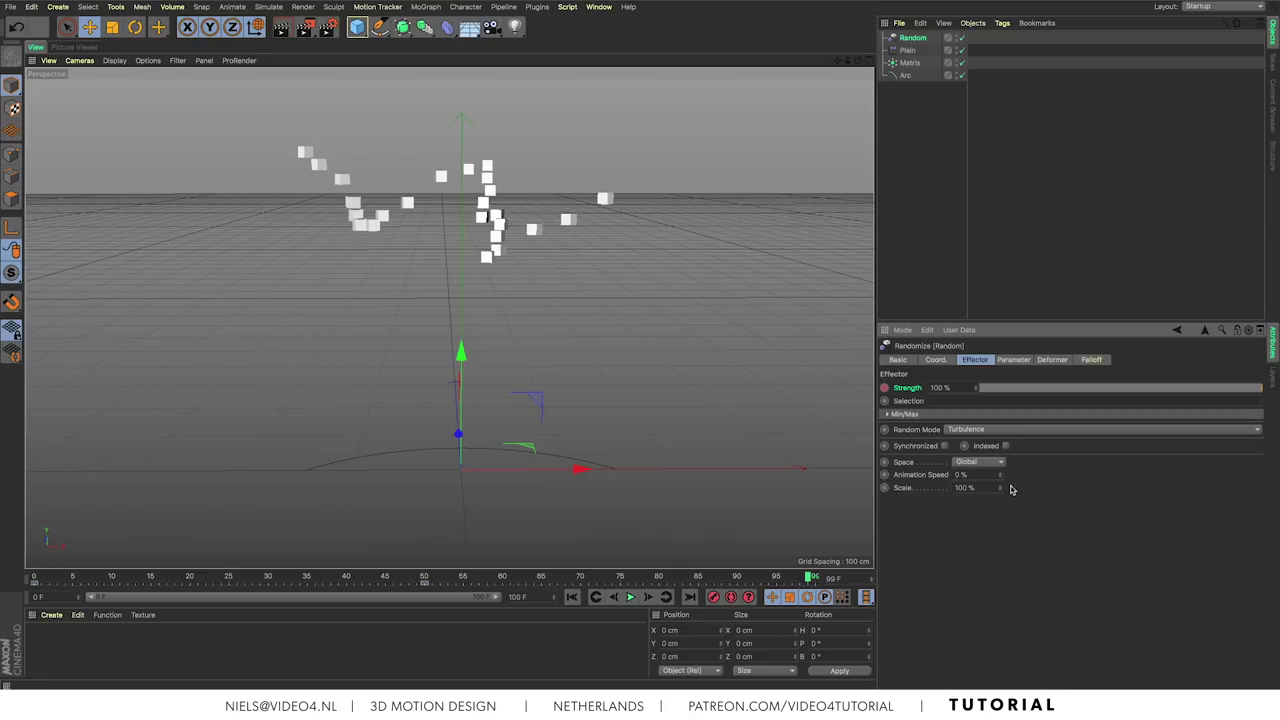
mouse_move(1000, 487)
mouse_down()
mouse_move(1002, 471)
mouse_move(1037, 460)
mouse_move(1003, 430)
mouse_move(1016, 535)
mouse_up()
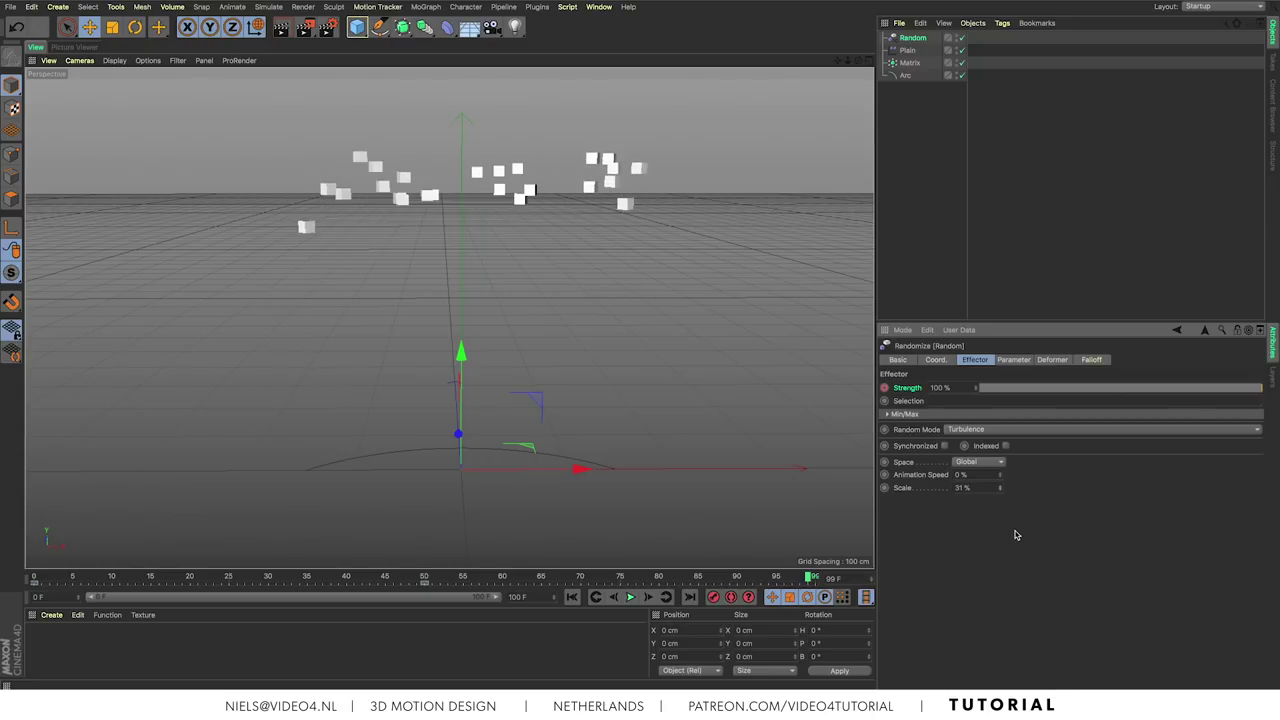
Step: Replay the animation from the start, stopping at frame 75
click(573, 597)
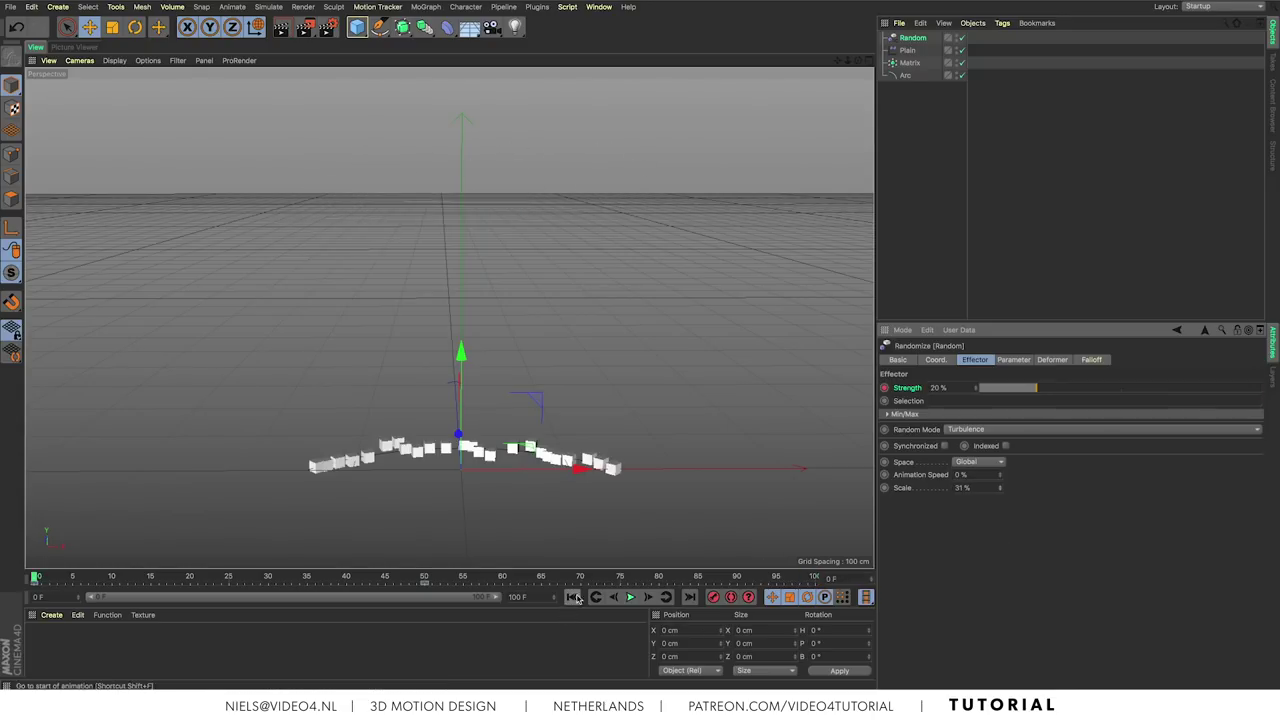
click(631, 597)
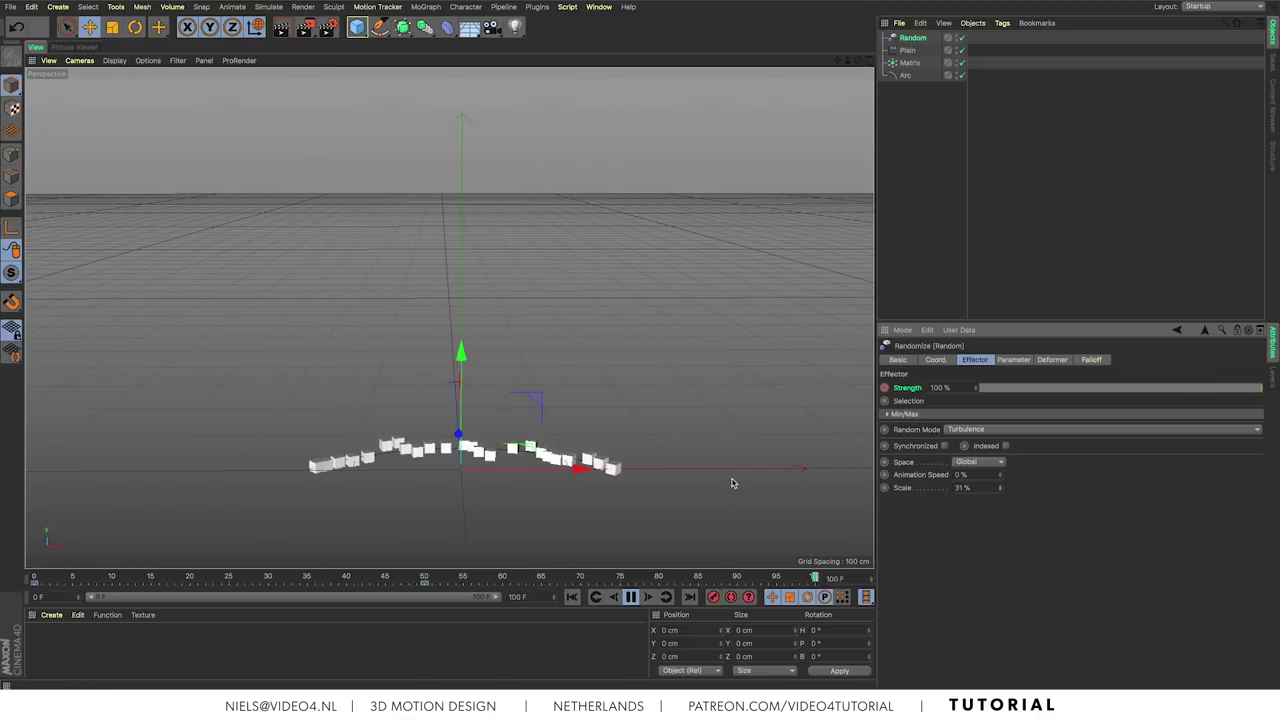
key(F8)
click(632, 597)
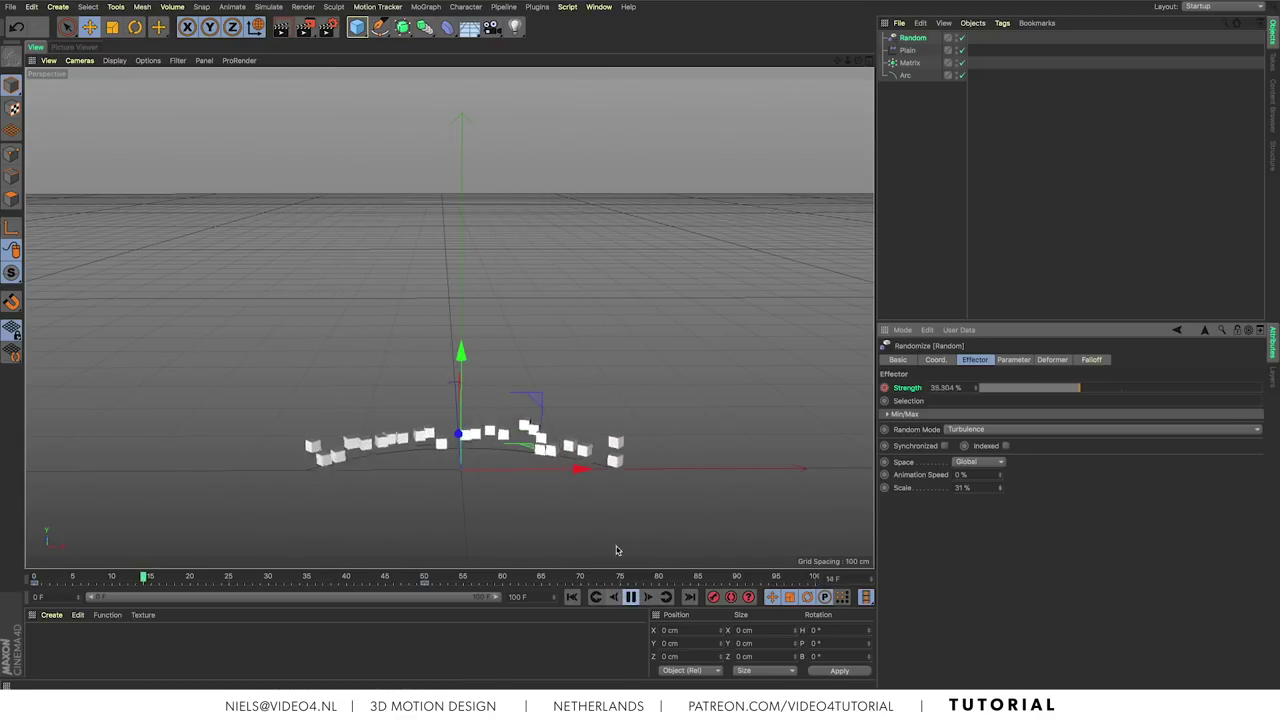
alt+drag(614, 543, 656, 365)
key(F8)
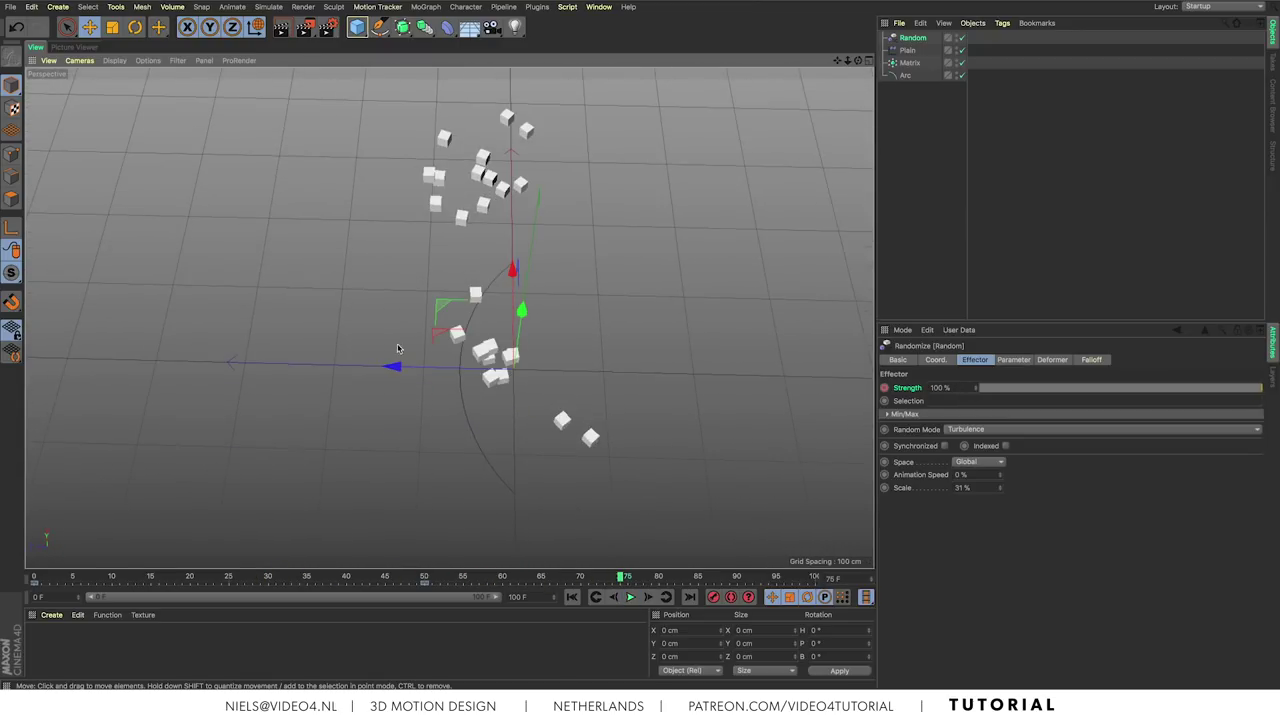
Step: Adjust the Random effector position offsets to 125, 57 and 73 cm and replay
click(1013, 360)
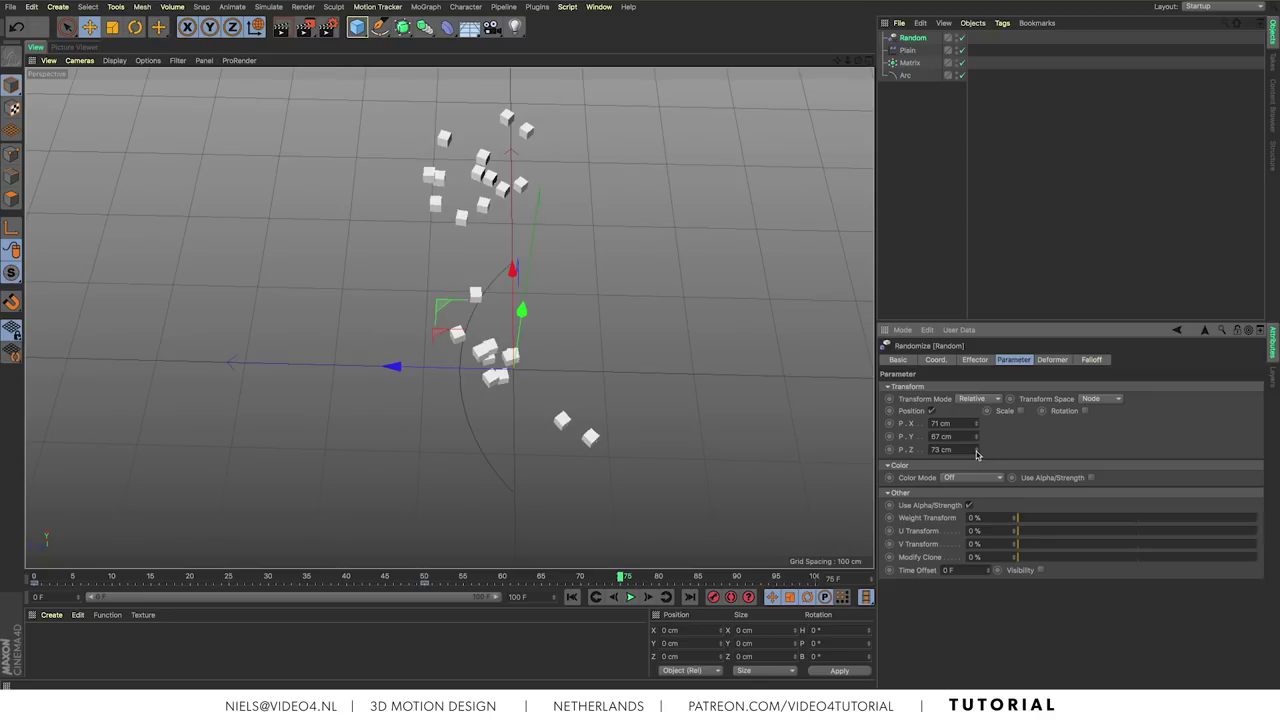
drag(977, 451, 985, 380)
alt+drag(420, 250, 310, 220)
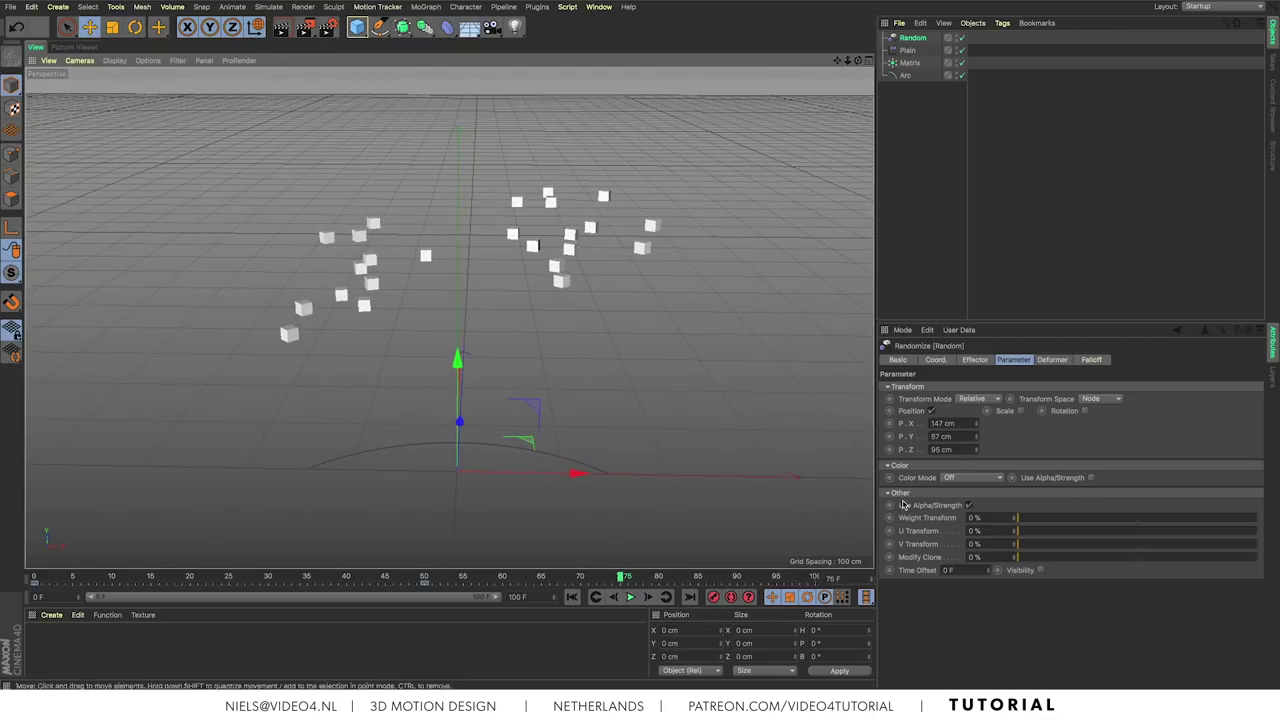
mouse_move(977, 449)
mouse_down()
mouse_move(978, 462)
mouse_move(978, 438)
mouse_up()
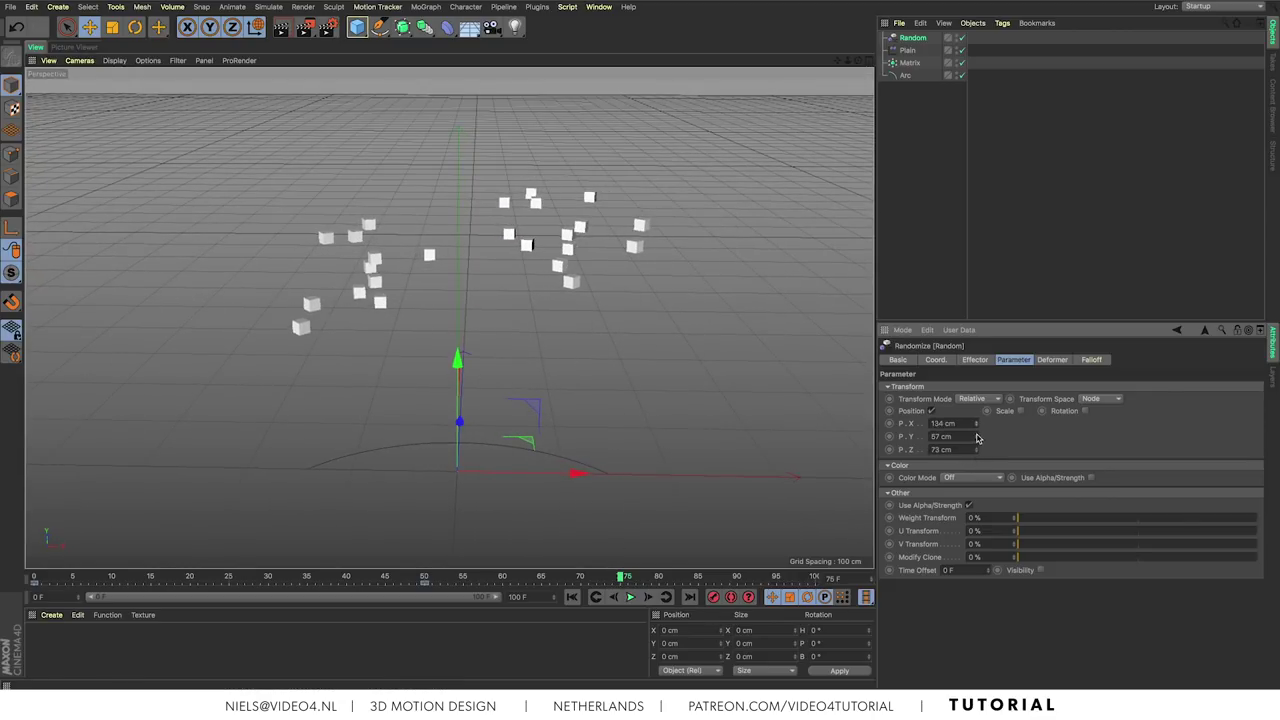
click(583, 597)
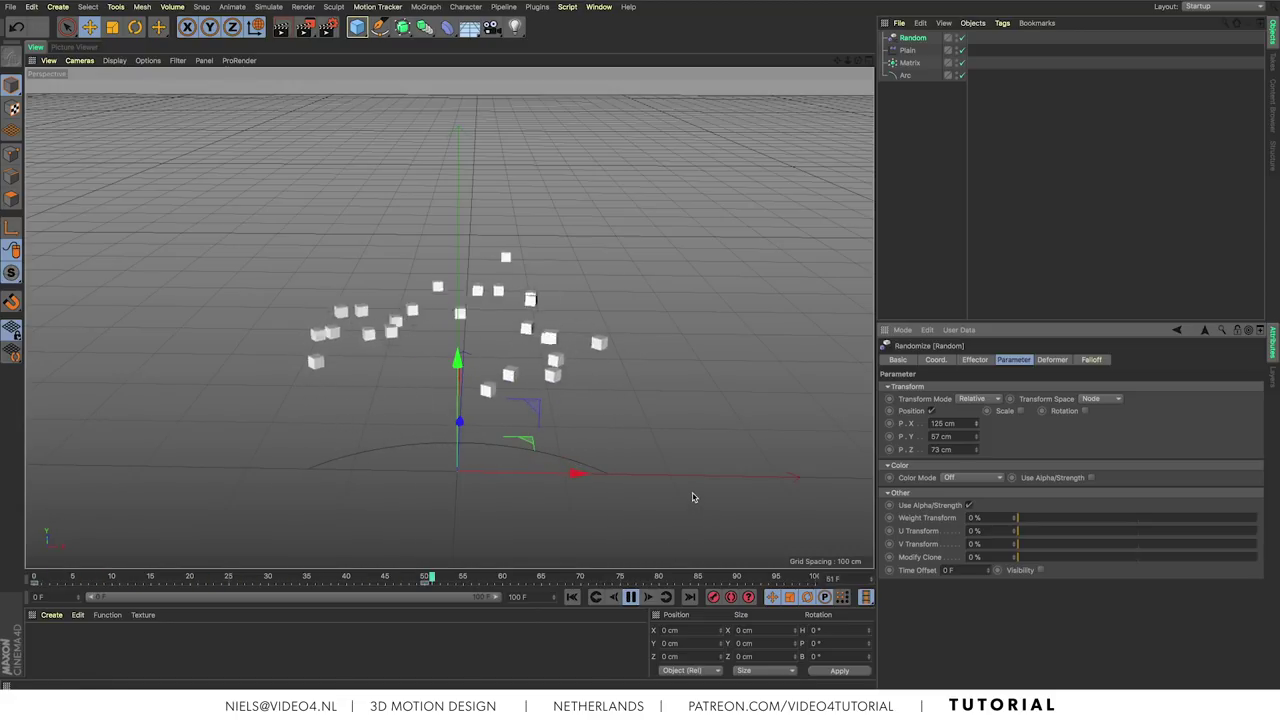
key(F8)
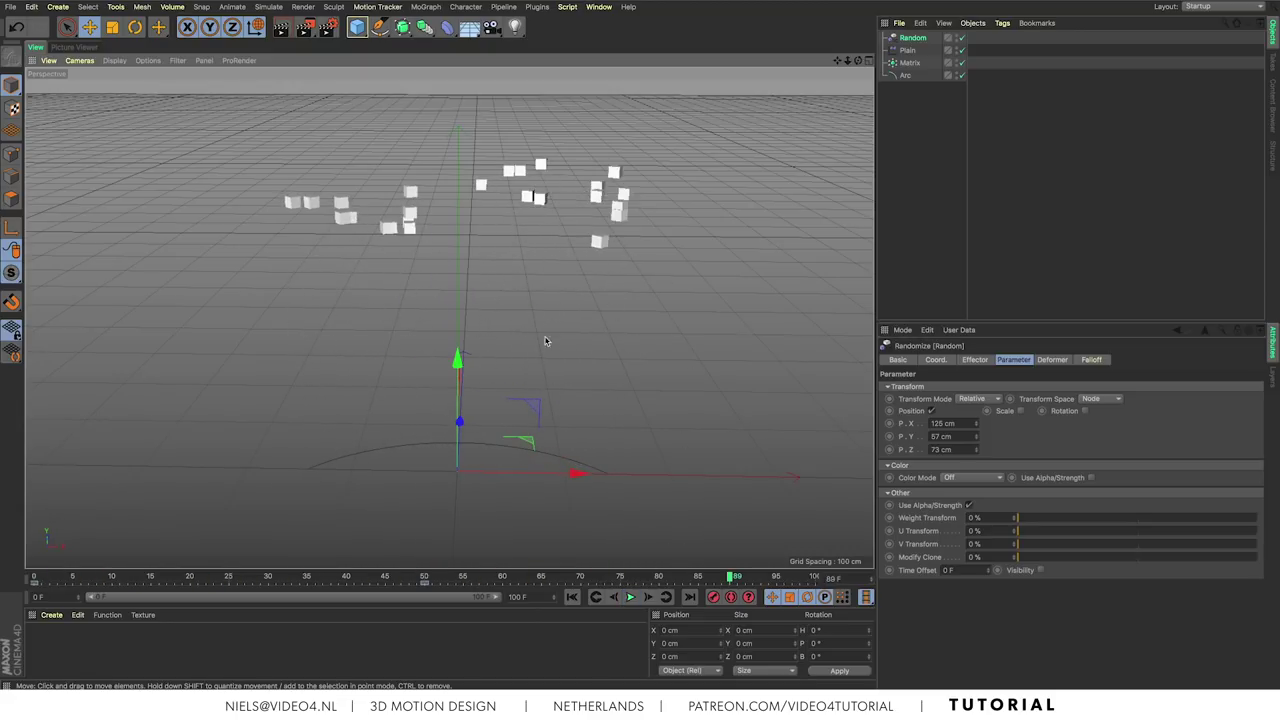
mouse_move(545, 341)
alt+mouse_down()
mouse_move(743, 320)
mouse_move(586, 324)
mouse_move(563, 380)
mouse_move(543, 320)
mouse_move(568, 317)
mouse_move(551, 334)
mouse_move(575, 365)
alt+mouse_up()
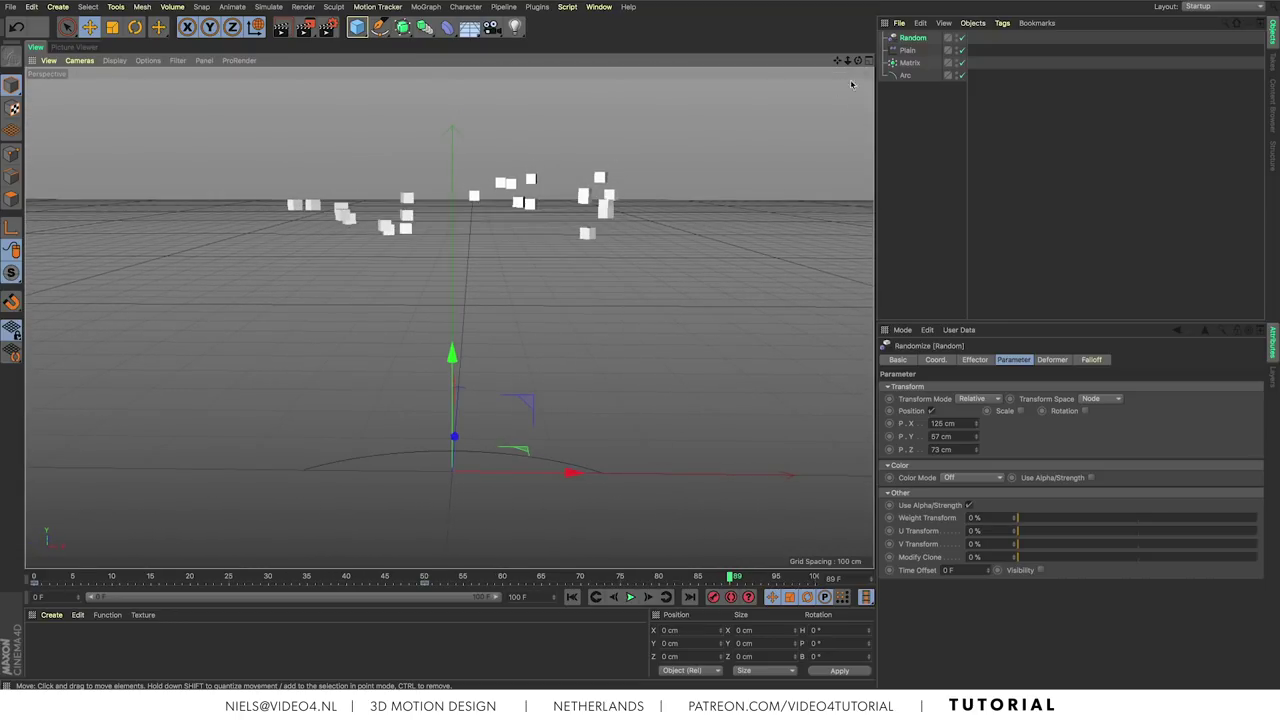
Step: Add a Tracer for the Matrix and play from frame 0 to draw the clone paths
click(910, 64)
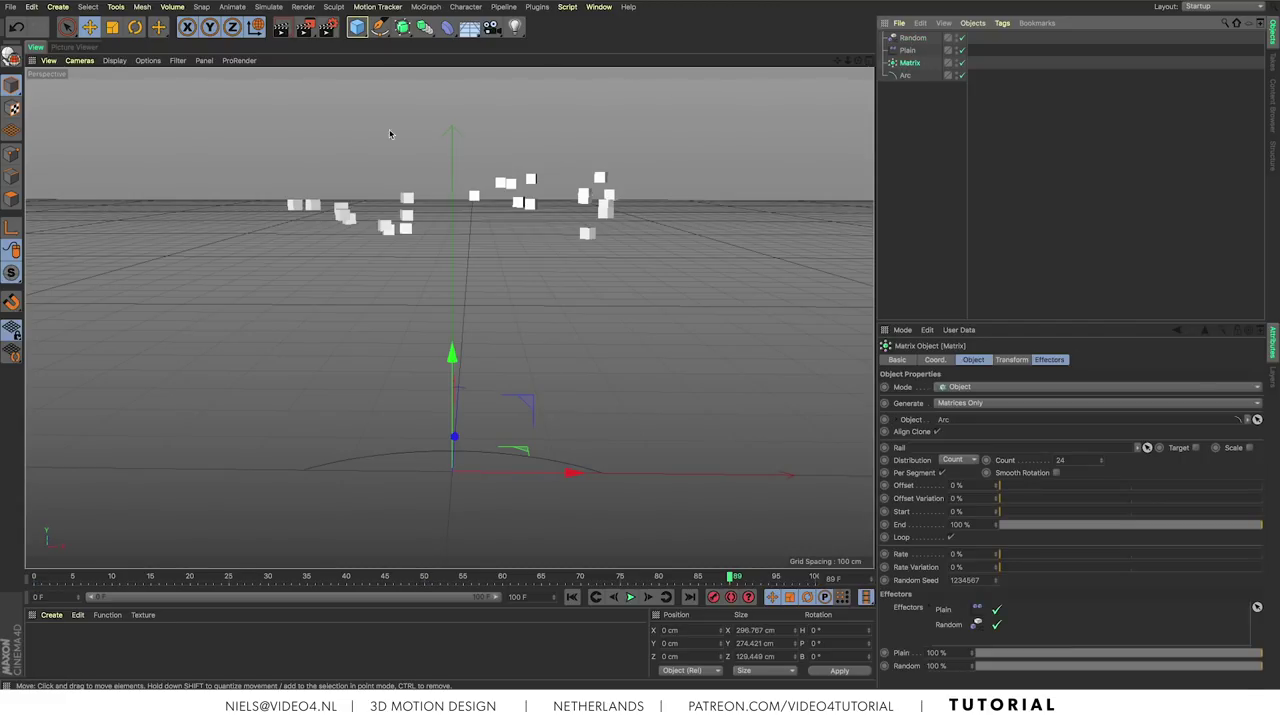
click(410, 8)
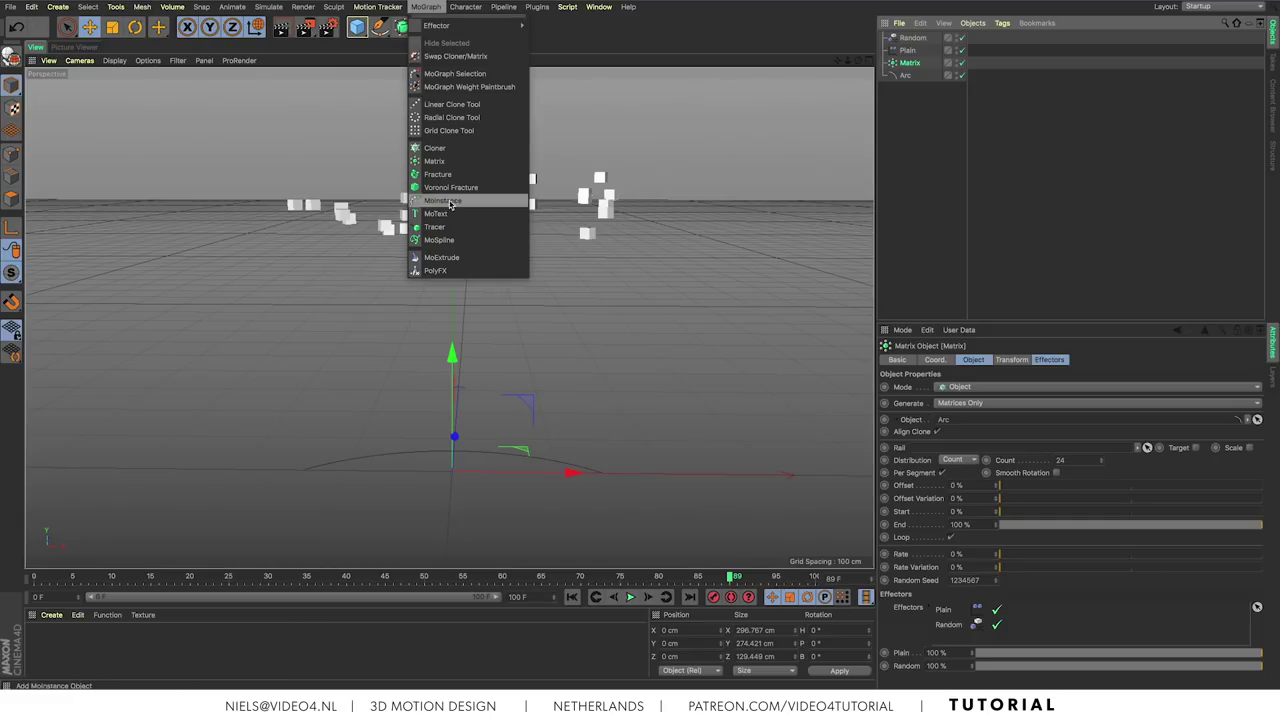
click(470, 228)
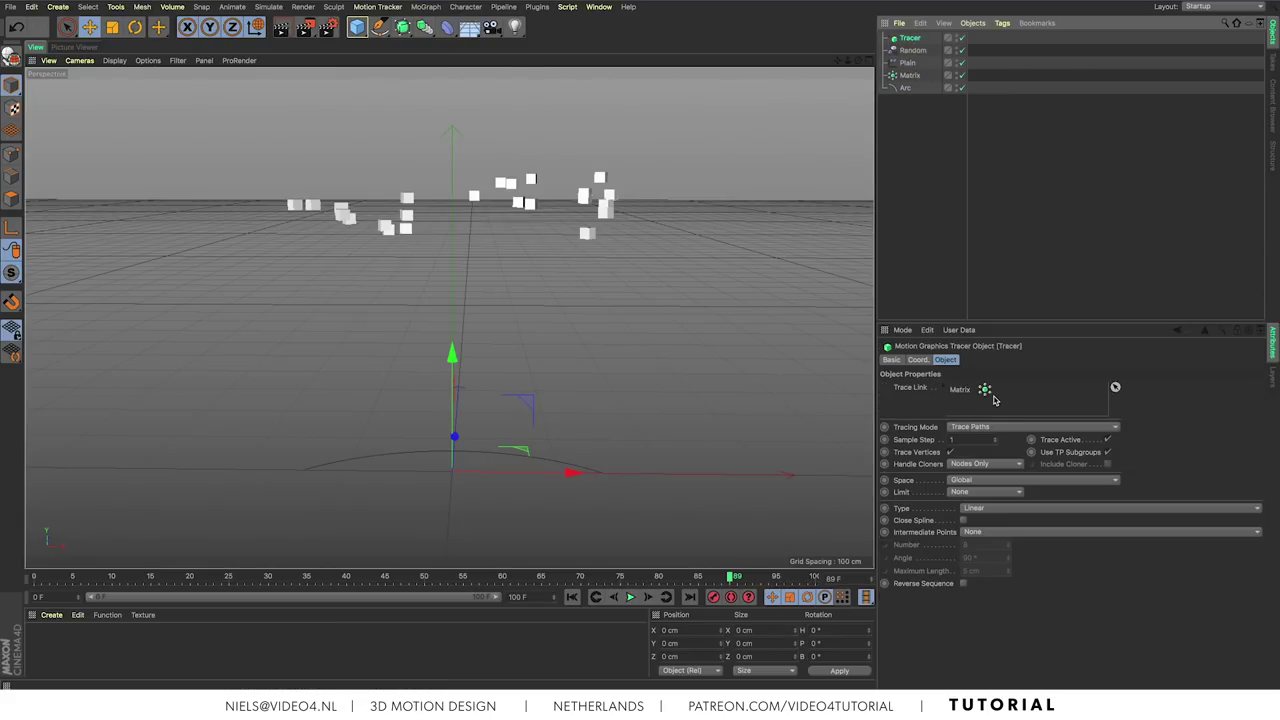
click(571, 597)
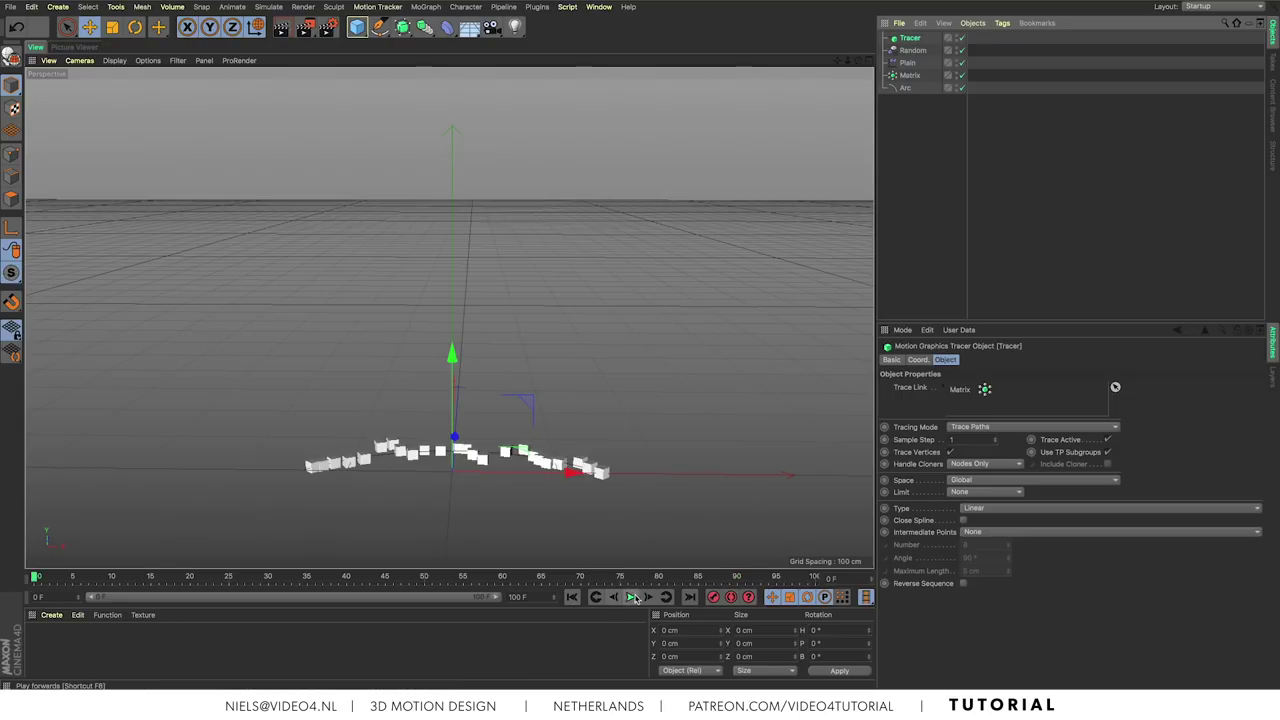
click(630, 597)
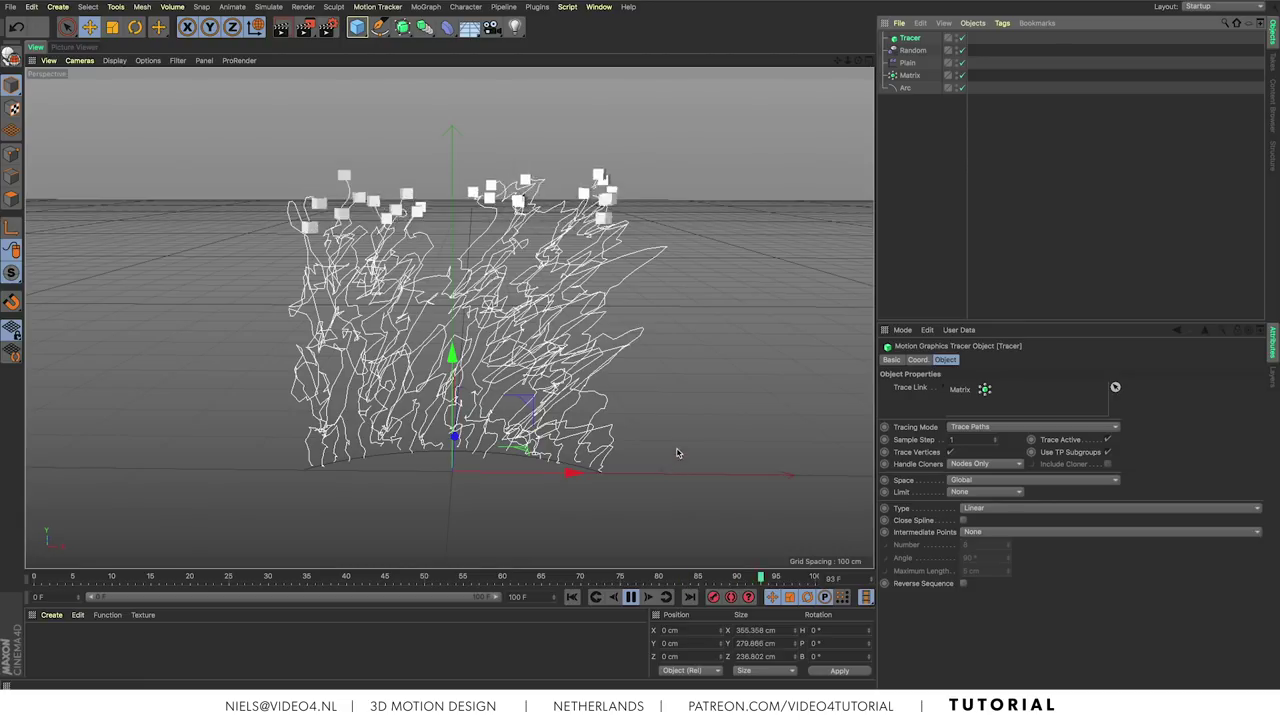
mouse_move(686, 429)
alt+mouse_down()
mouse_move(620, 369)
mouse_move(728, 364)
mouse_move(714, 429)
mouse_move(711, 360)
mouse_move(632, 364)
mouse_move(645, 360)
alt+mouse_up()
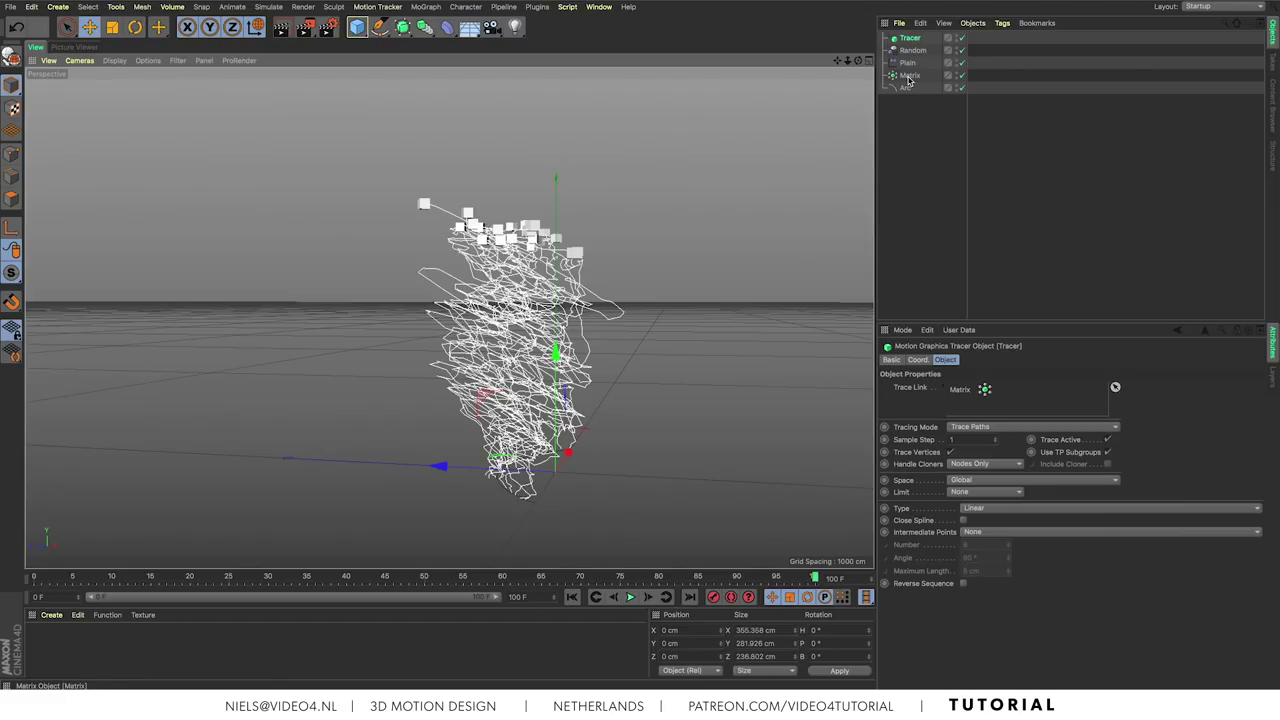
Step: Hide the Matrix cubes and Arc in the viewport, then replay to show only the traced paths
alt+drag(733, 376, 407, 331)
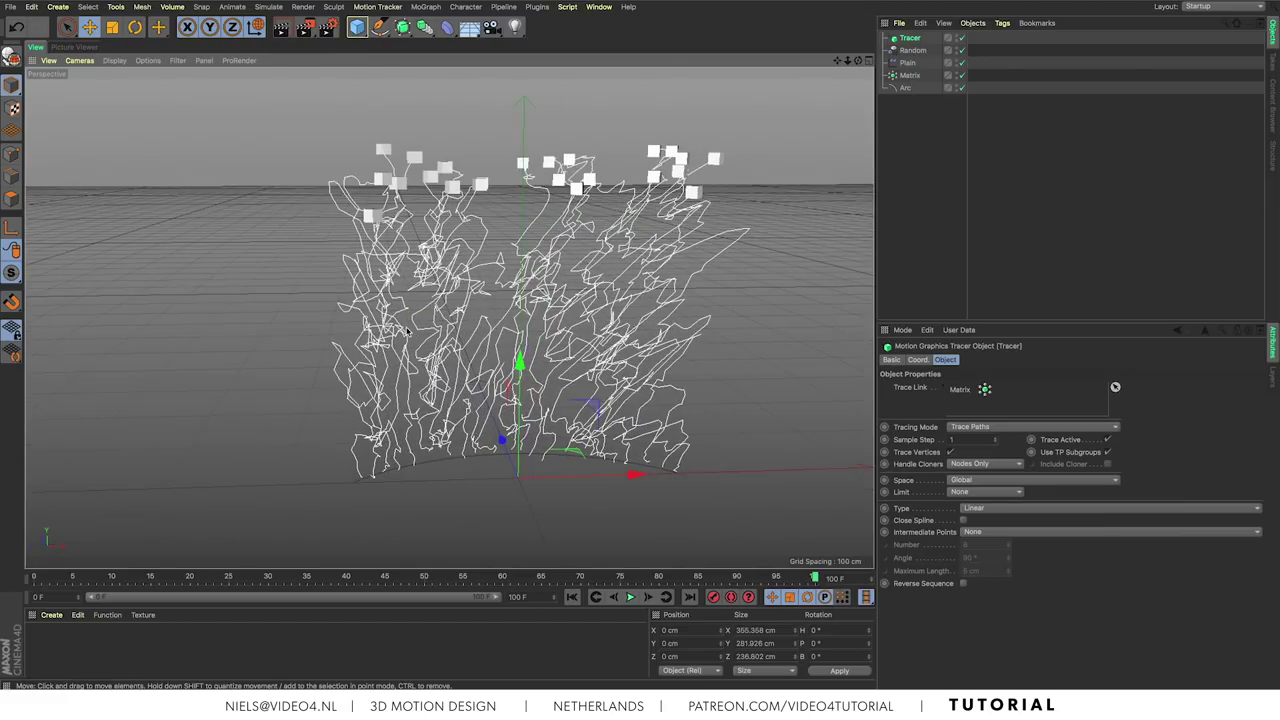
click(959, 76)
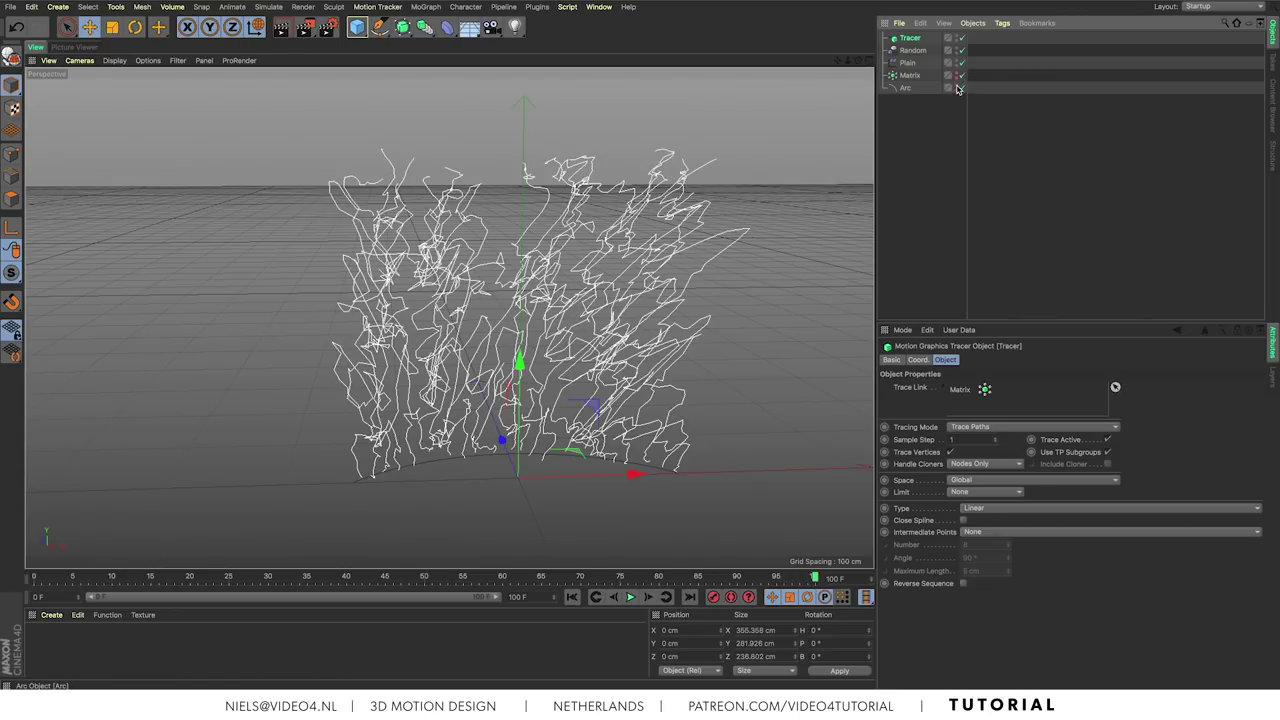
alt+drag(560, 480, 598, 526)
click(598, 526)
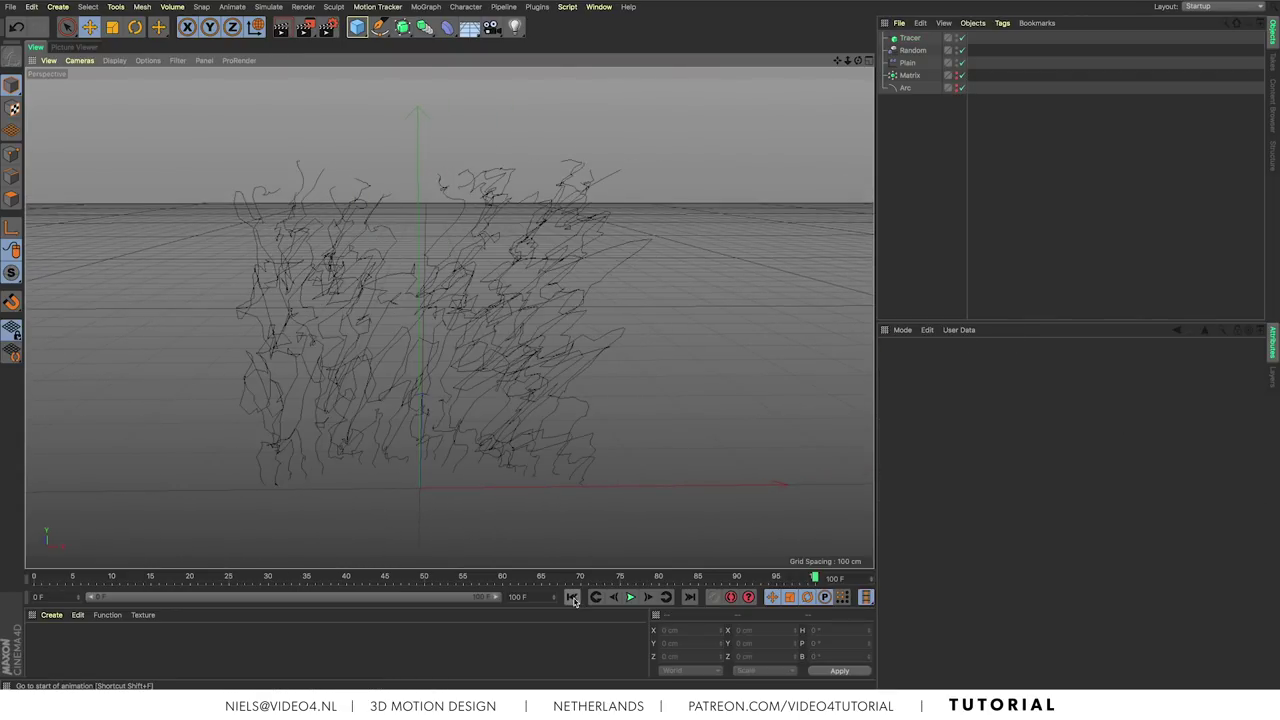
click(632, 597)
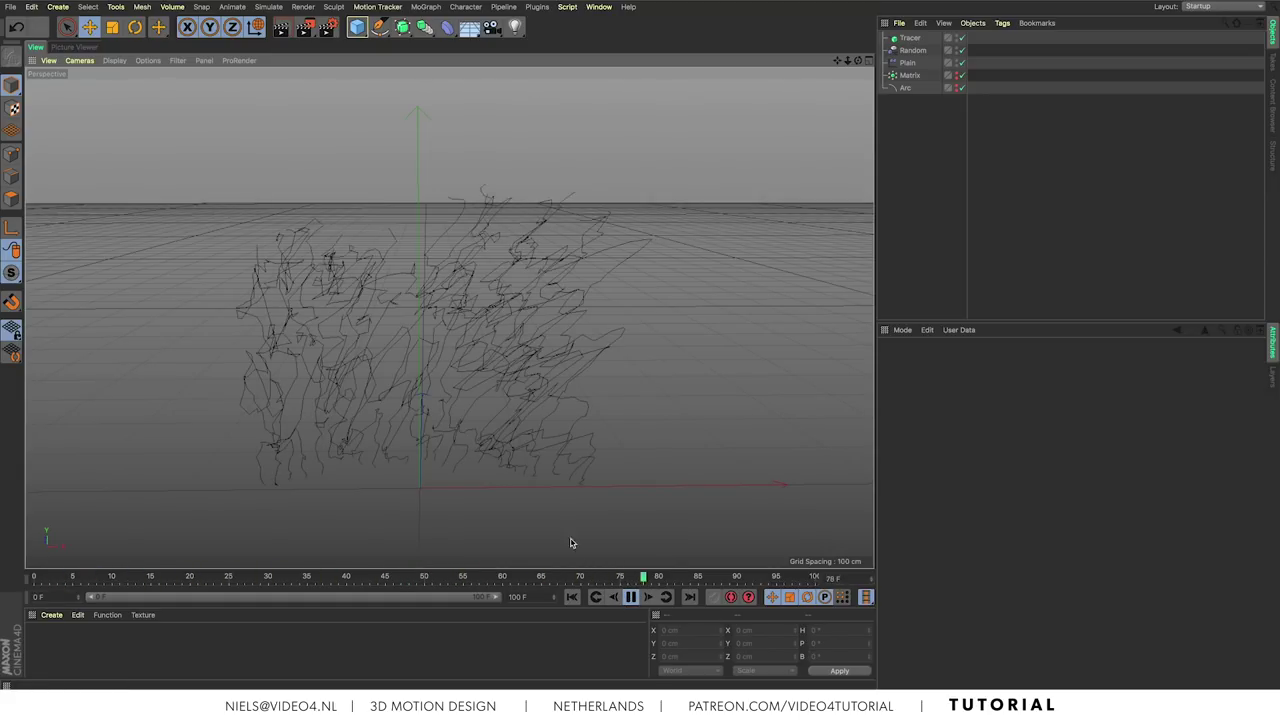
mouse_move(491, 263)
alt+mouse_down()
mouse_move(420, 300)
mouse_move(271, 283)
mouse_move(498, 268)
alt+mouse_up()
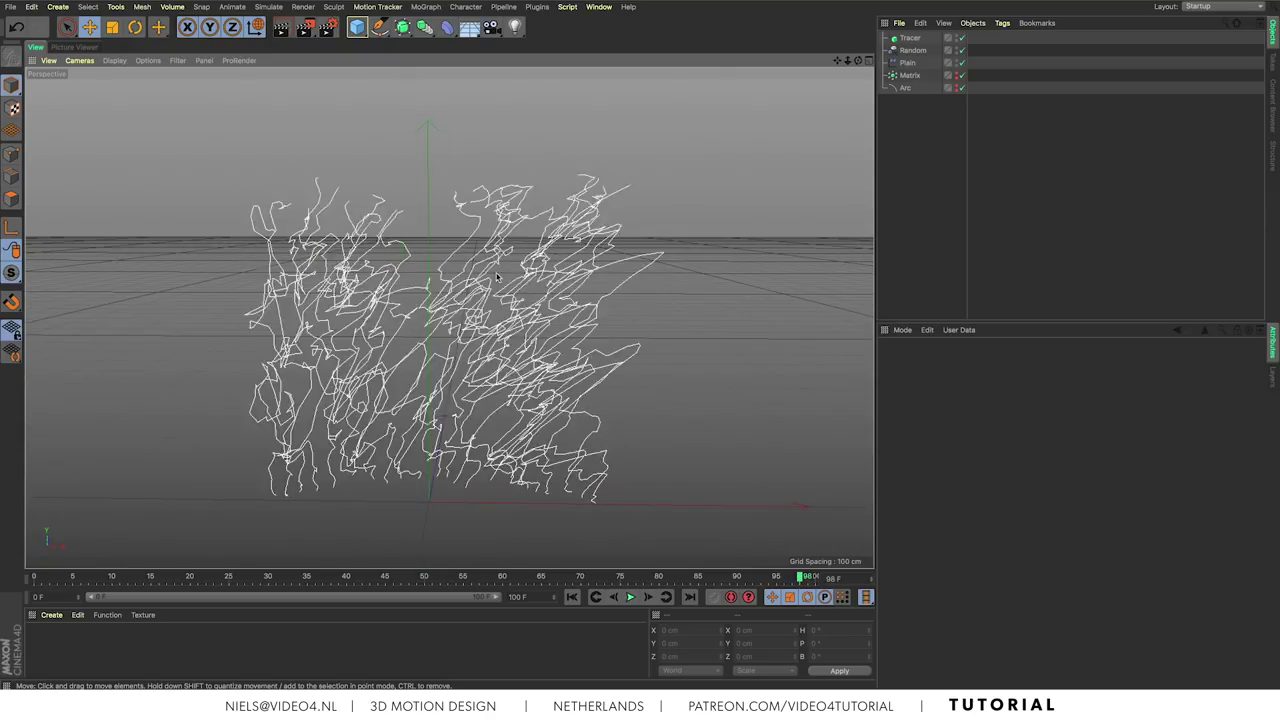
Step: Add a Volume Builder and nest the Tracer inside it
click(424, 27)
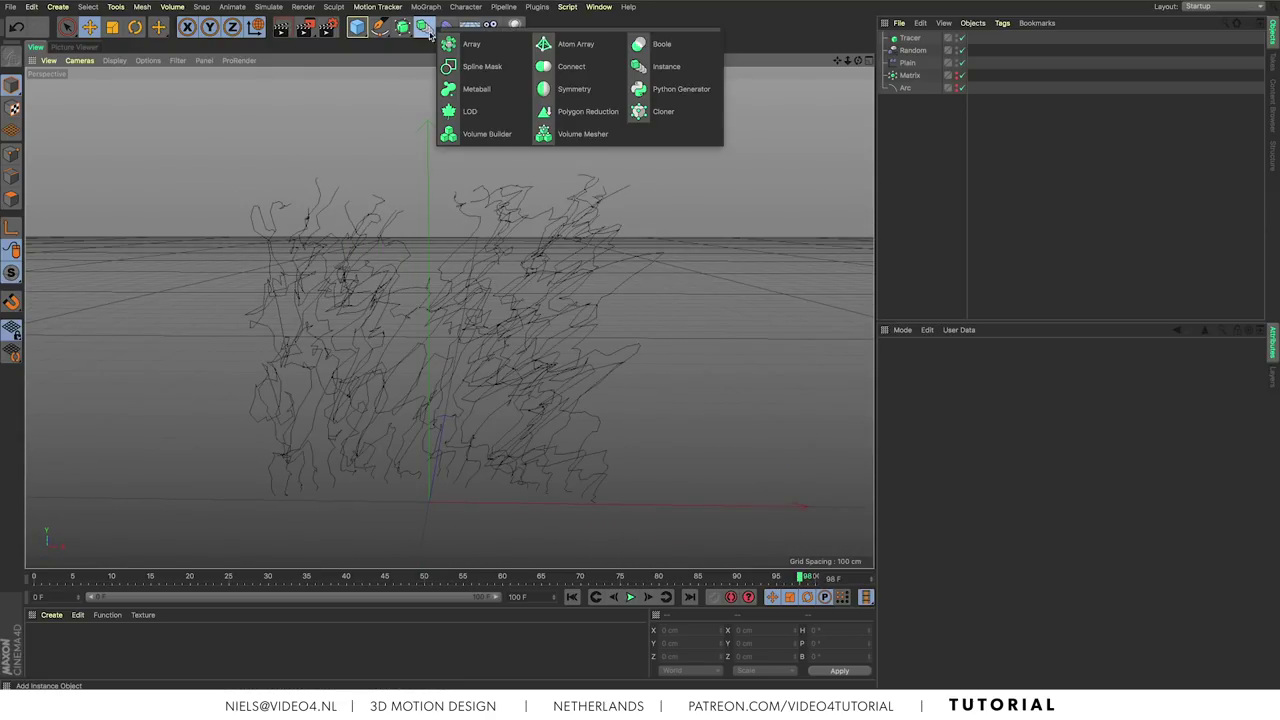
click(487, 134)
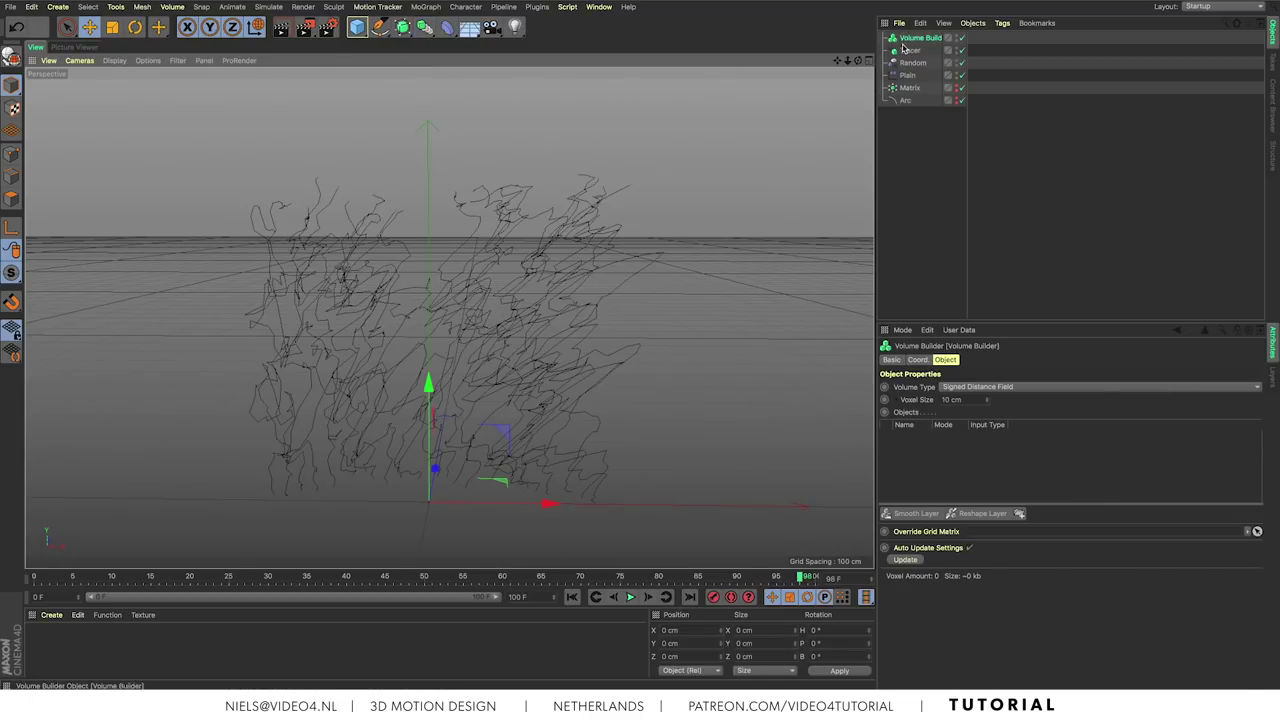
drag(905, 49, 912, 41)
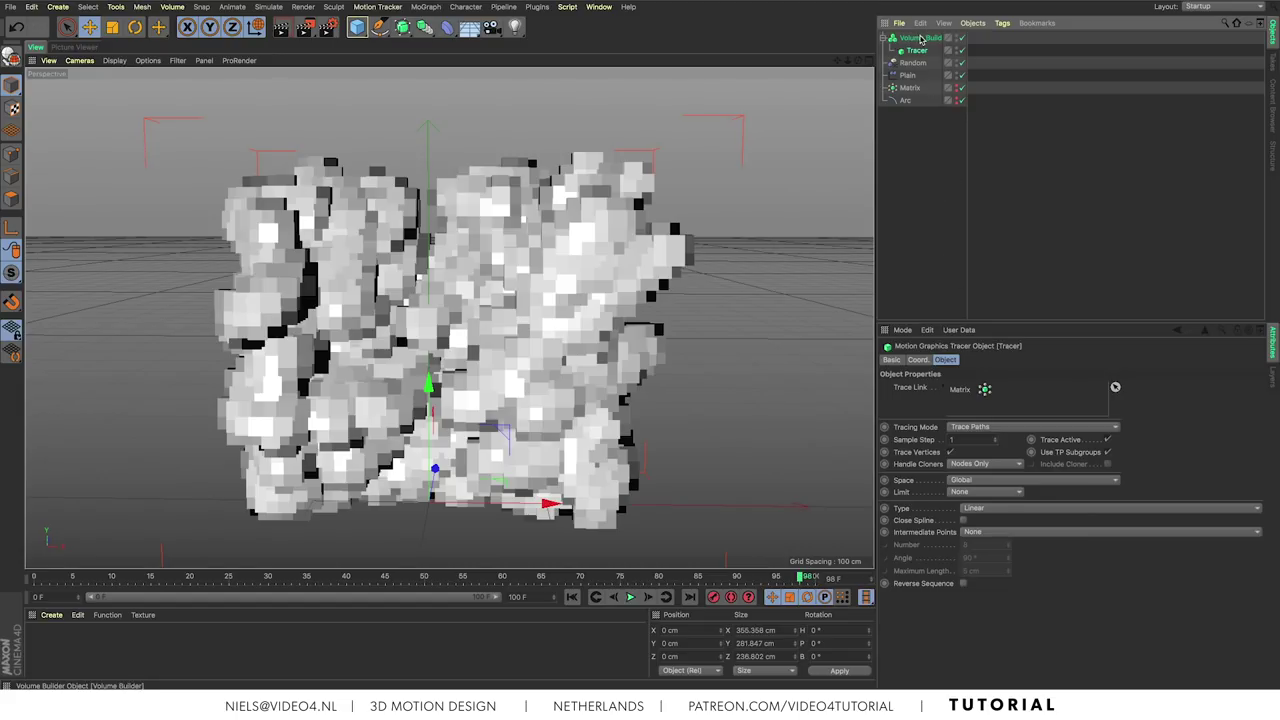
Step: Set the Volume Builder's voxel size to 5 cm and its volume type to Fog
click(921, 38)
click(968, 399)
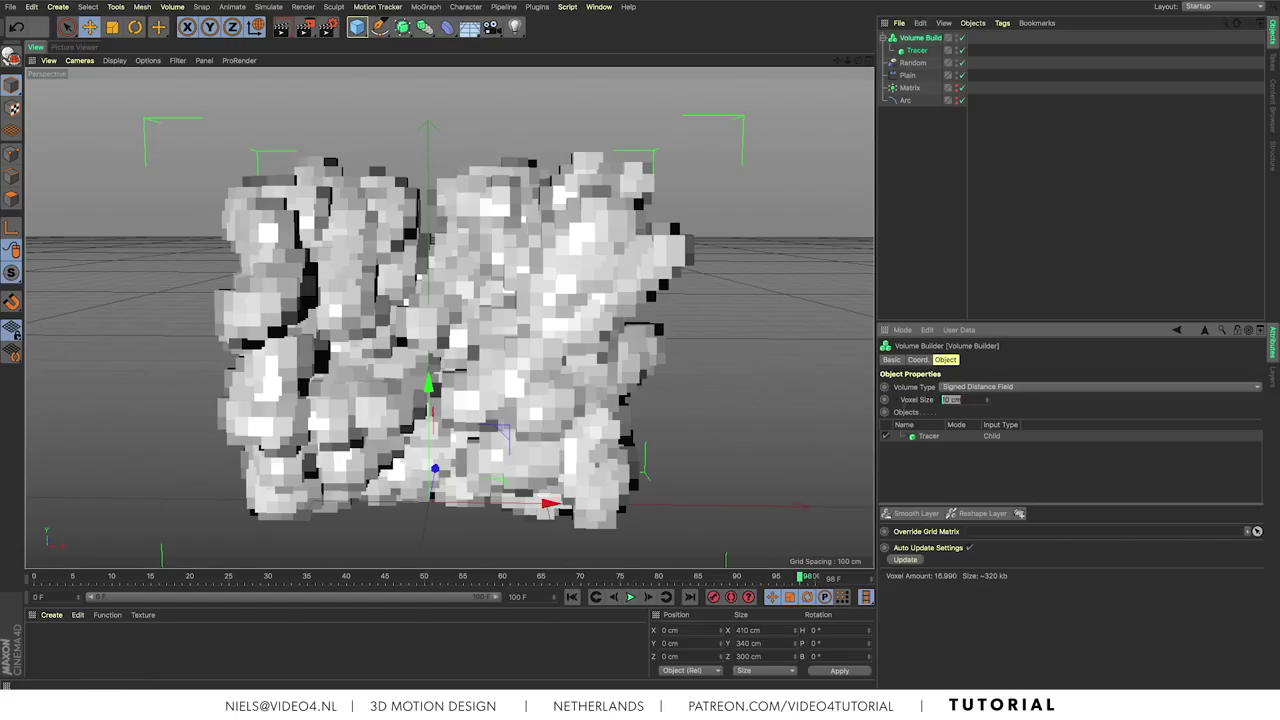
text(5)
key(Return)
mouse_move(450, 300)
alt+mouse_down()
mouse_move(420, 310)
mouse_move(480, 300)
mouse_move(430, 305)
mouse_move(455, 300)
alt+mouse_up()
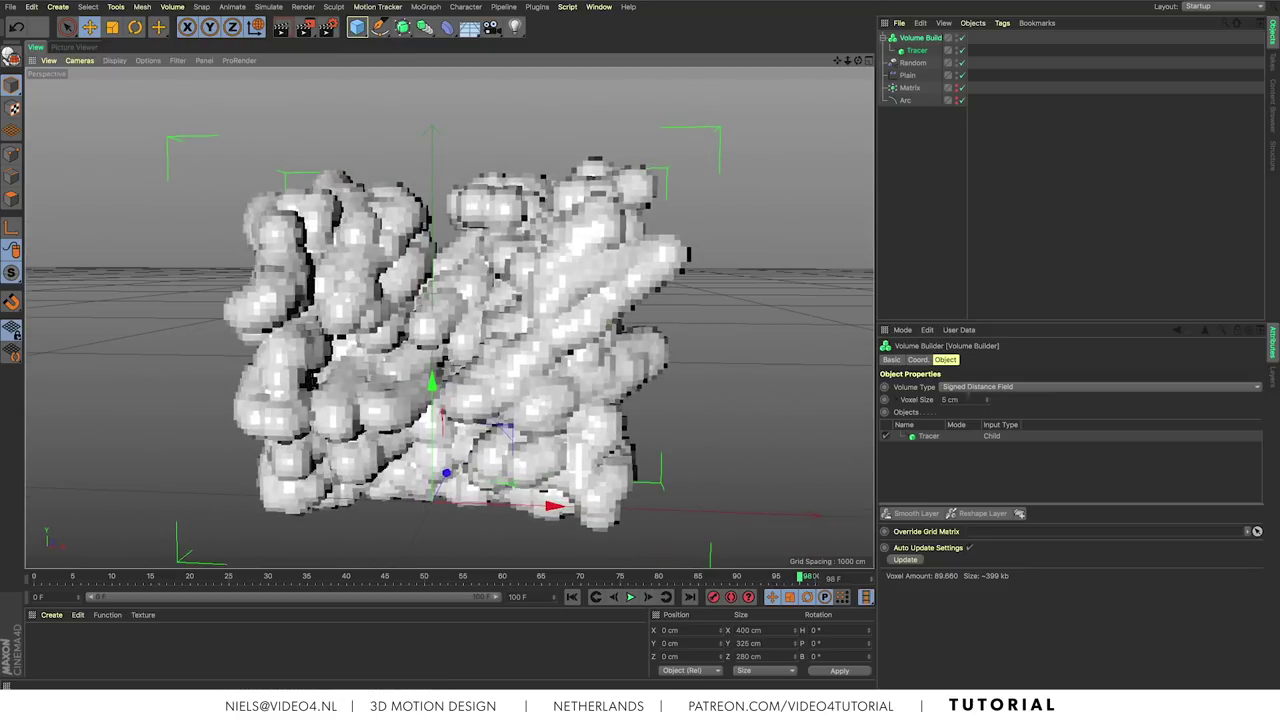
click(977, 386)
click(970, 413)
alt+drag(785, 392, 720, 397)
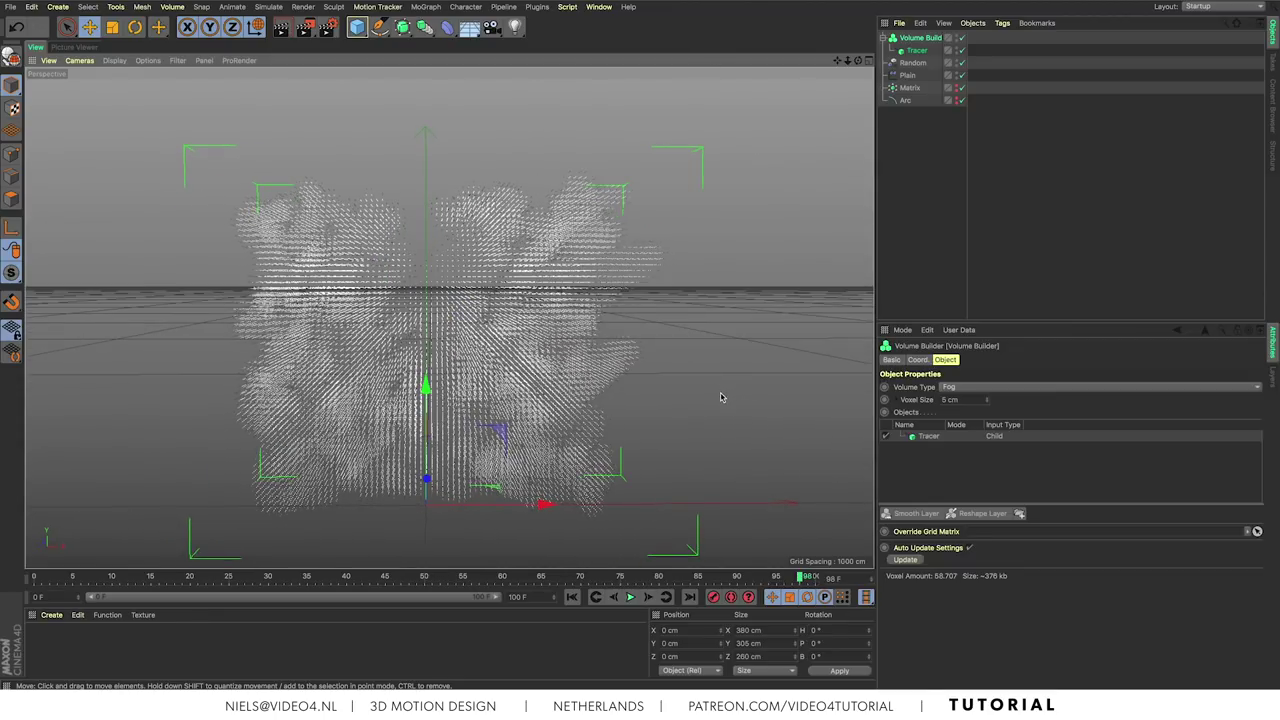
Step: Nest the Volume Builder under a new Volume Mesher and play the animation to watch it grow
click(424, 26)
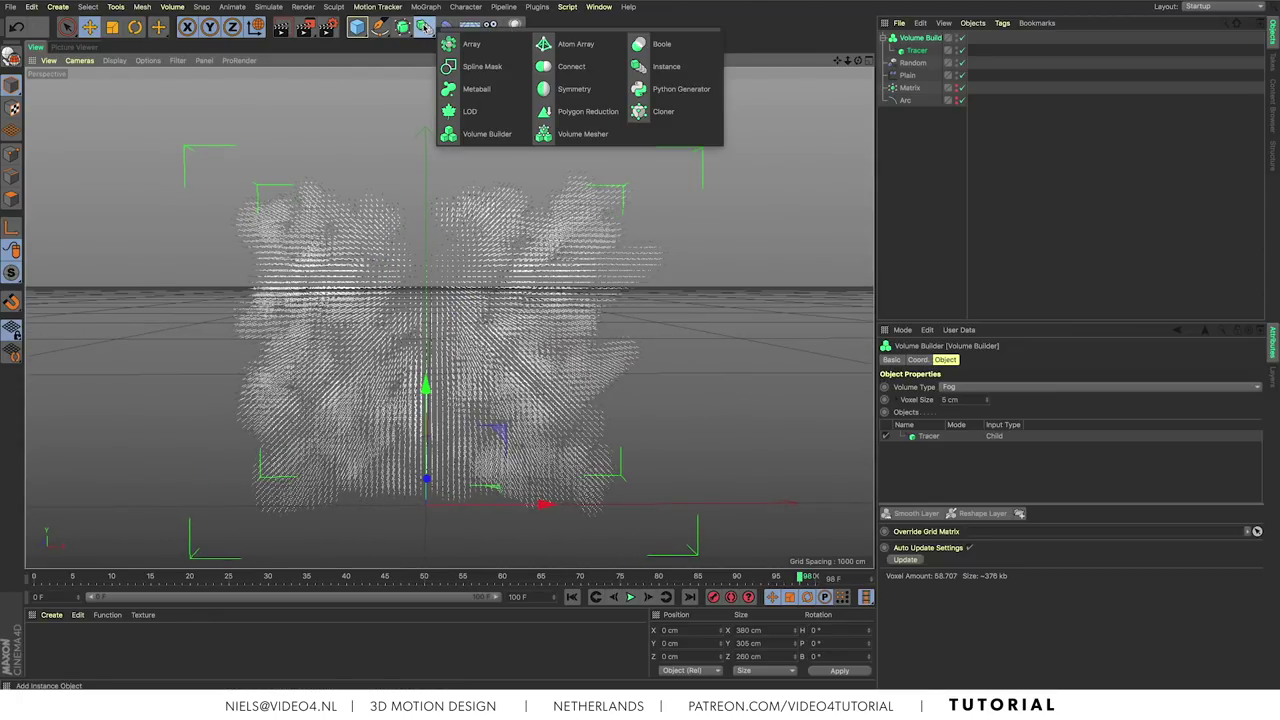
click(615, 137)
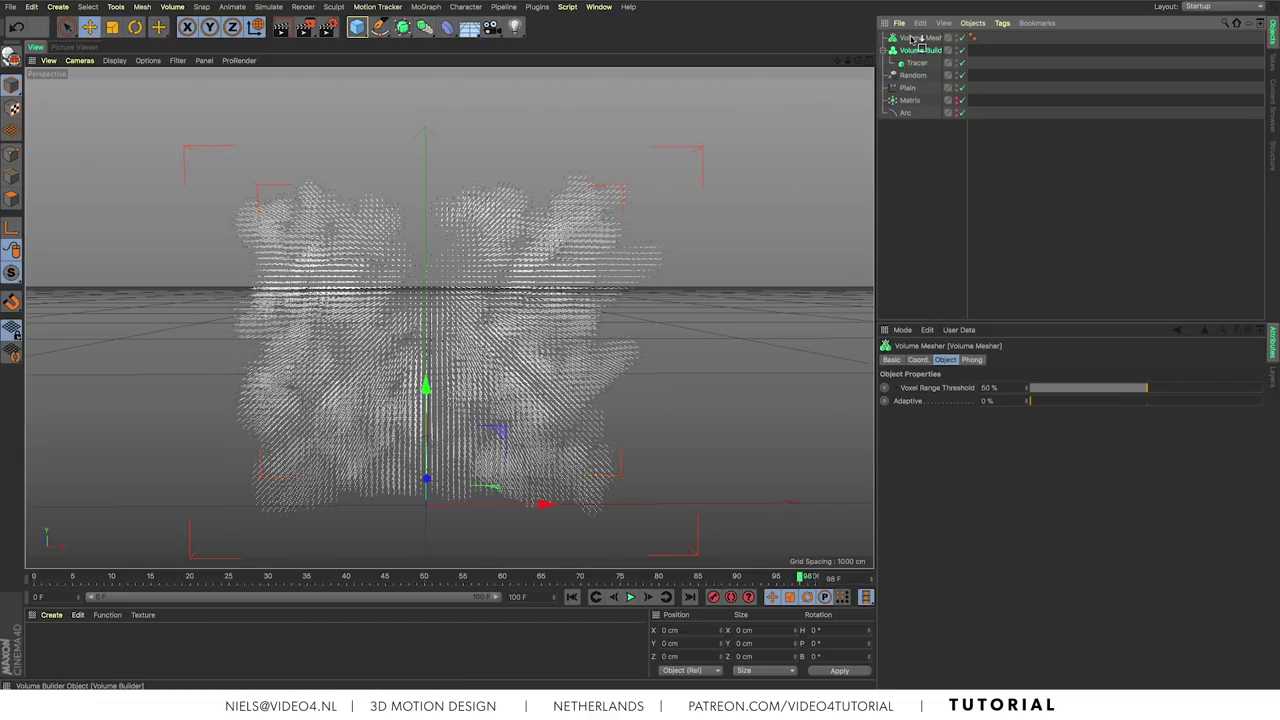
drag(913, 40, 910, 42)
alt+drag(782, 290, 774, 308)
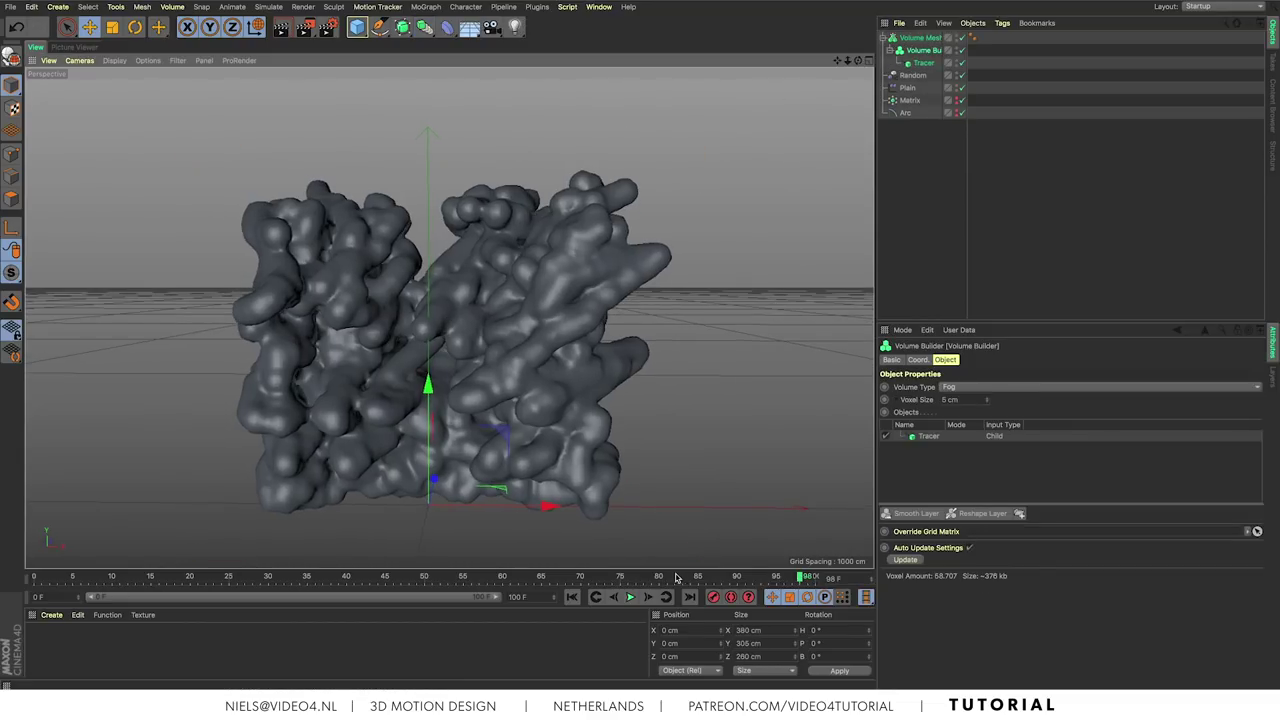
click(632, 597)
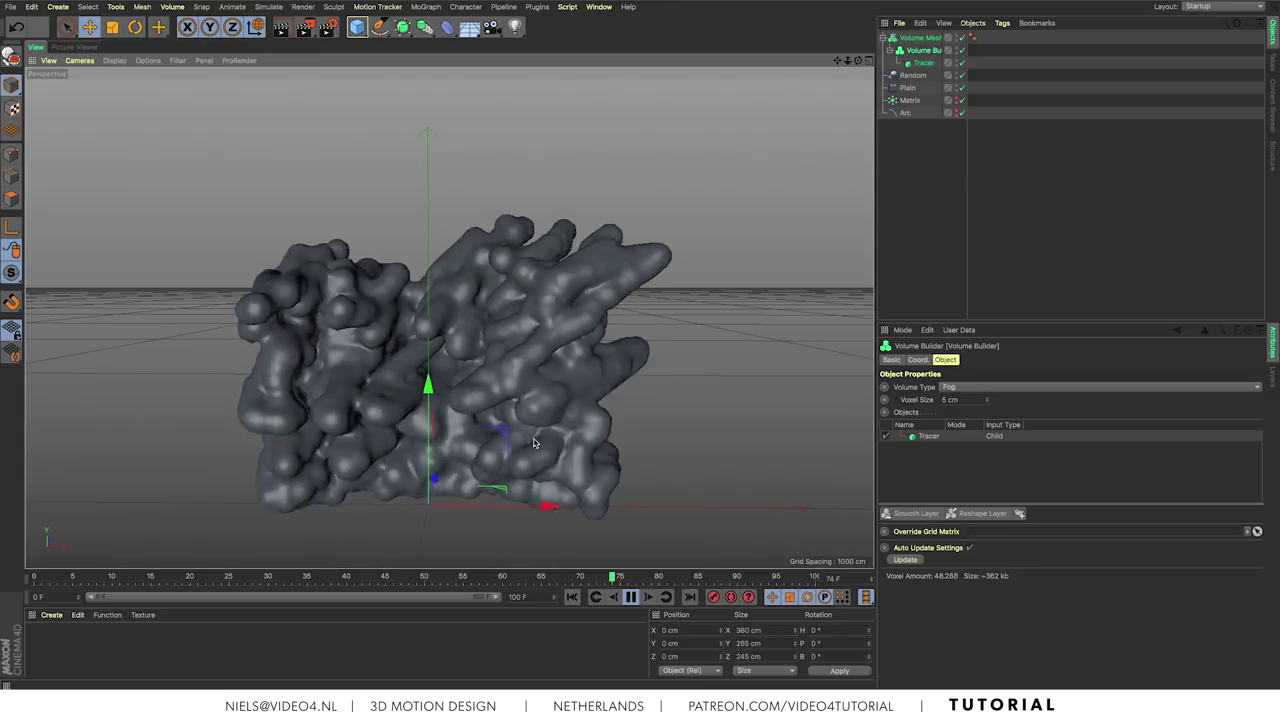
Step: Select the Random effector and commit a P.Y position offset of 10 cm
key(F8)
alt+drag(540, 440, 528, 388)
click(913, 75)
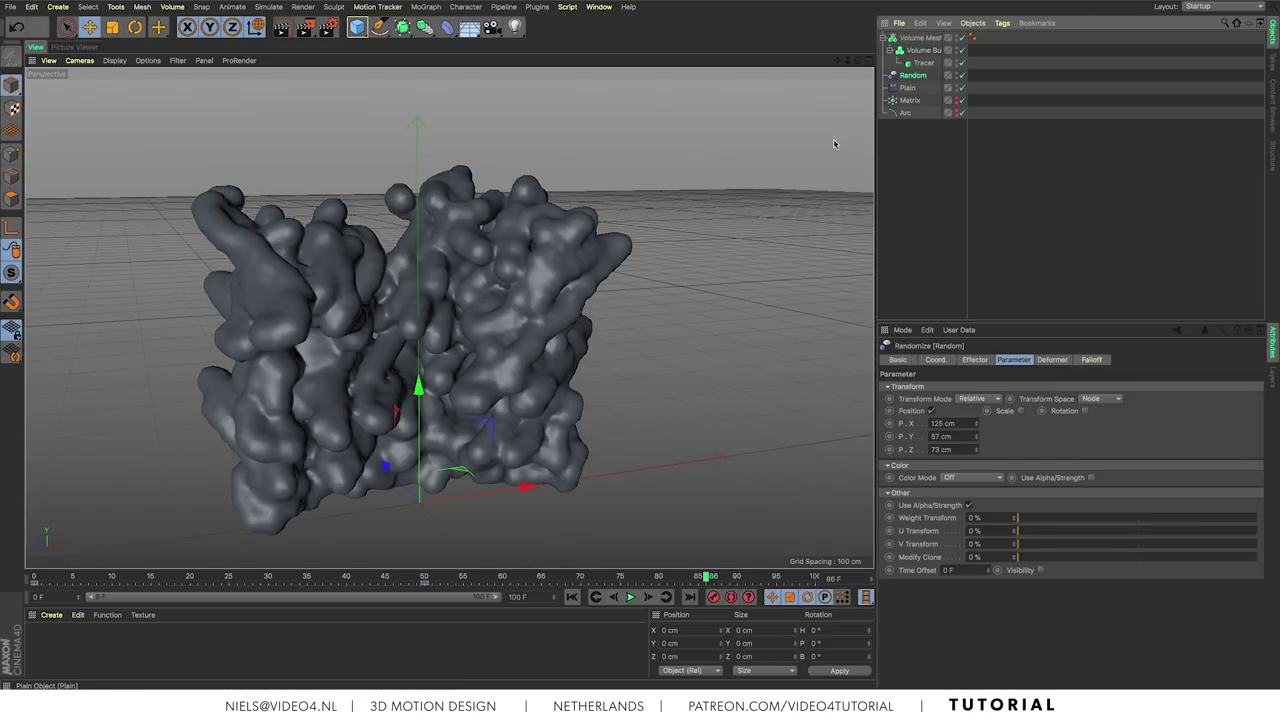
alt+drag(834, 143, 796, 168)
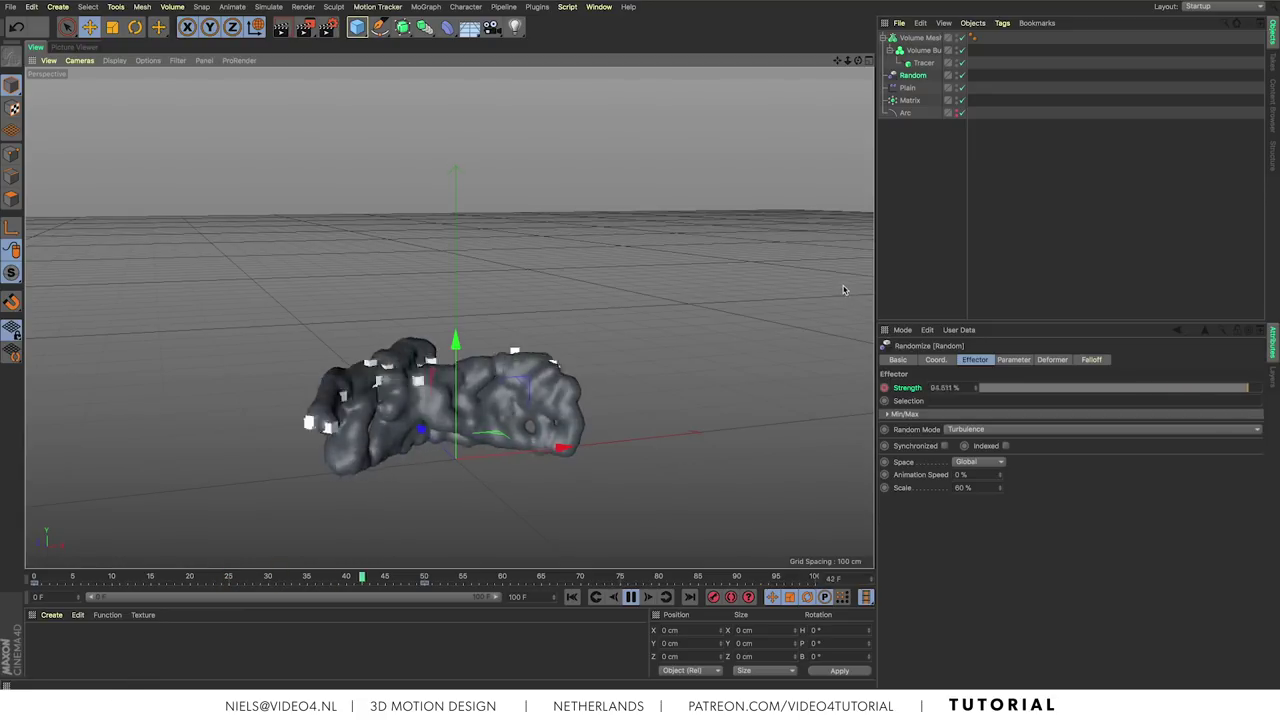
key(F8)
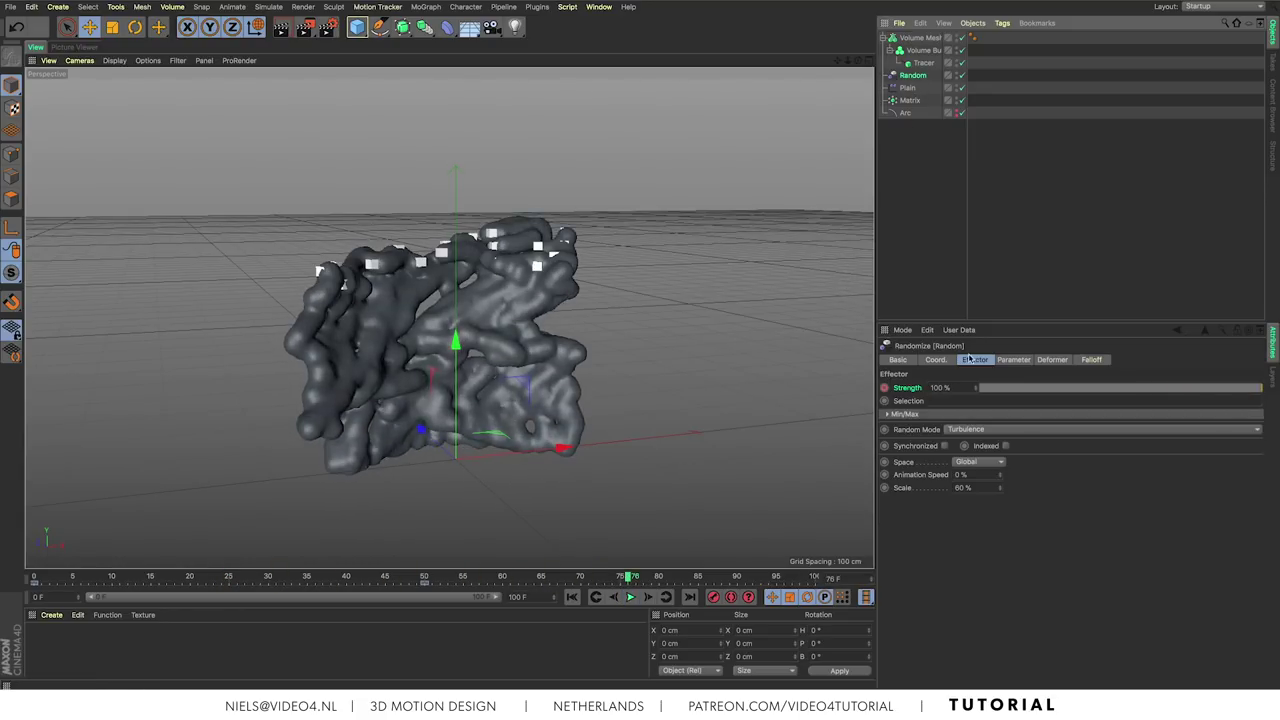
click(1013, 360)
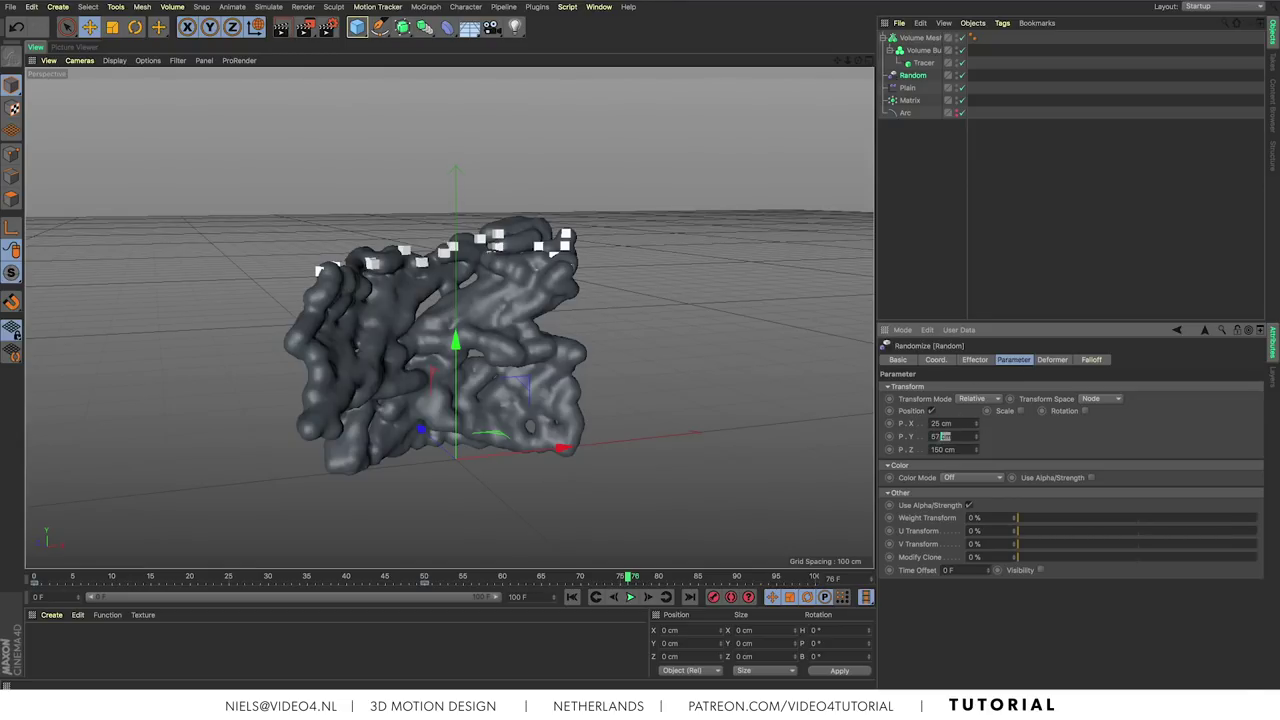
key(Return)
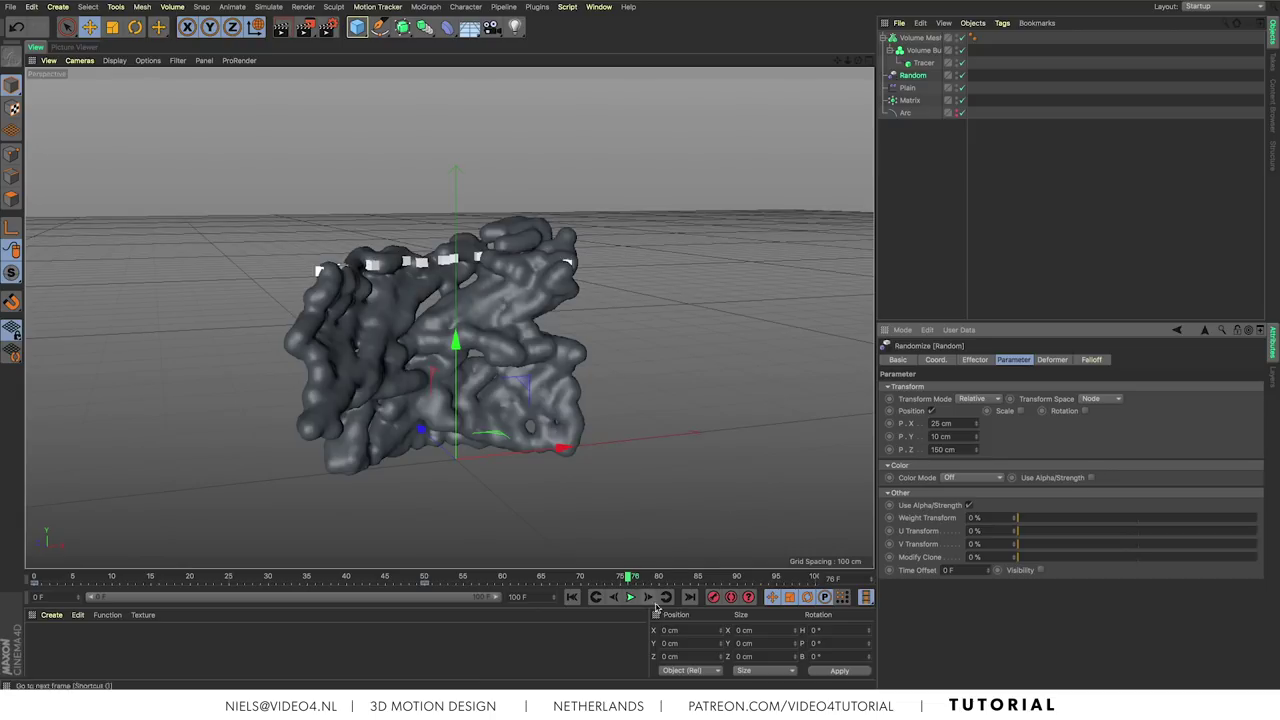
Step: Increase the Random effector's P.X offset and raise P.Y to 143 cm, replaying from frame one
click(632, 598)
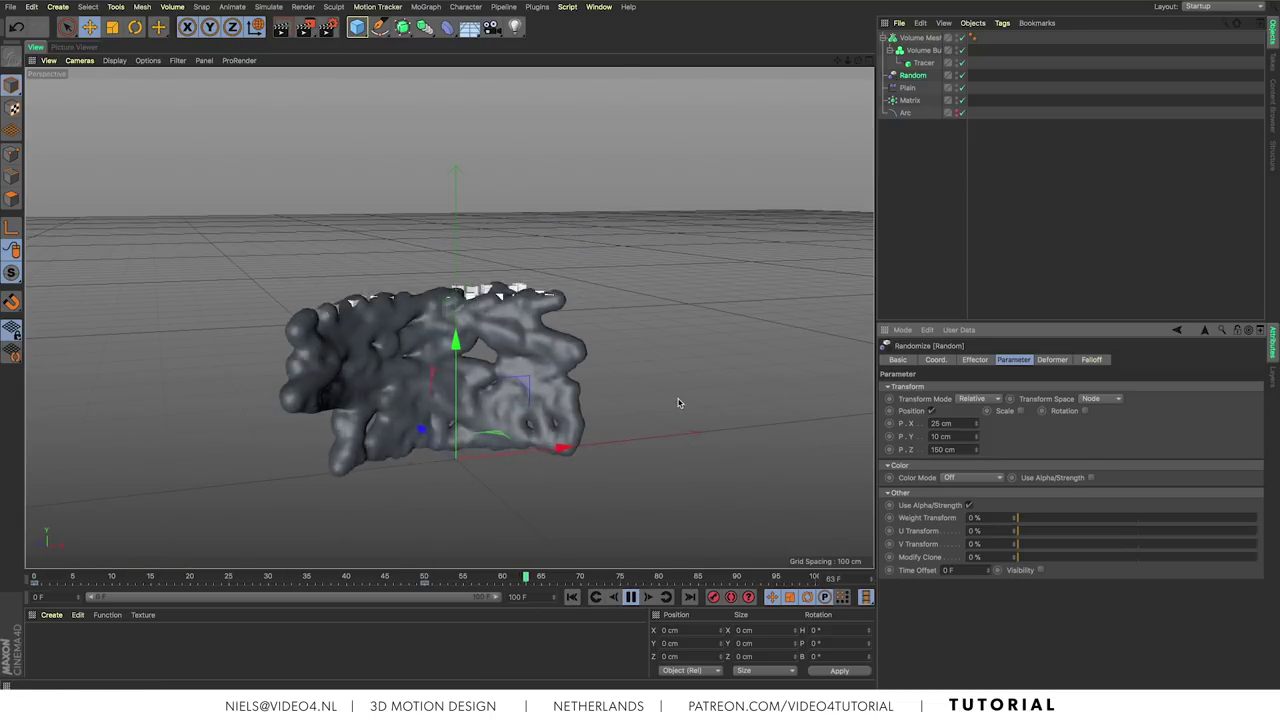
mouse_move(629, 380)
alt+mouse_down()
mouse_move(766, 374)
mouse_move(691, 394)
mouse_move(637, 389)
alt+mouse_up()
key(F8)
drag(976, 424, 976, 421)
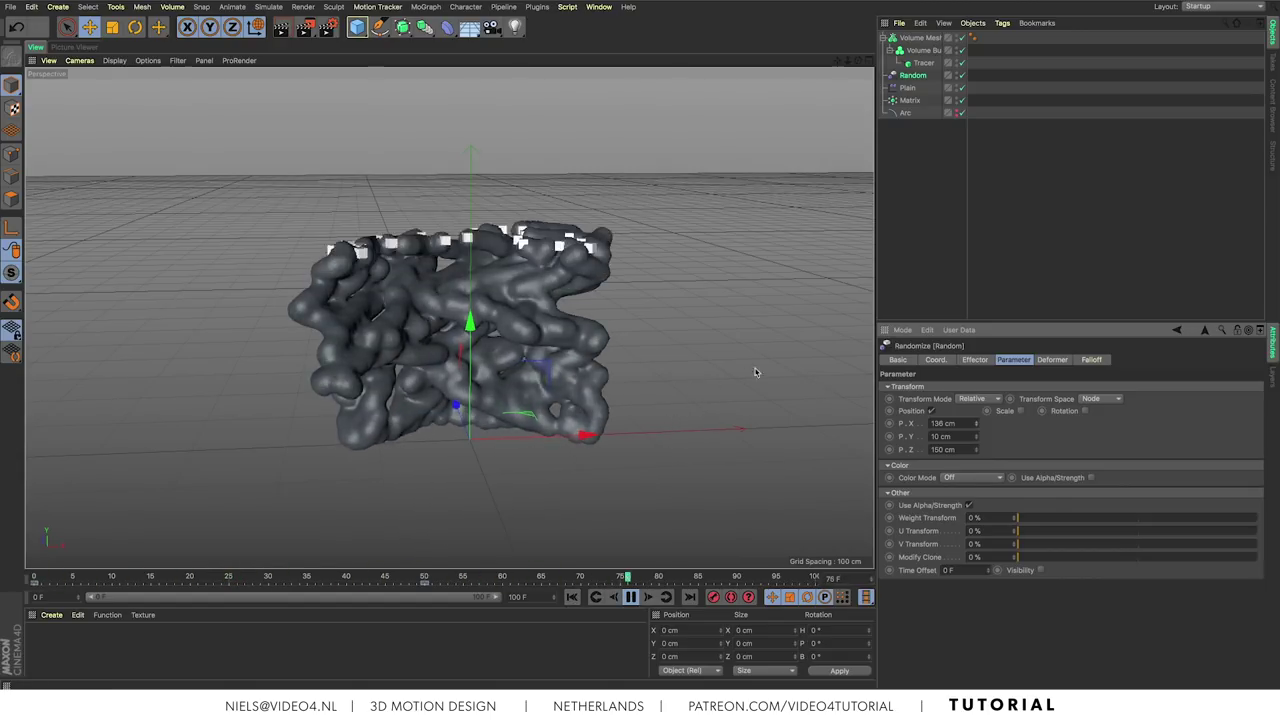
key(F8)
drag(978, 438, 977, 357)
click(571, 597)
click(630, 597)
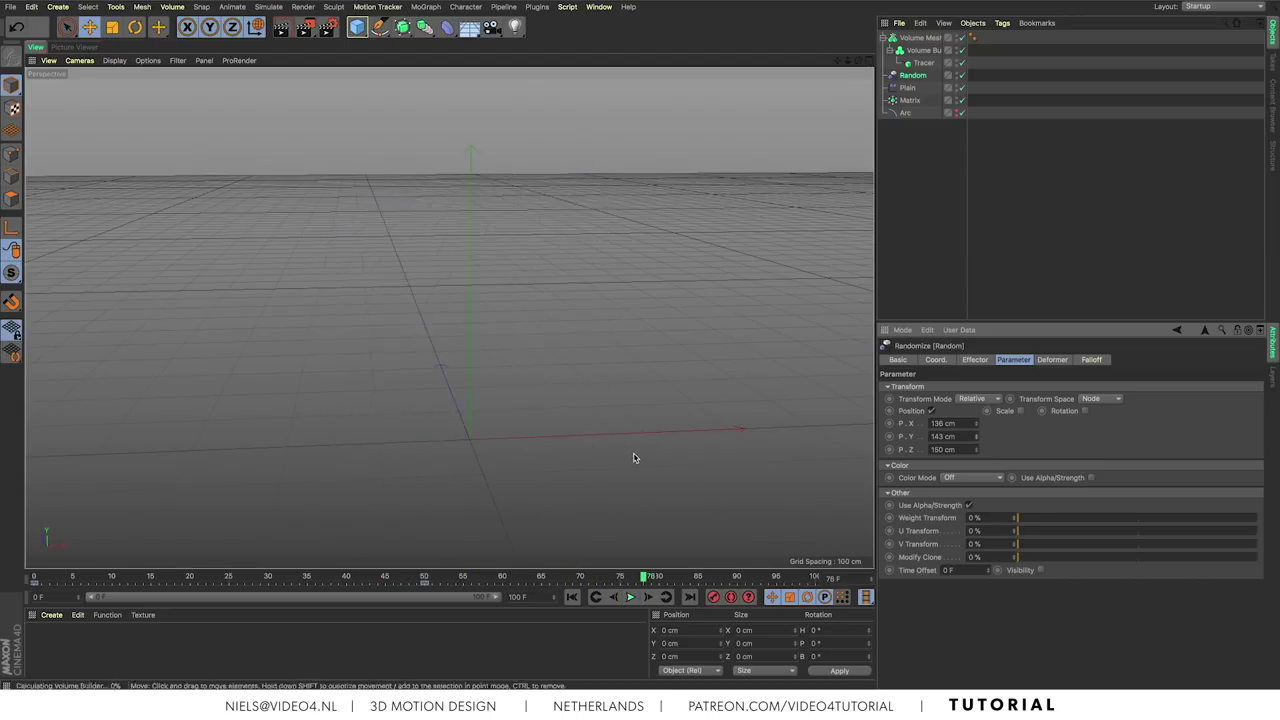
Step: Replay the growth animation from the start to review the taller columns
key(F8)
alt+drag(632, 460, 755, 391)
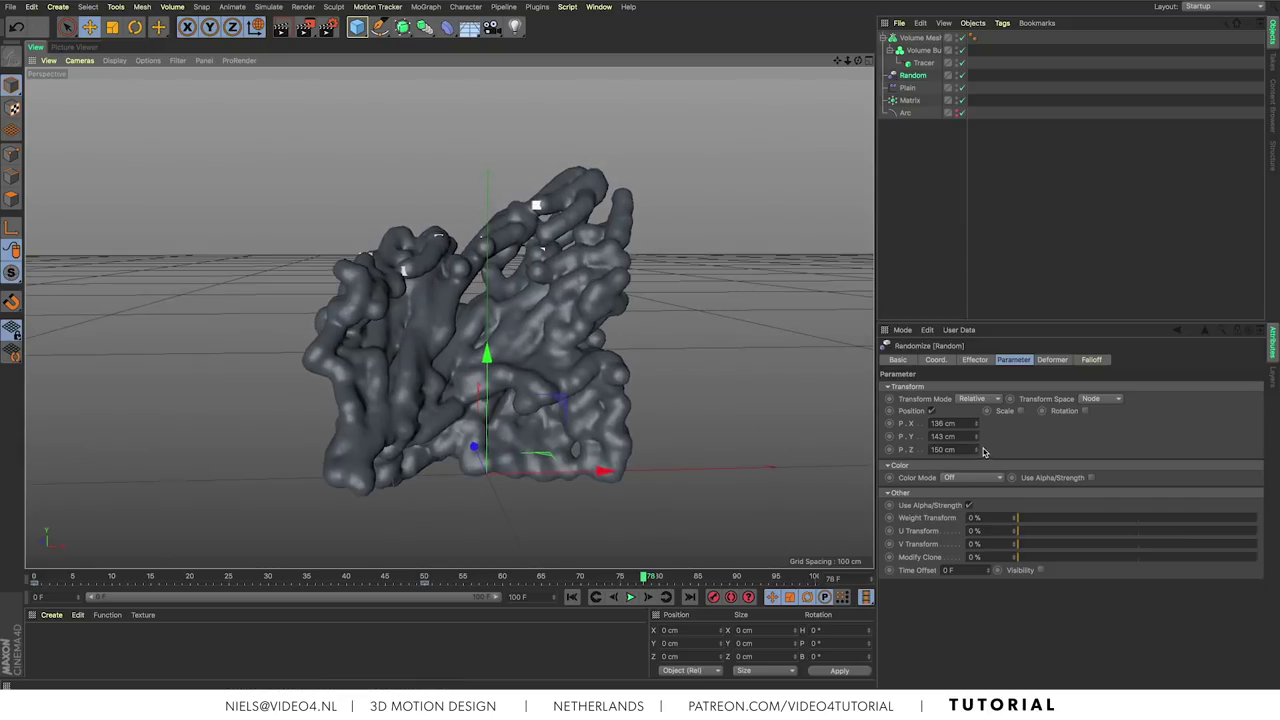
click(573, 597)
key(F8)
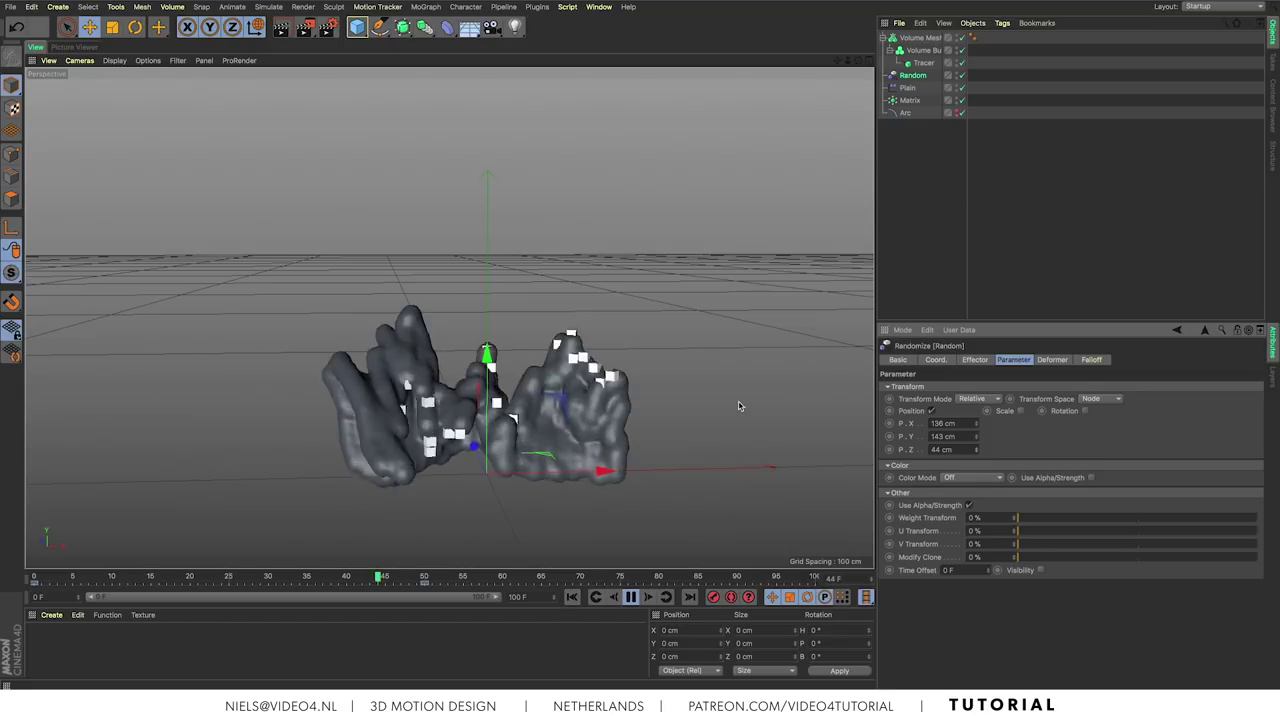
key(F8)
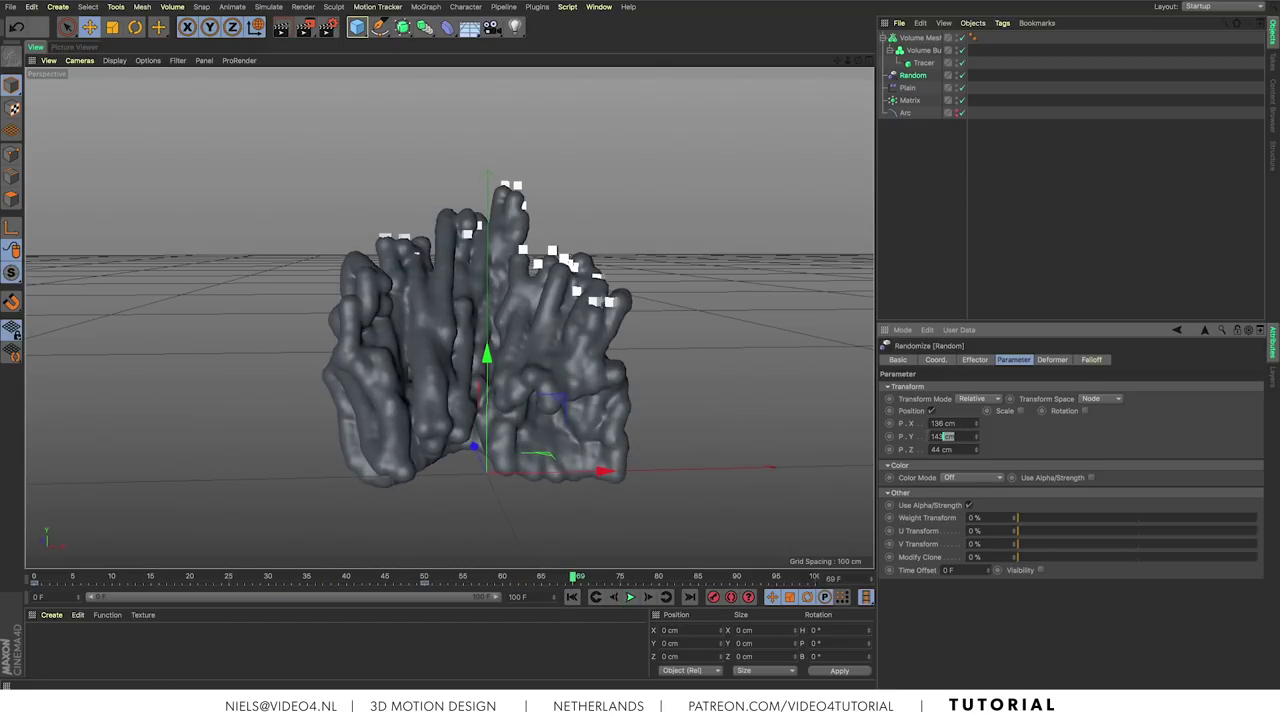
click(632, 597)
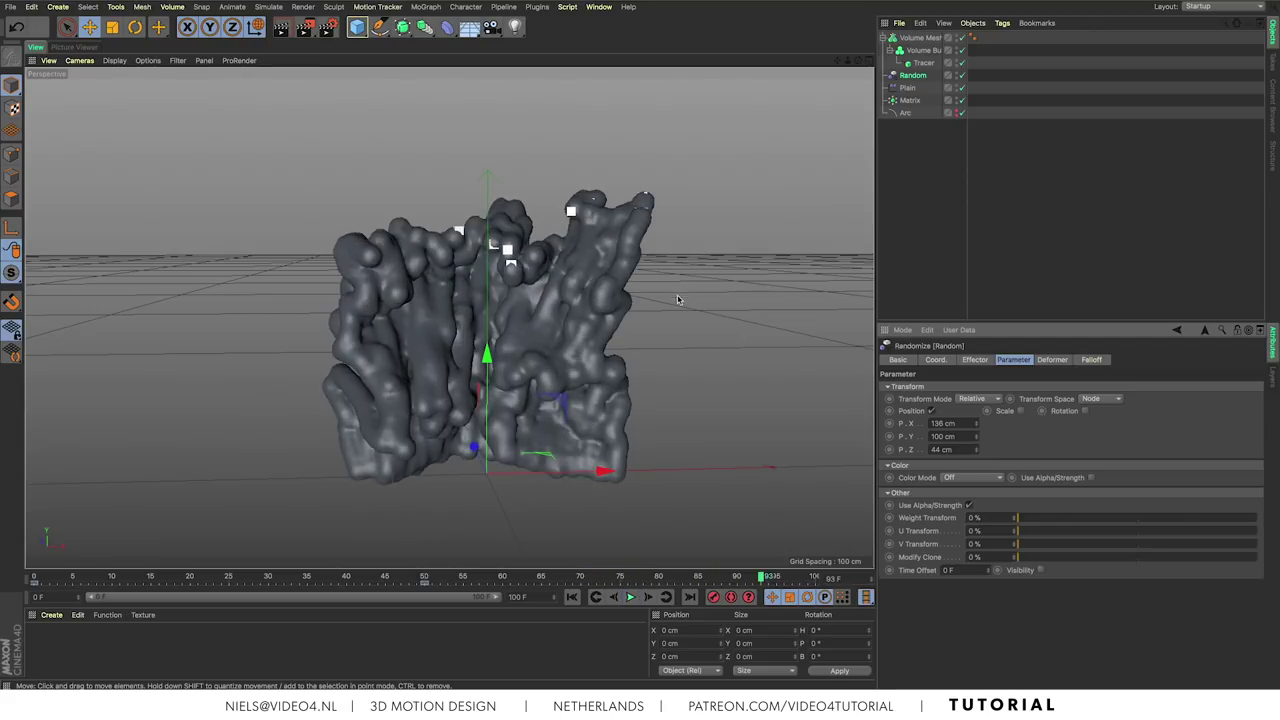
alt+drag(677, 299, 632, 548)
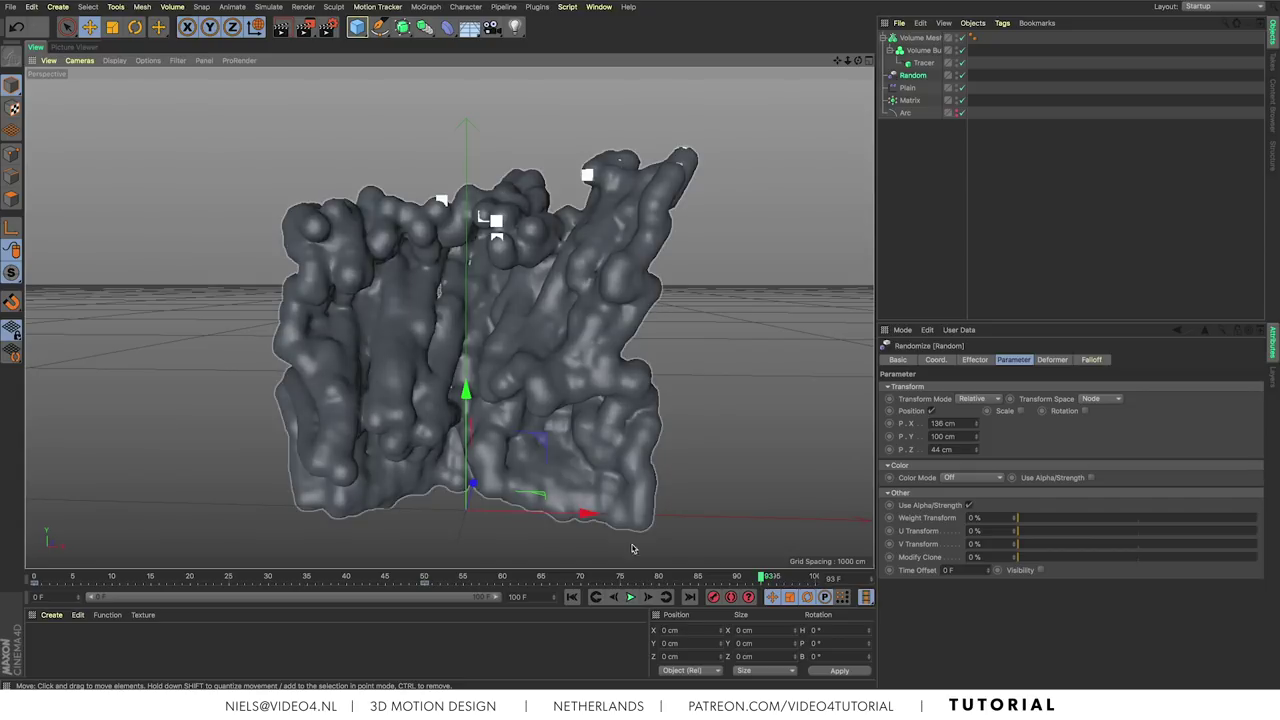
click(630, 597)
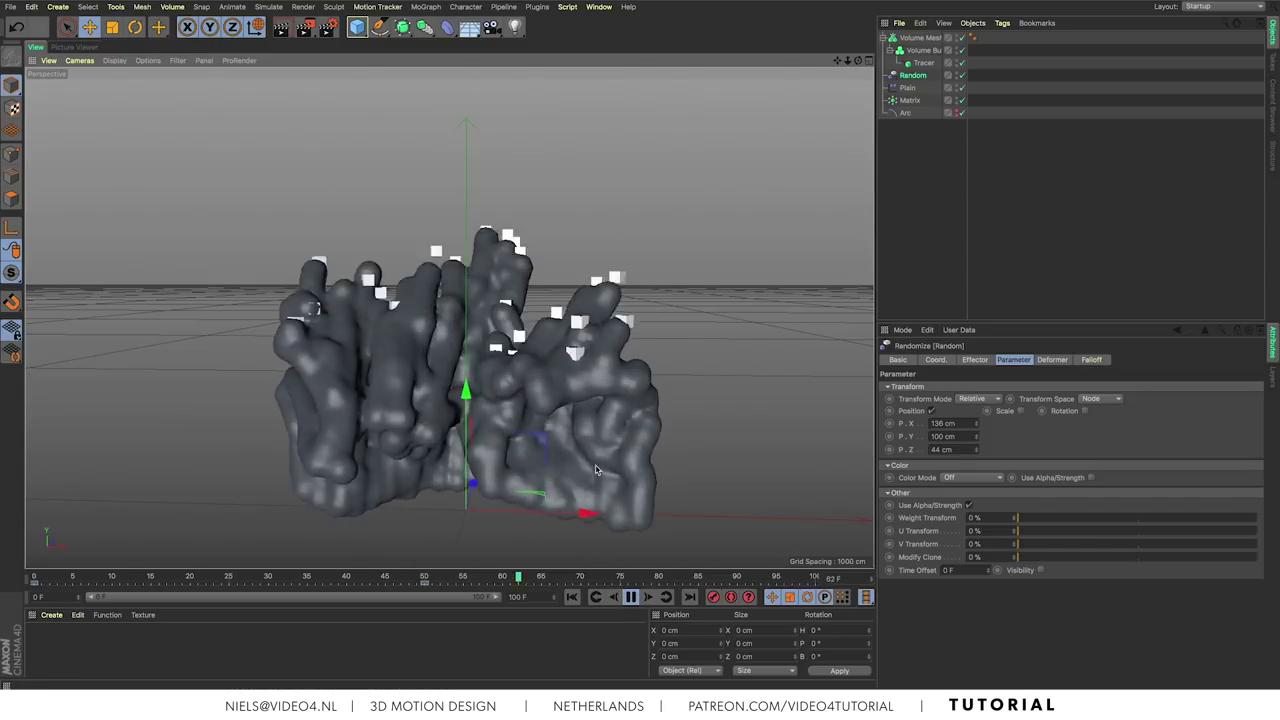
Step: Set the Volume Builder's Tracer input density to 1, keeping the 15 cm radius, and replay
click(922, 51)
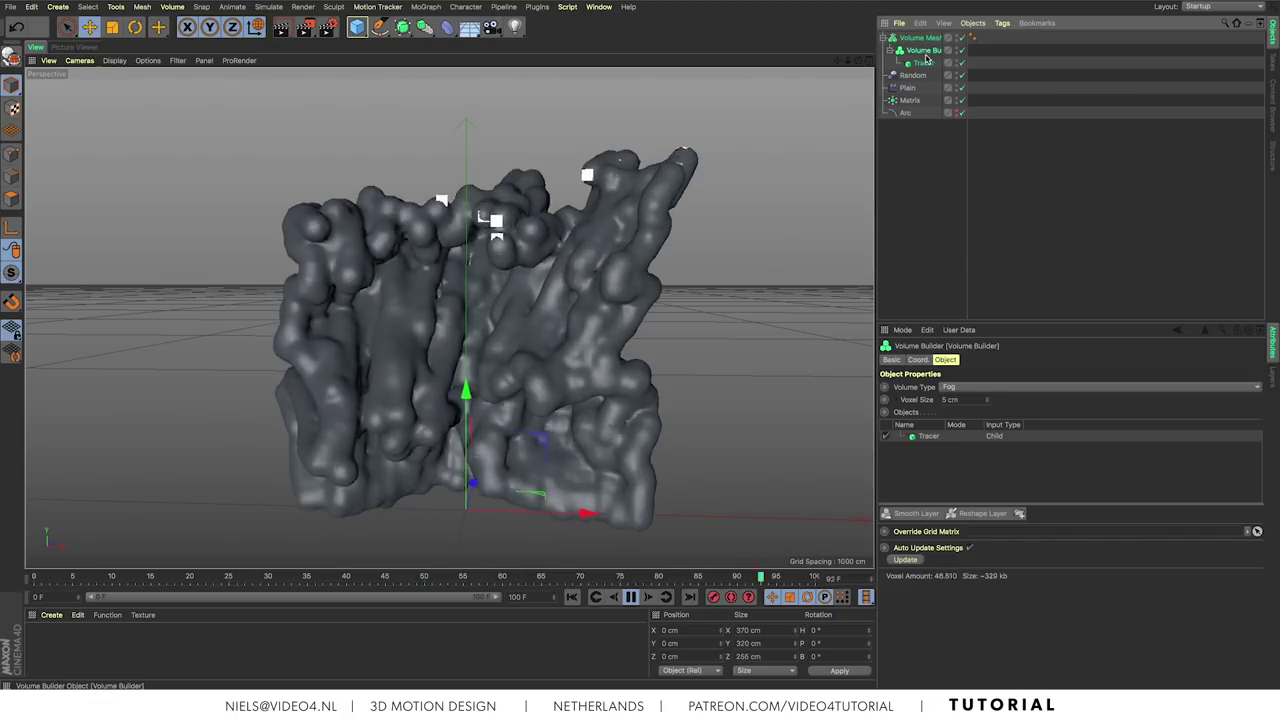
click(929, 437)
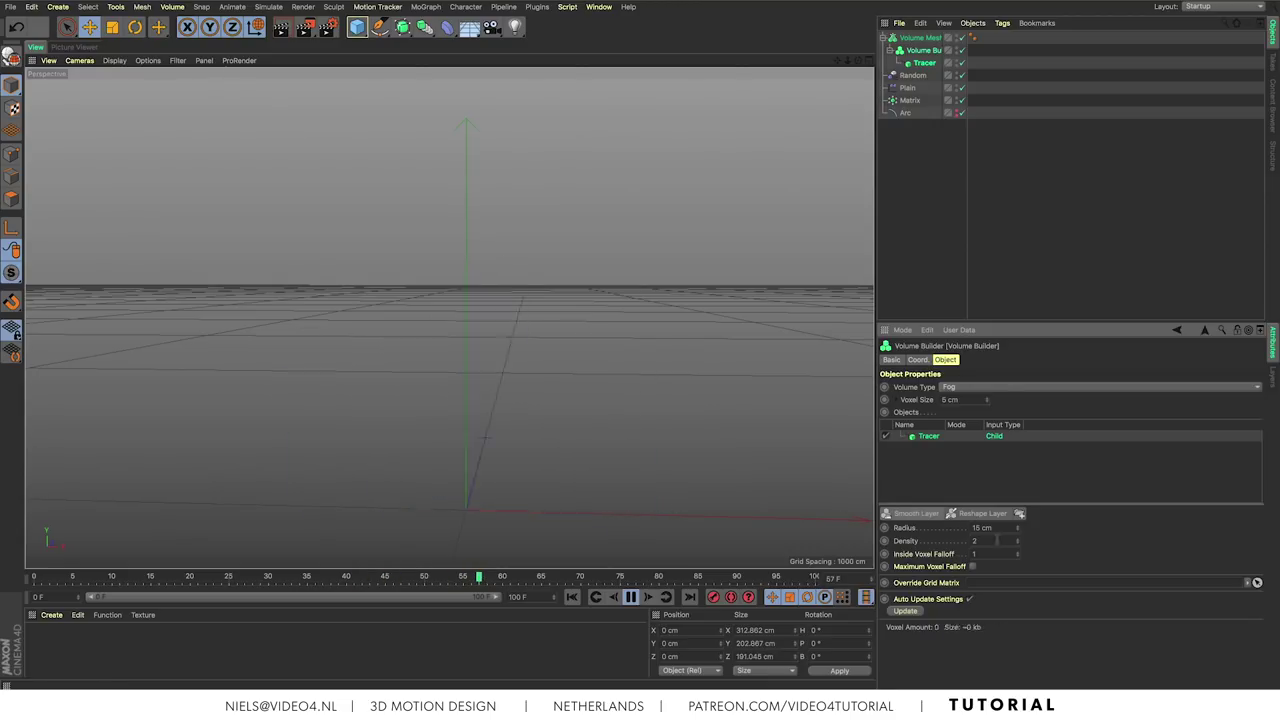
key(F8)
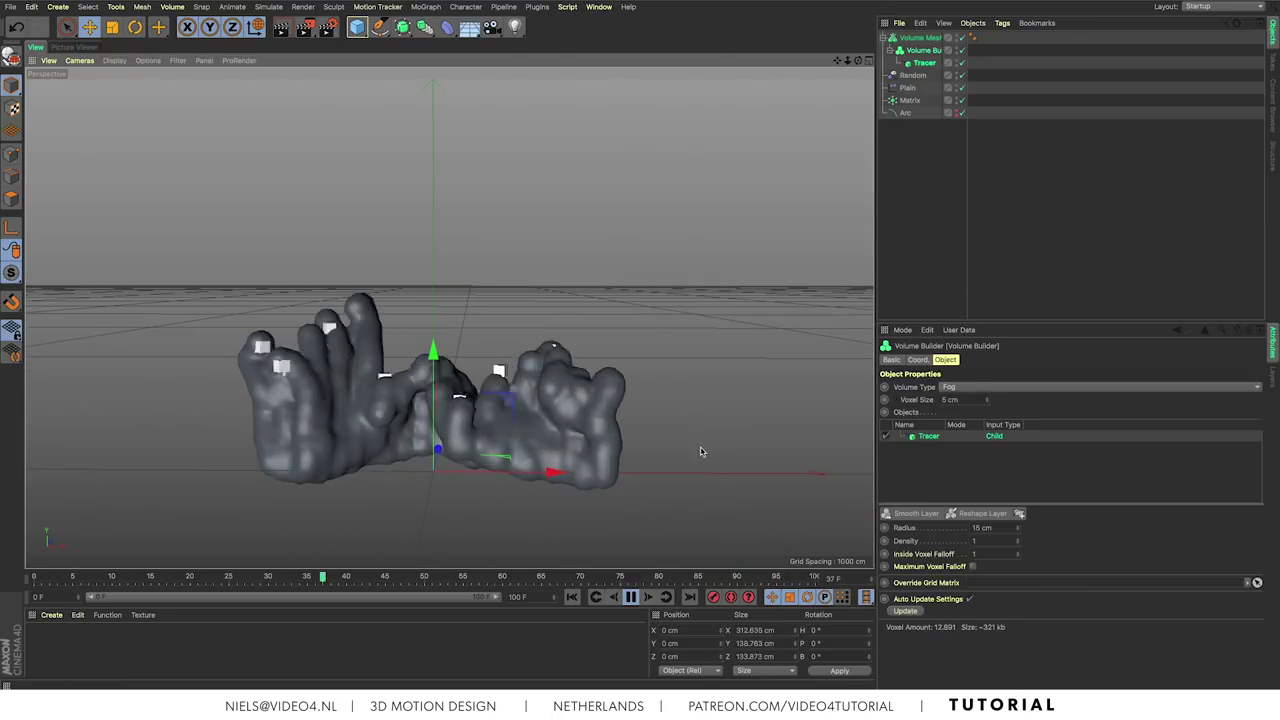
key(F8)
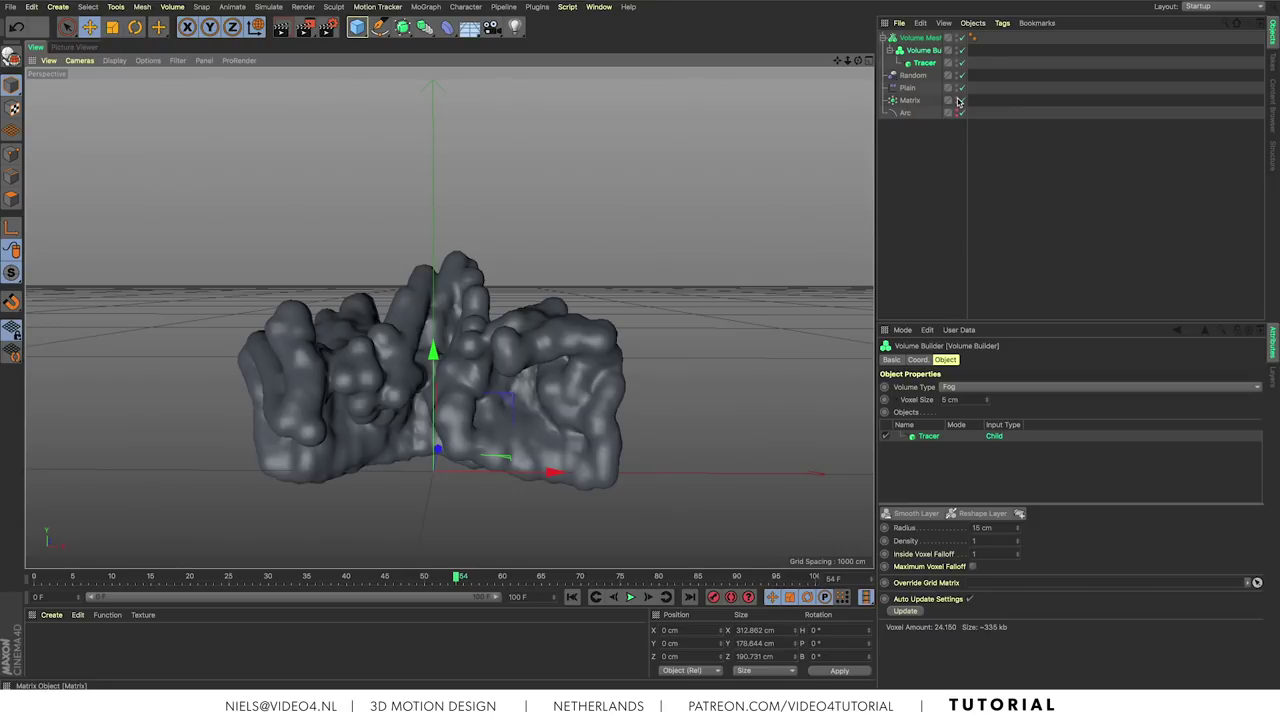
click(631, 597)
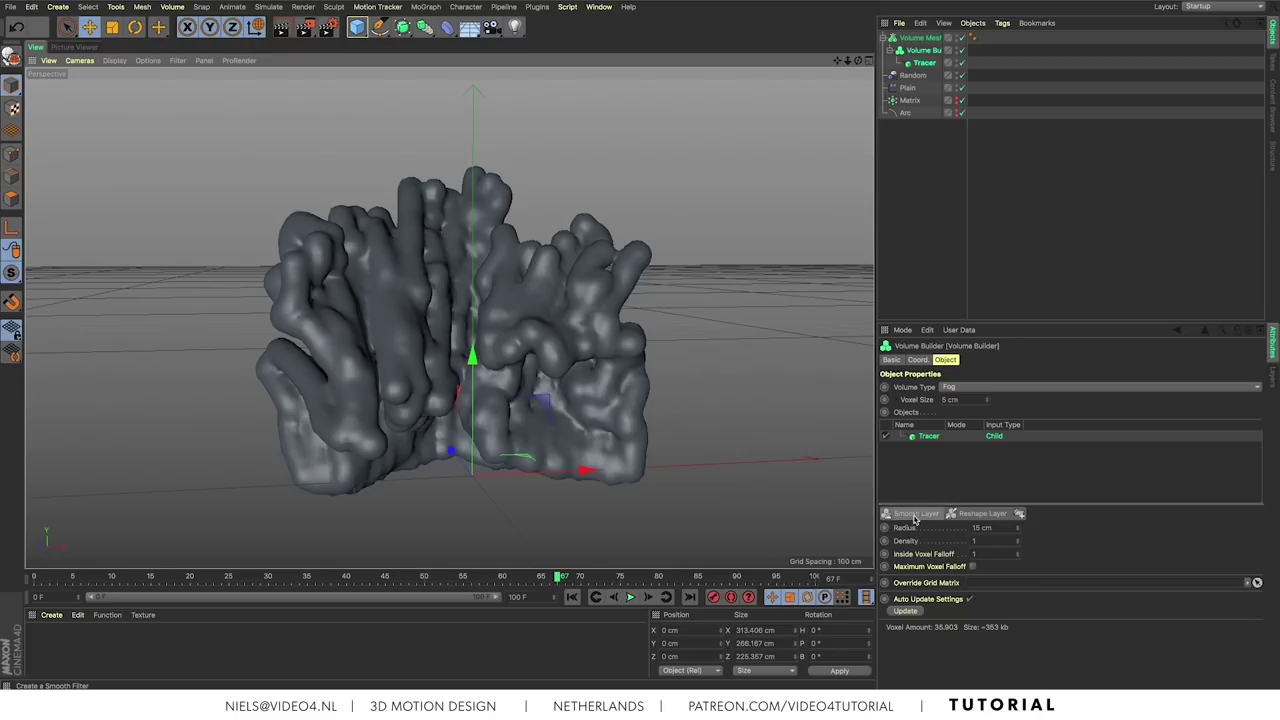
Step: Add a Gaussian Smooth Layer with voxel distance 1 and 40% strength, and replay the growth
click(914, 516)
click(941, 438)
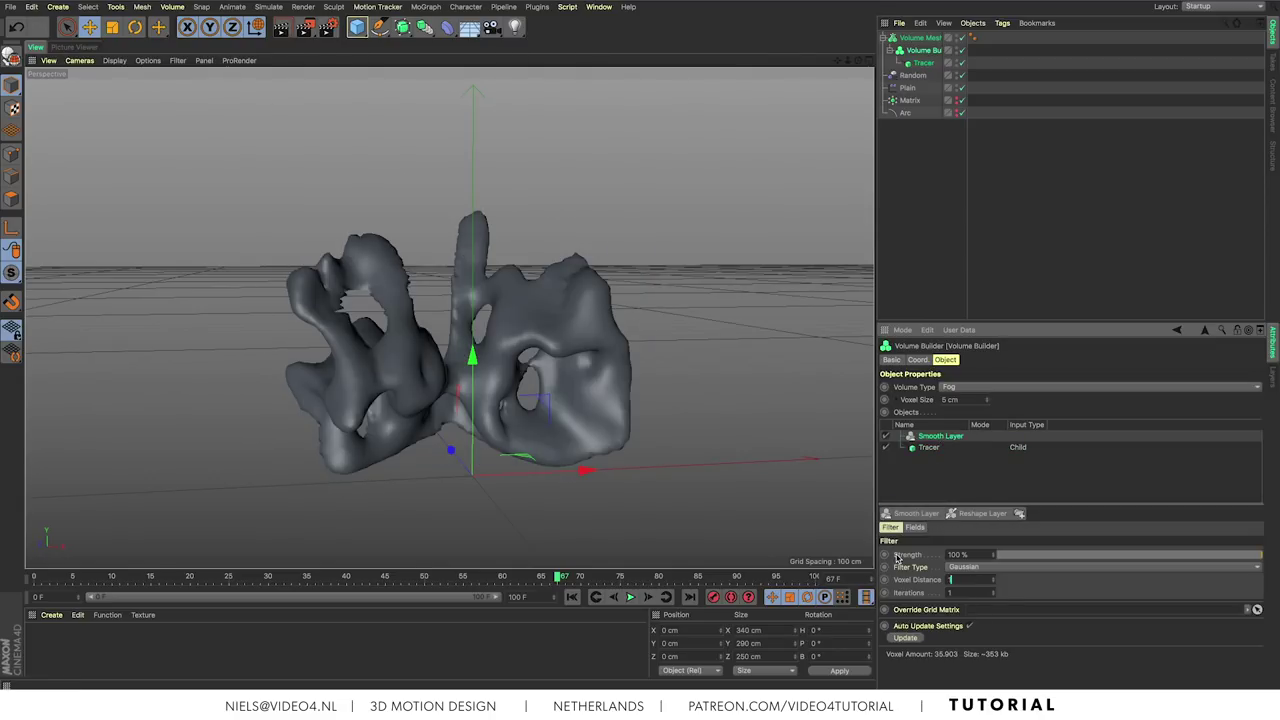
key(Return)
alt+drag(700, 380, 630, 365)
drag(1259, 555, 1120, 561)
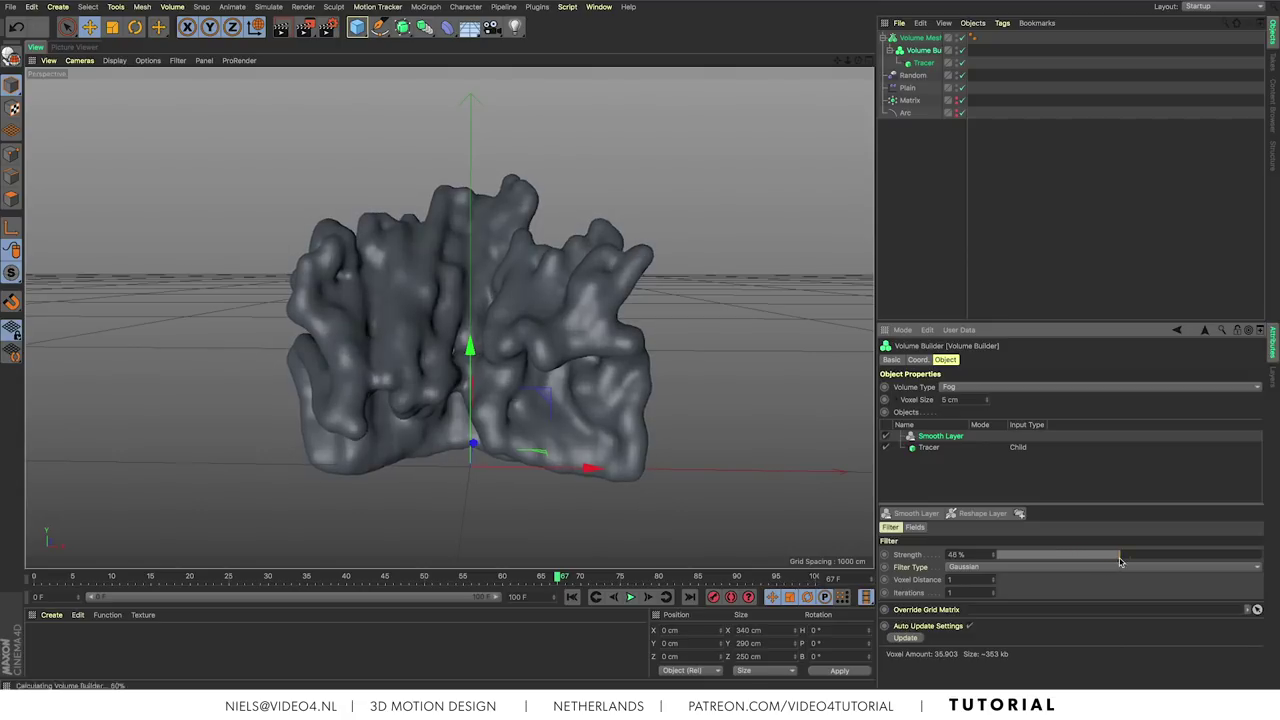
click(572, 597)
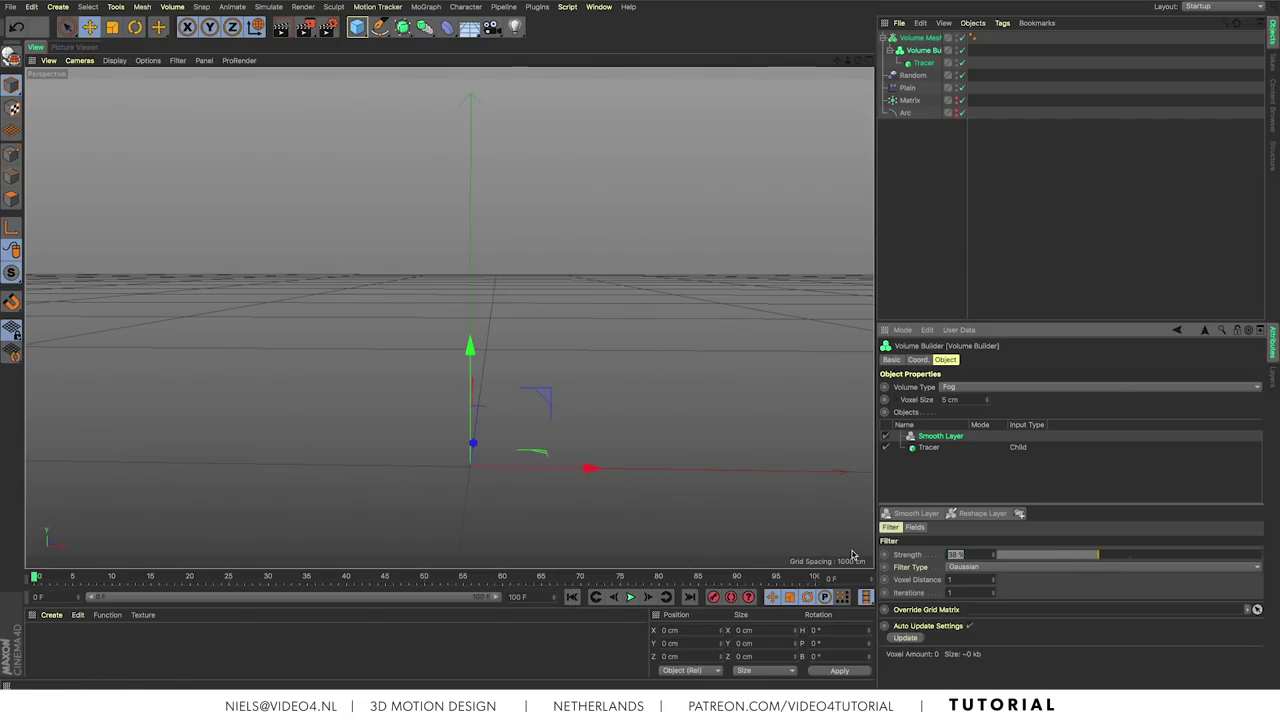
click(632, 597)
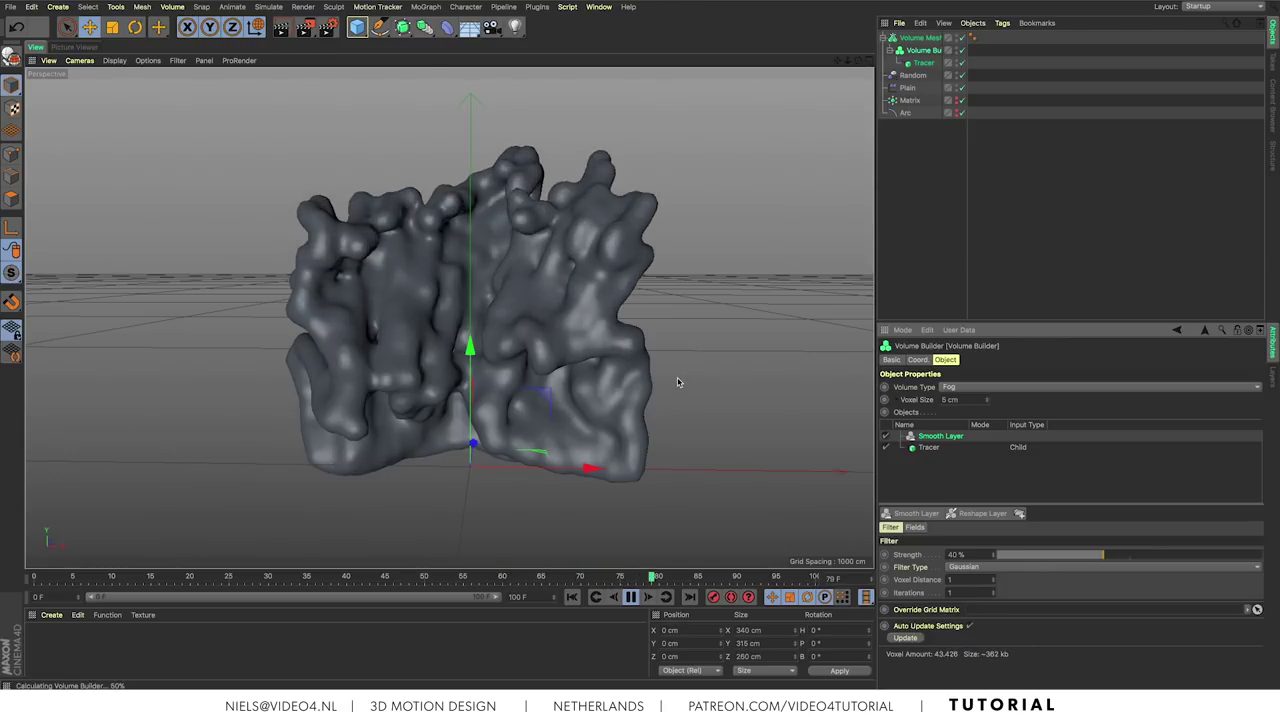
key(F8)
alt+drag(530, 434, 546, 458)
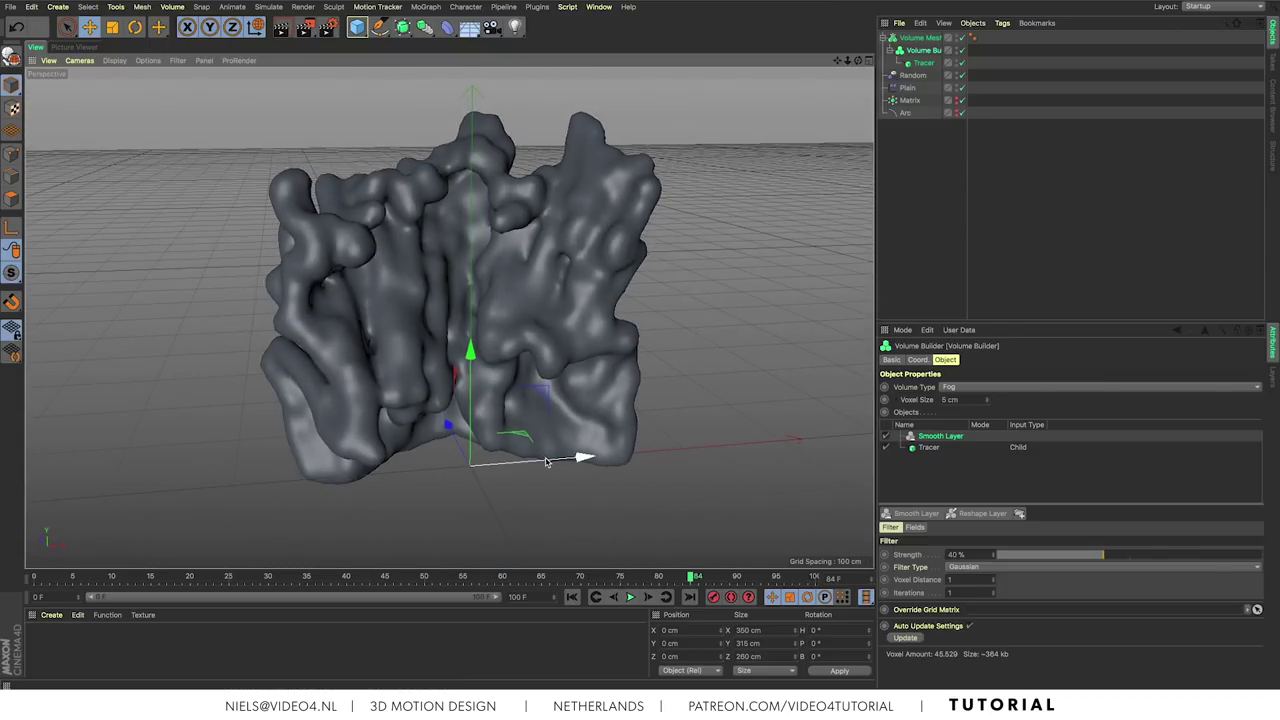
Step: Create a Random Field and place it inside the Volume Builder
click(180, 260)
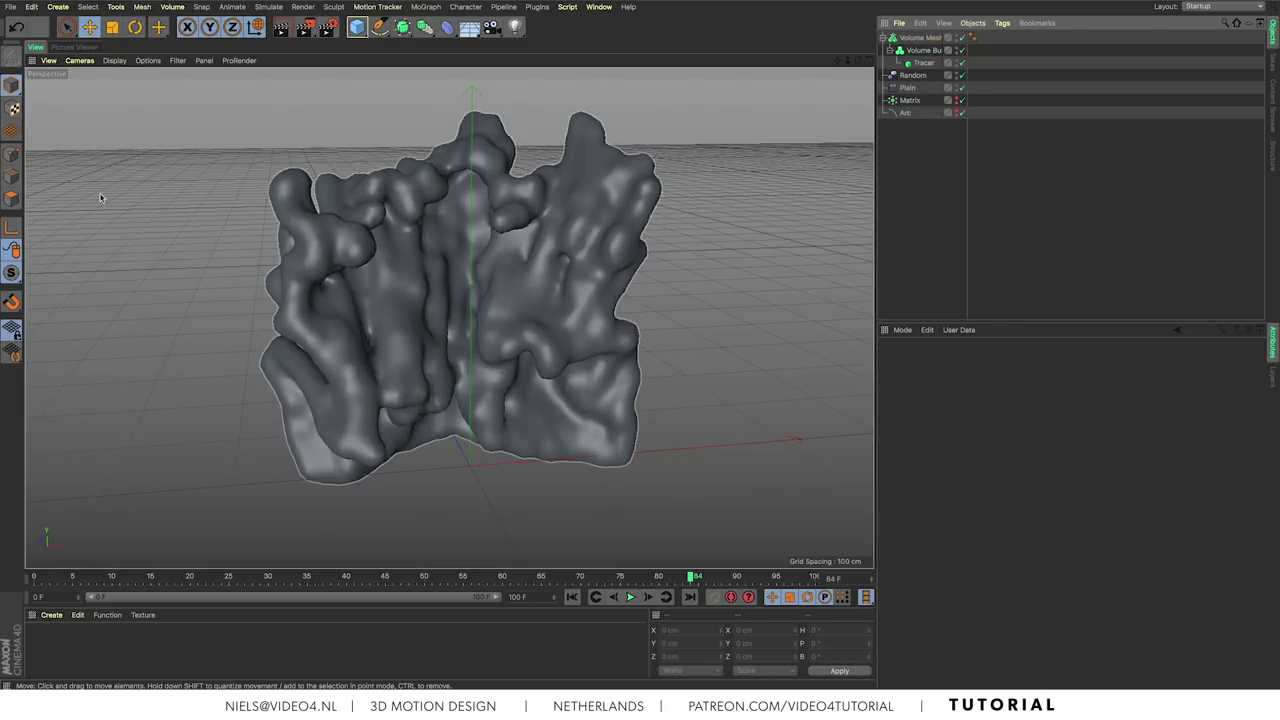
click(57, 8)
mouse_move(81, 100)
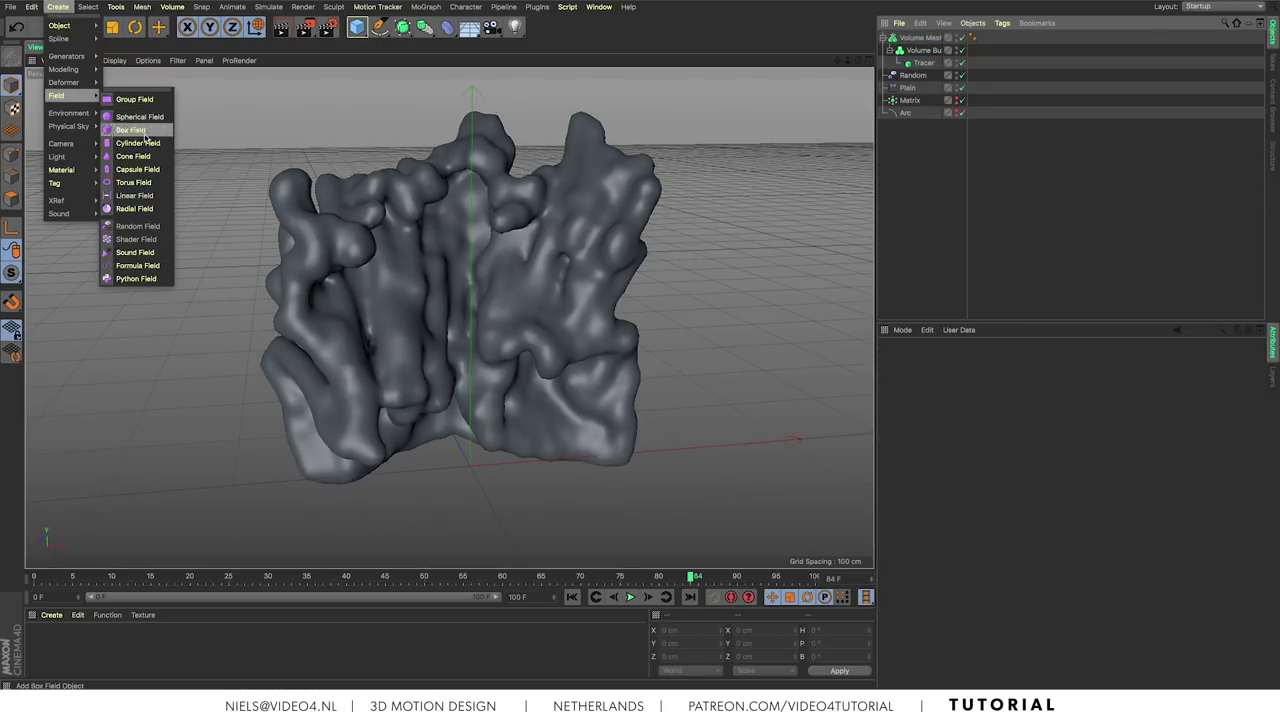
click(138, 226)
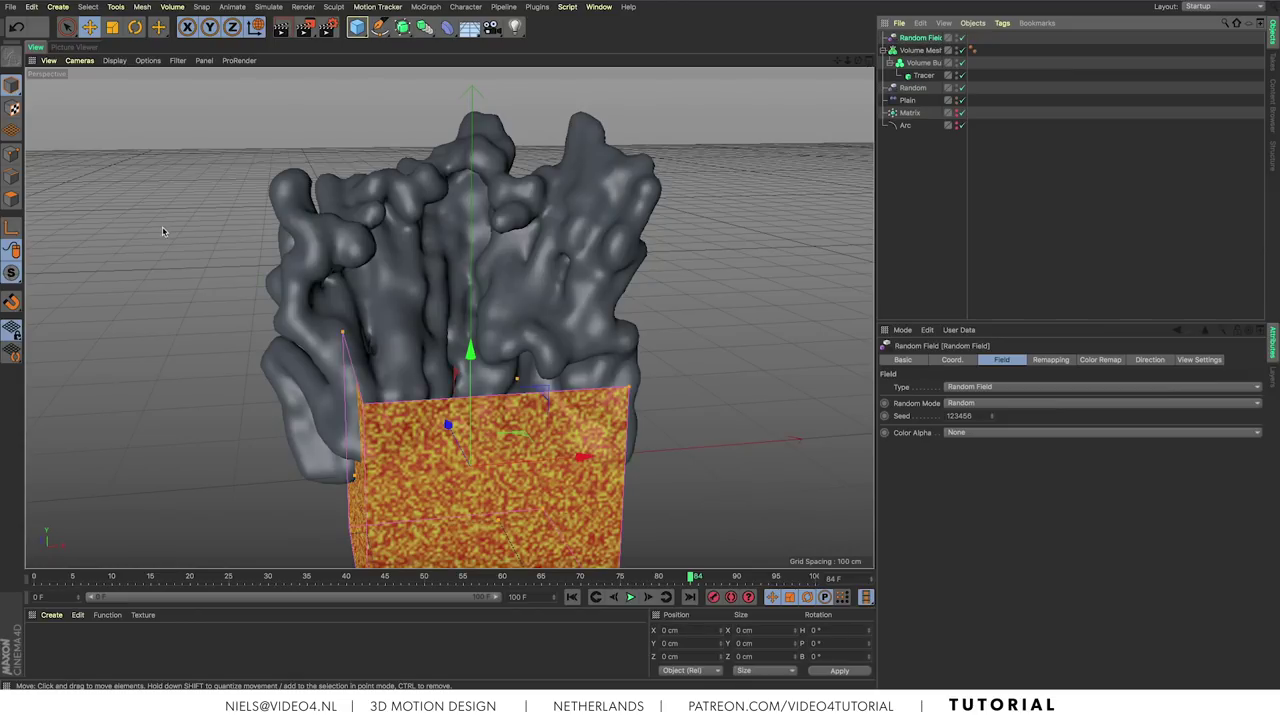
drag(923, 71, 920, 74)
Step: Set the Random Field layer's creation space to Objects
click(925, 51)
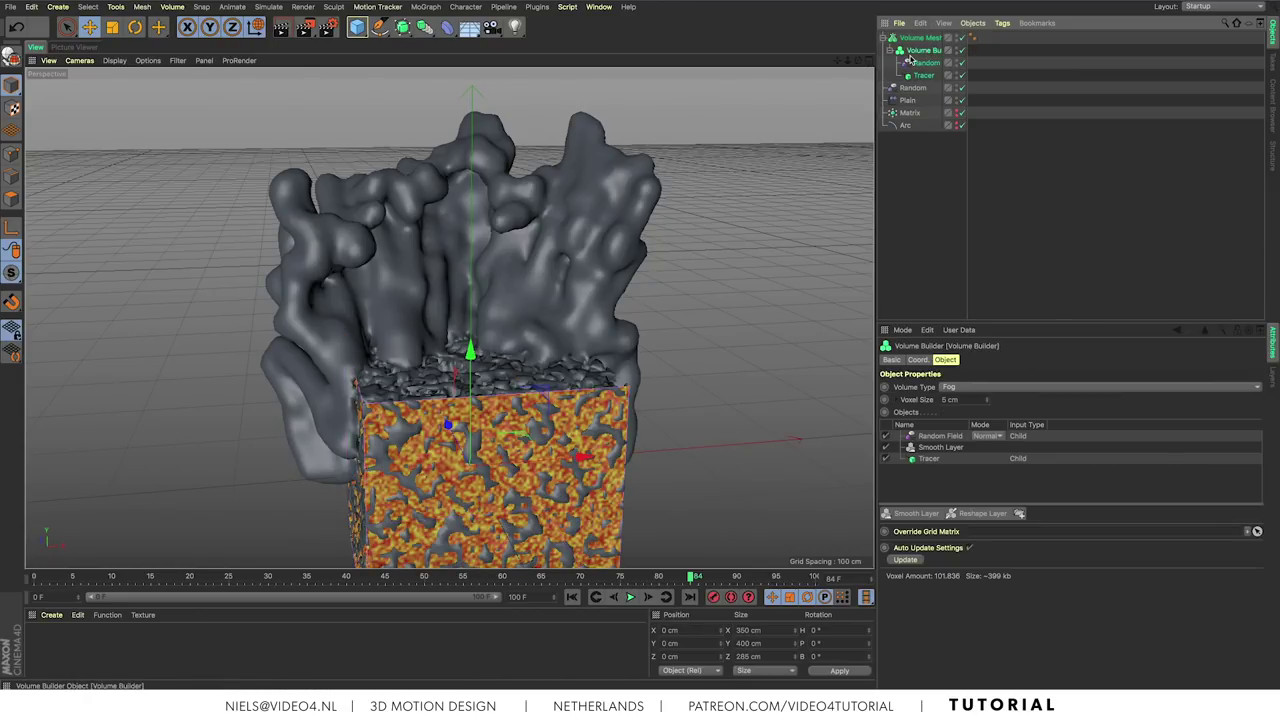
click(936, 437)
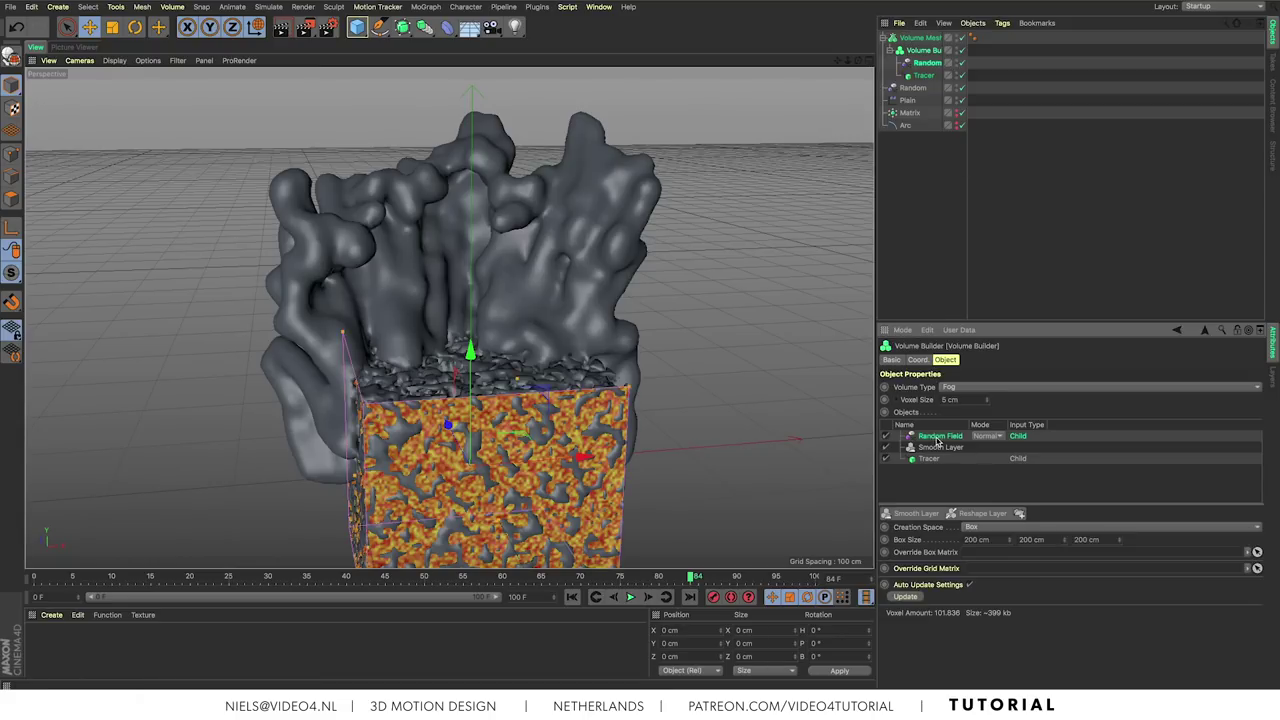
click(1009, 530)
click(1017, 548)
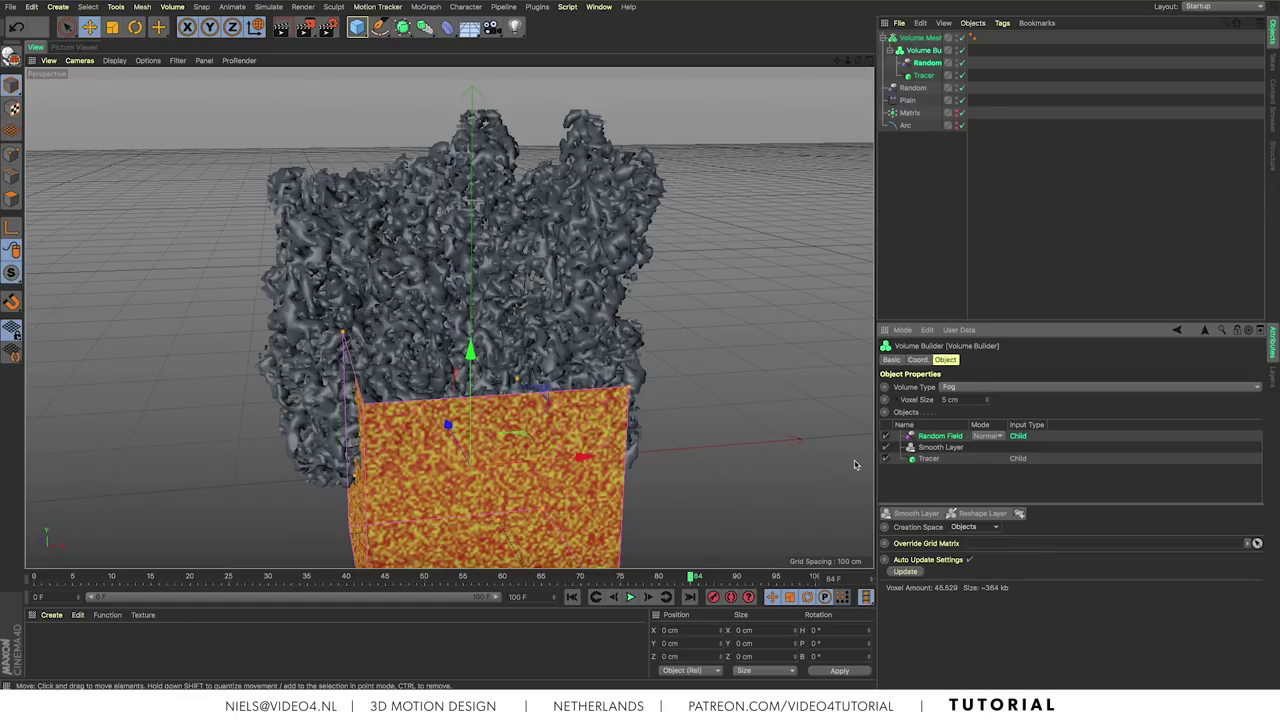
Step: Switch the Random Field's noise to Turbulence, adjust its scale, and return to the Volume Builder
double_click(946, 440)
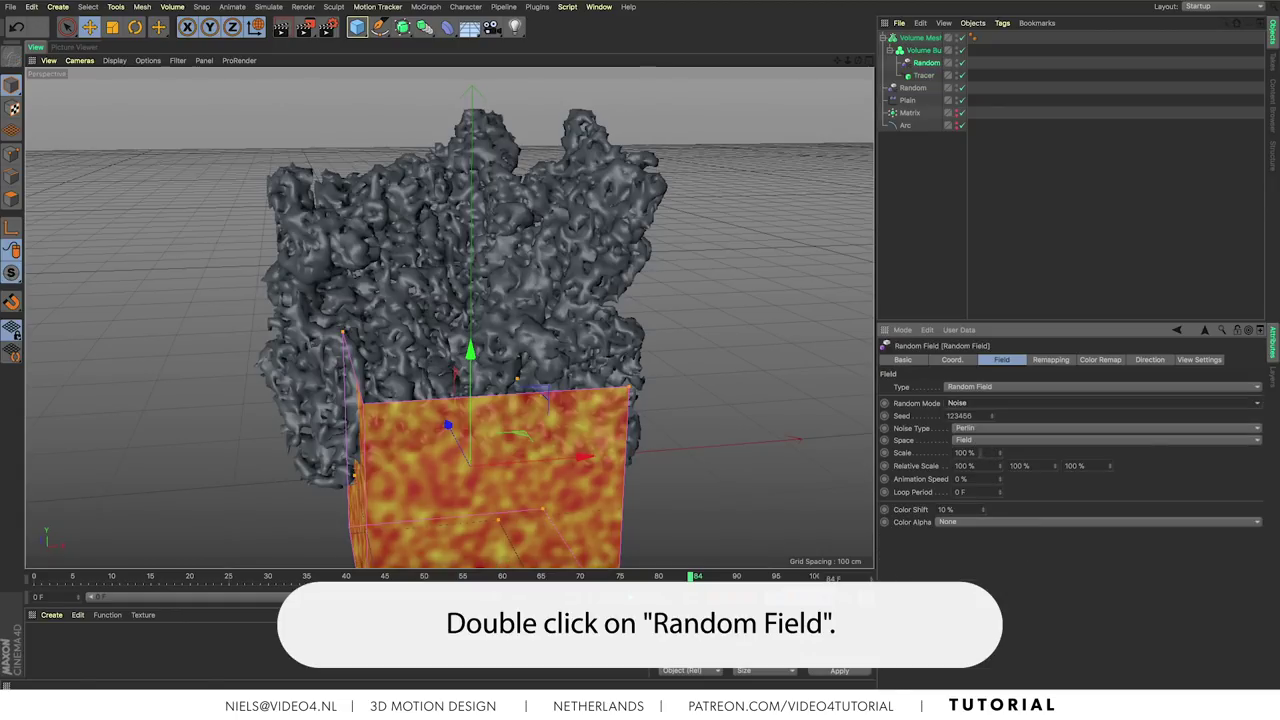
click(985, 429)
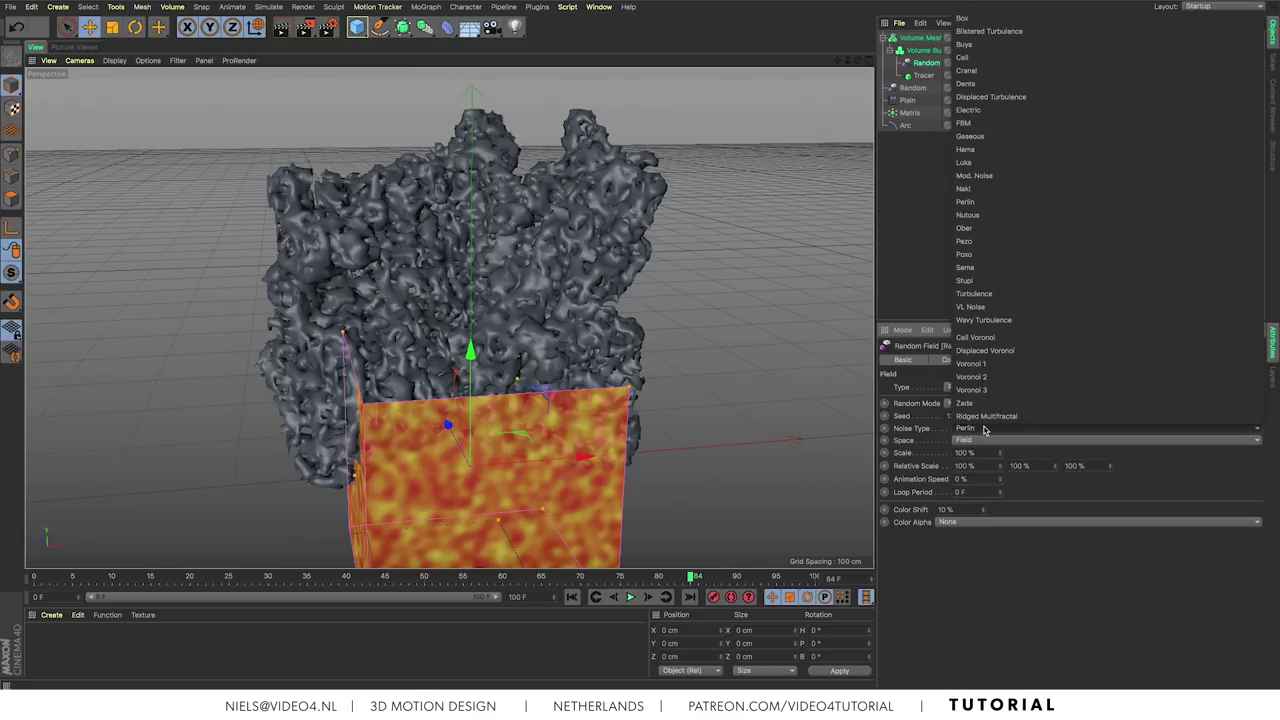
click(1008, 295)
alt+drag(768, 344, 738, 345)
drag(999, 453, 1021, 469)
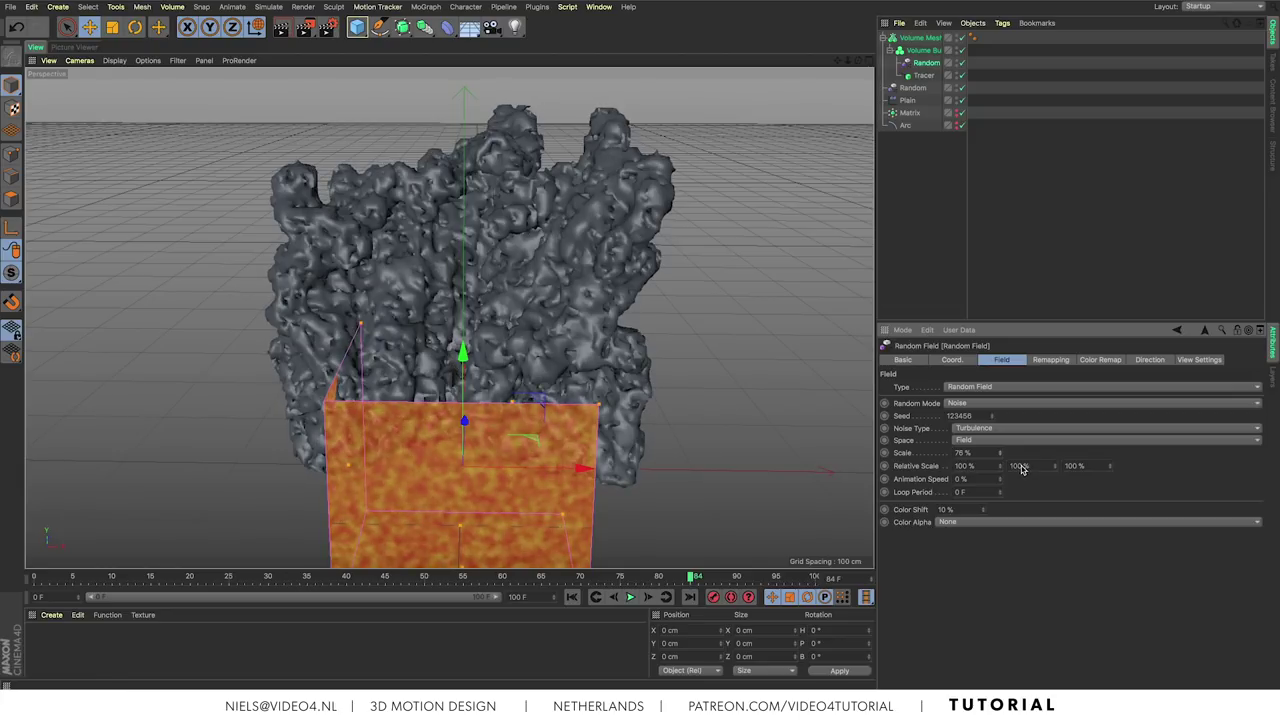
alt+drag(741, 418, 802, 353)
click(928, 51)
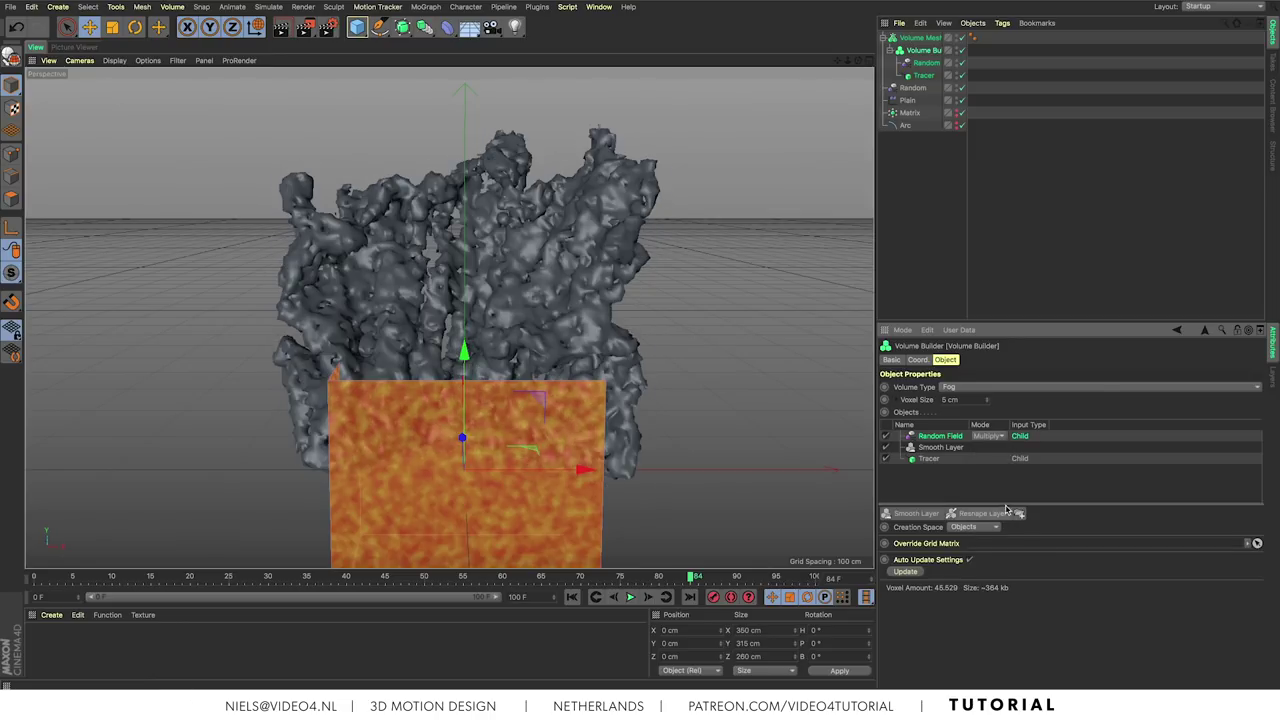
alt+drag(780, 411, 816, 441)
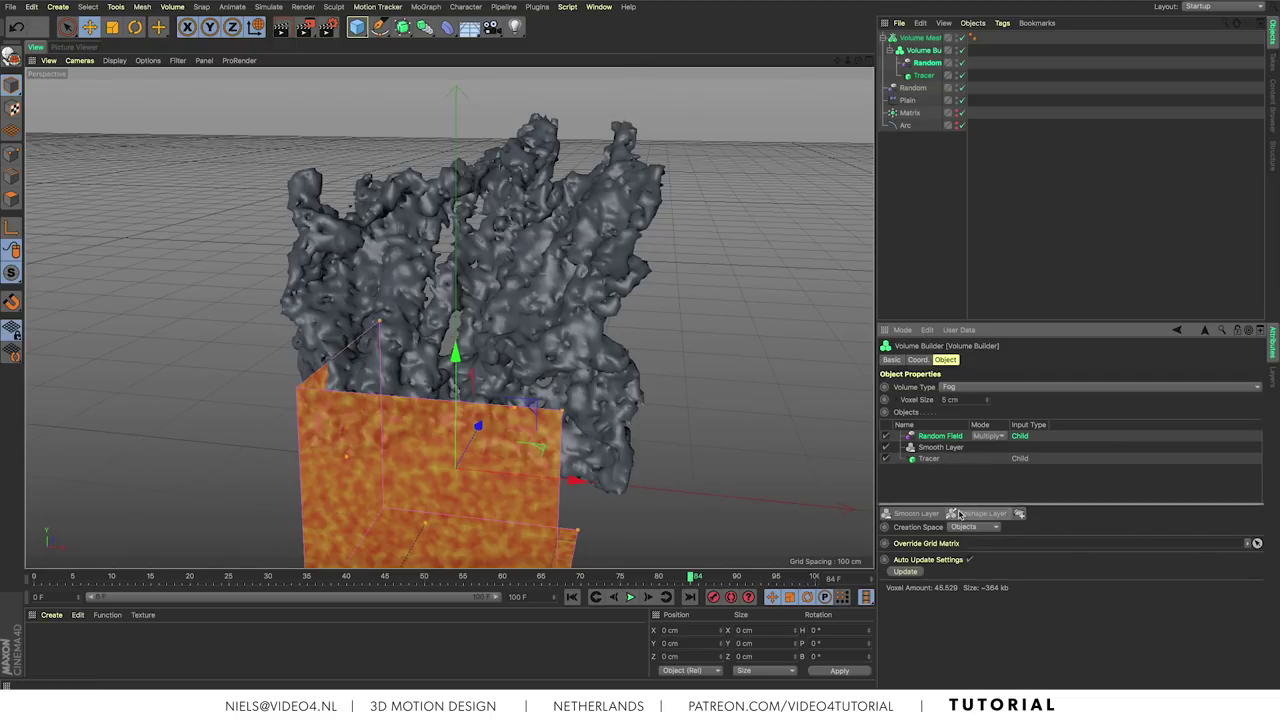
Step: Add a Reshape Layer using the Offset filter with its offset lowered to about 0.2
click(979, 515)
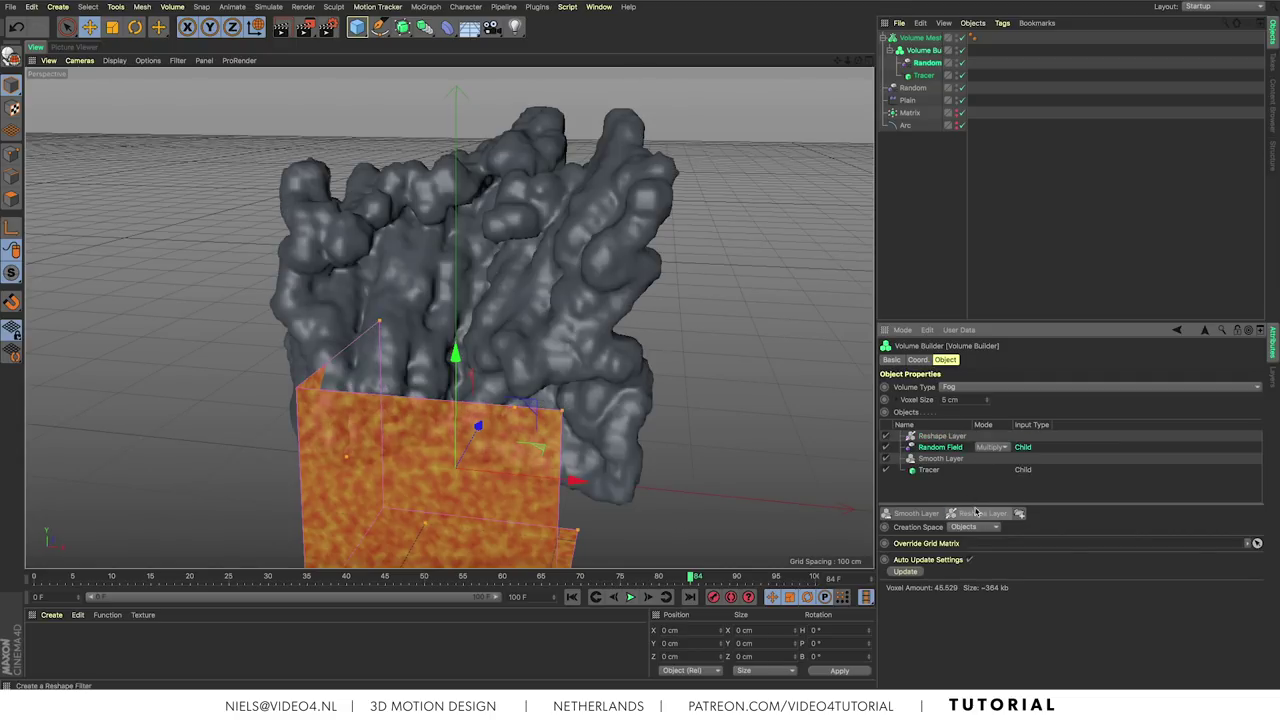
click(941, 437)
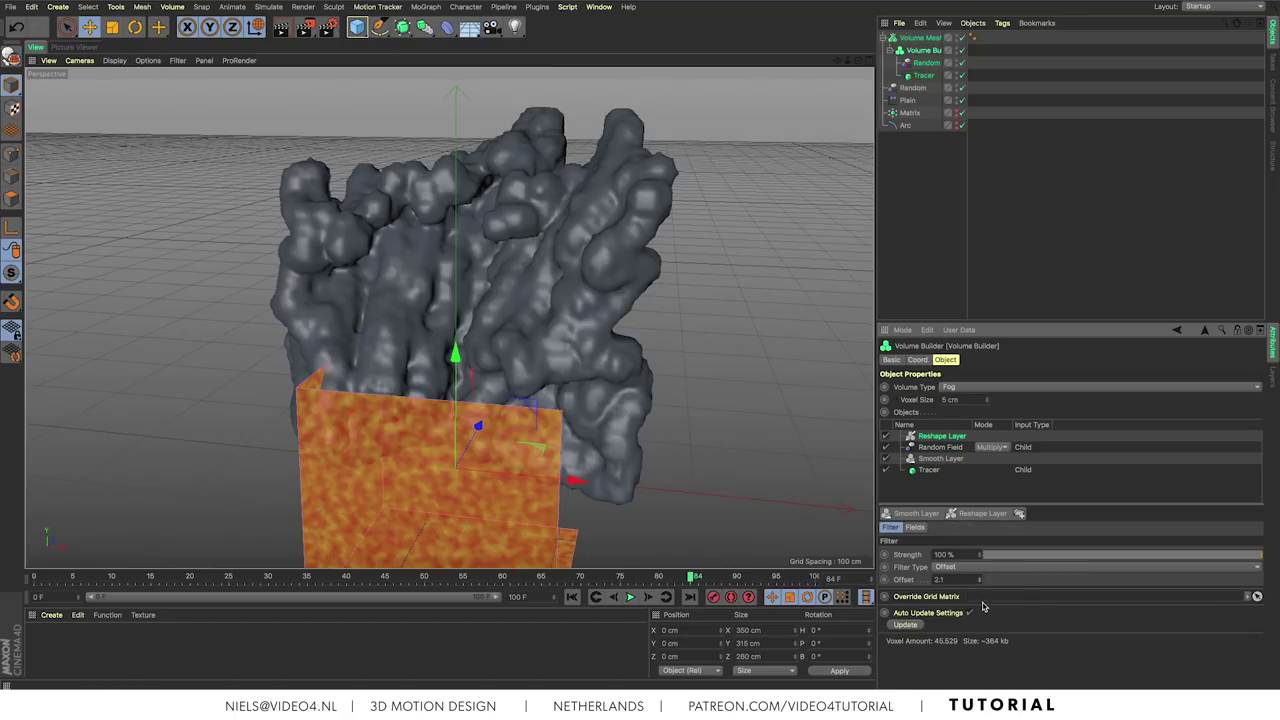
mouse_move(983, 607)
mouse_down()
mouse_move(982, 620)
mouse_move(966, 600)
mouse_up()
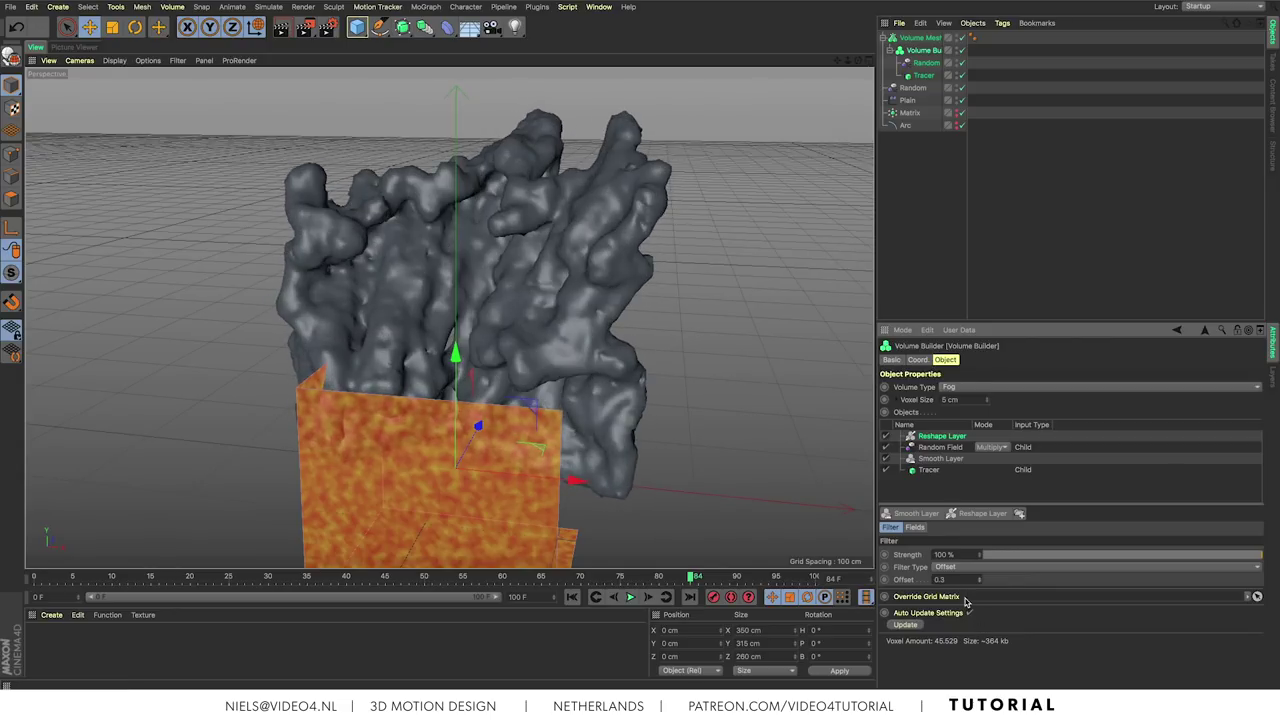
click(980, 567)
click(1047, 517)
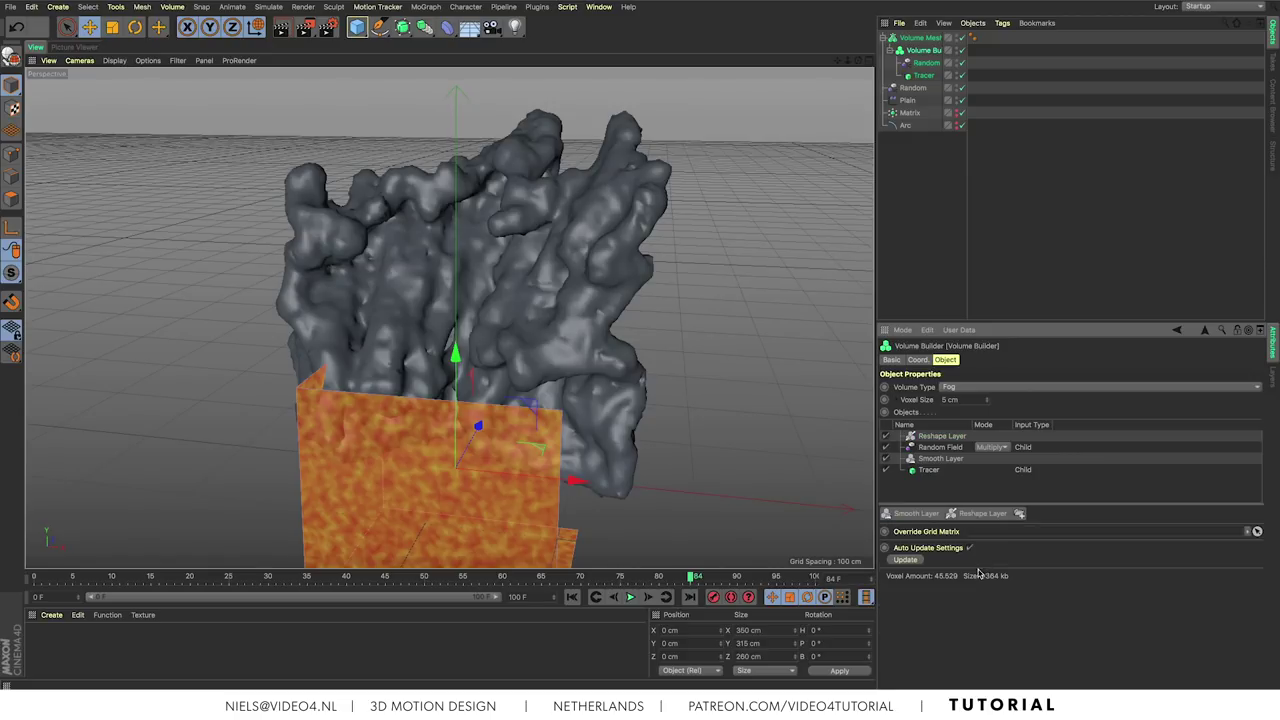
click(950, 437)
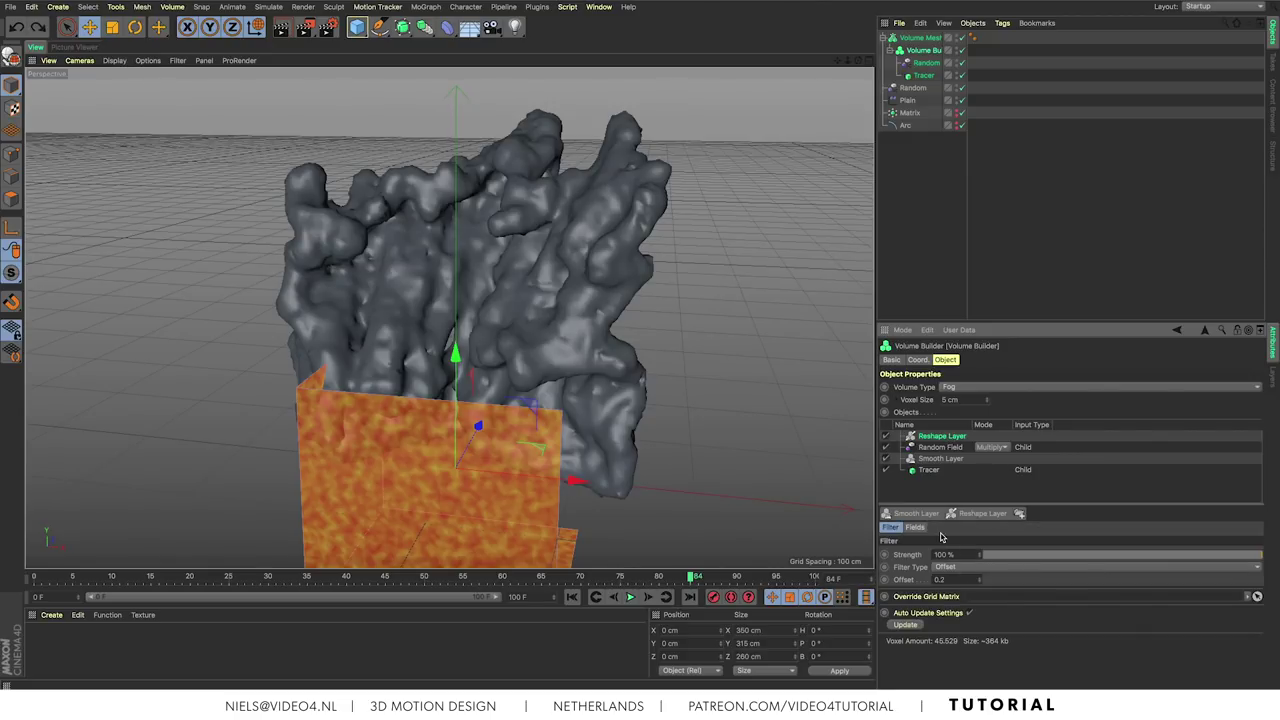
alt+drag(700, 307, 814, 271)
Step: Clear the selection, collapse the Volume Mesher, and play the growth through to frame 99
click(912, 165)
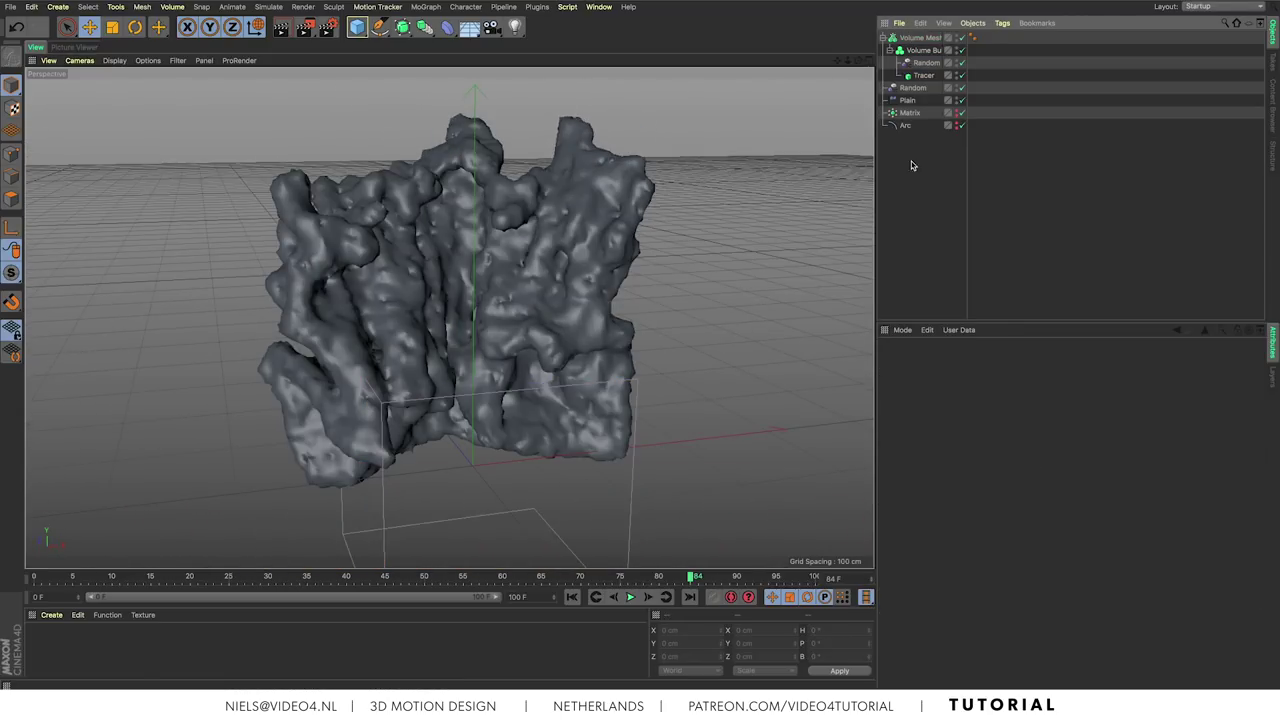
click(884, 38)
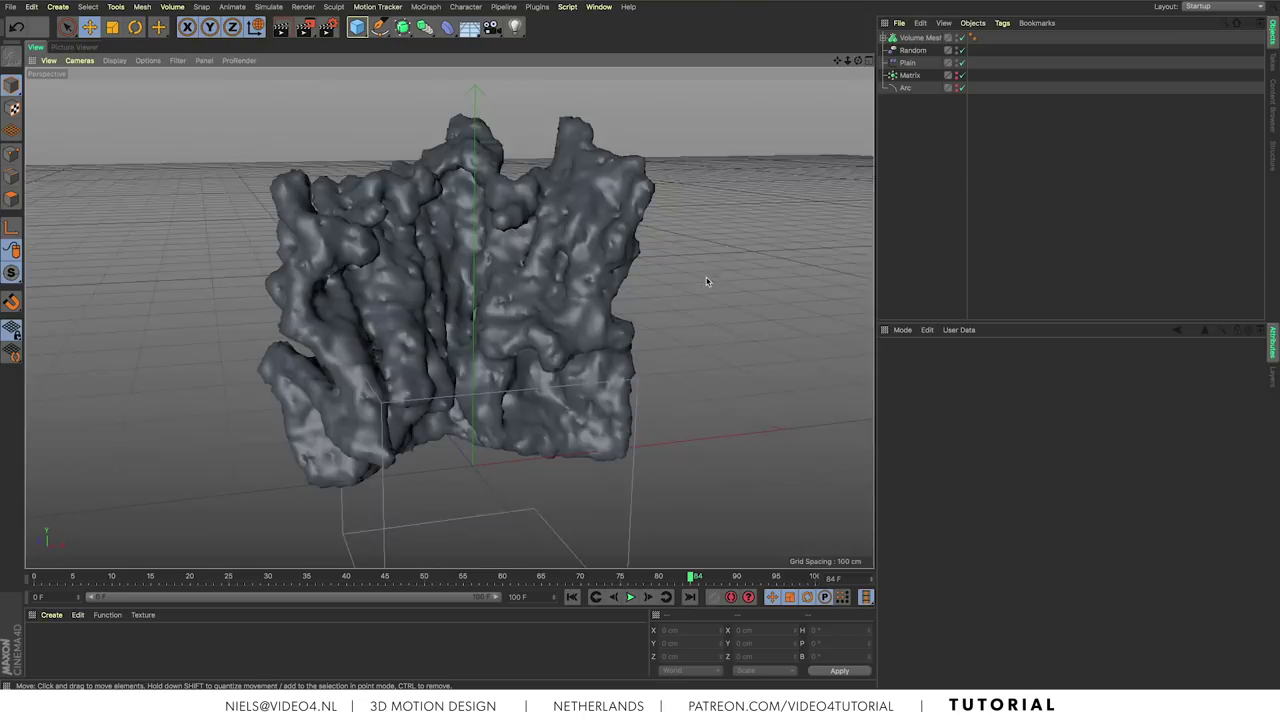
alt+drag(820, 190, 700, 290)
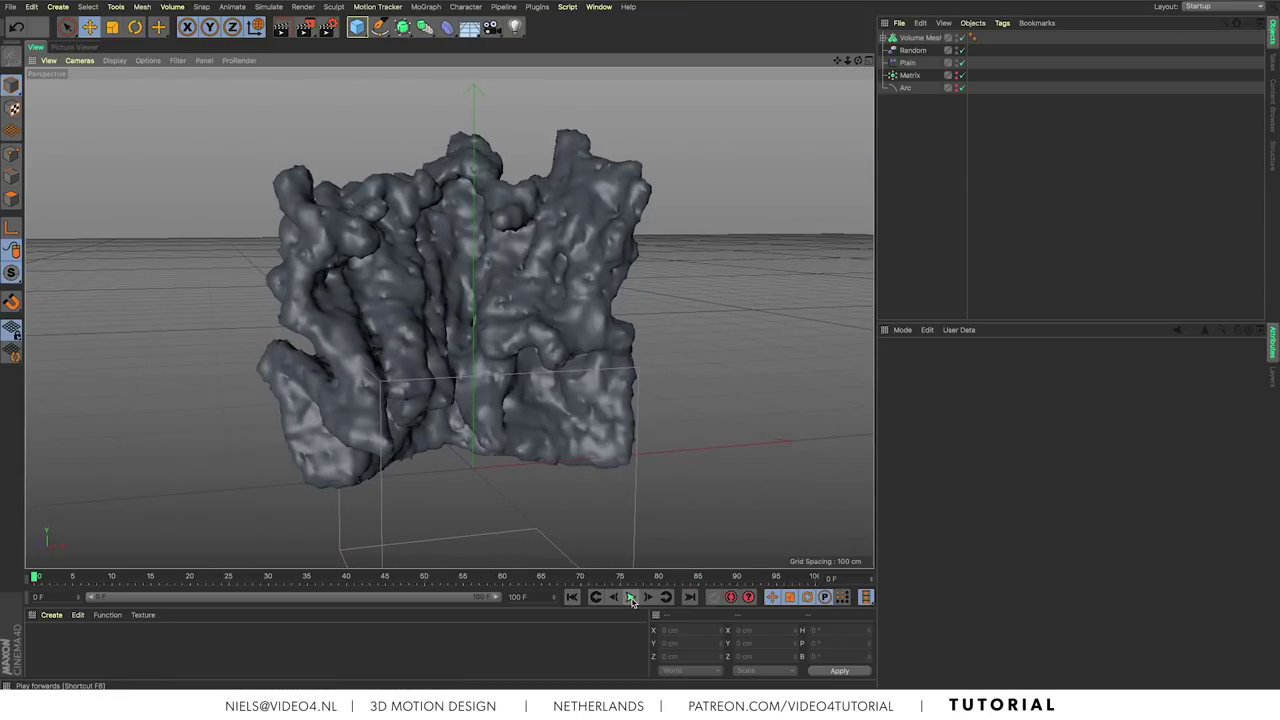
click(631, 597)
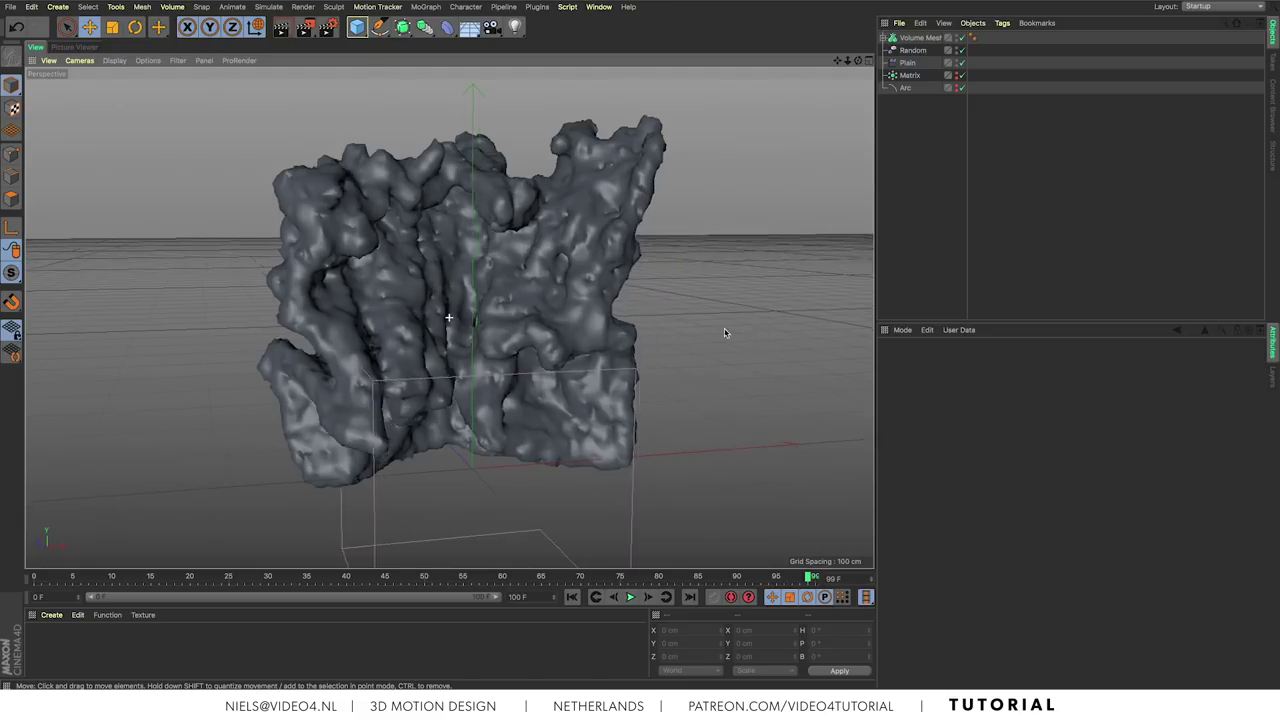
alt+drag(723, 331, 760, 263)
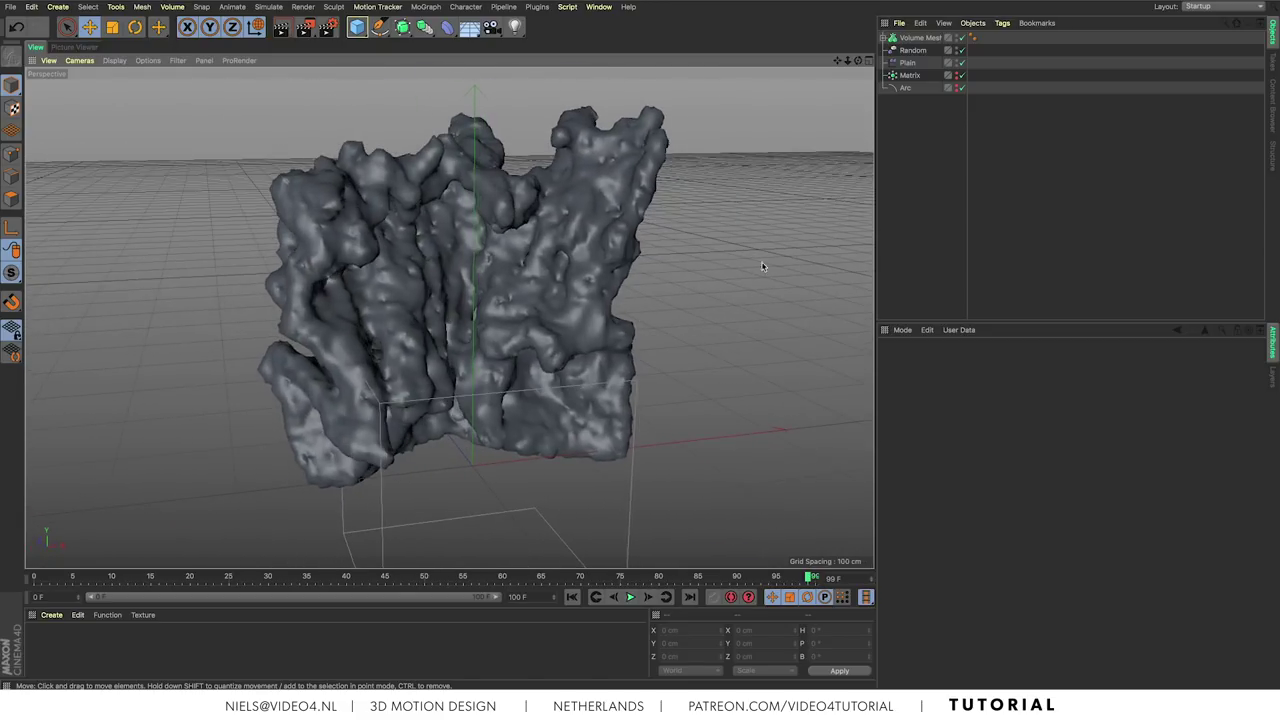
Step: Change the Volume Builder's voxel size to 3 cm and replay the animation from the start
click(885, 38)
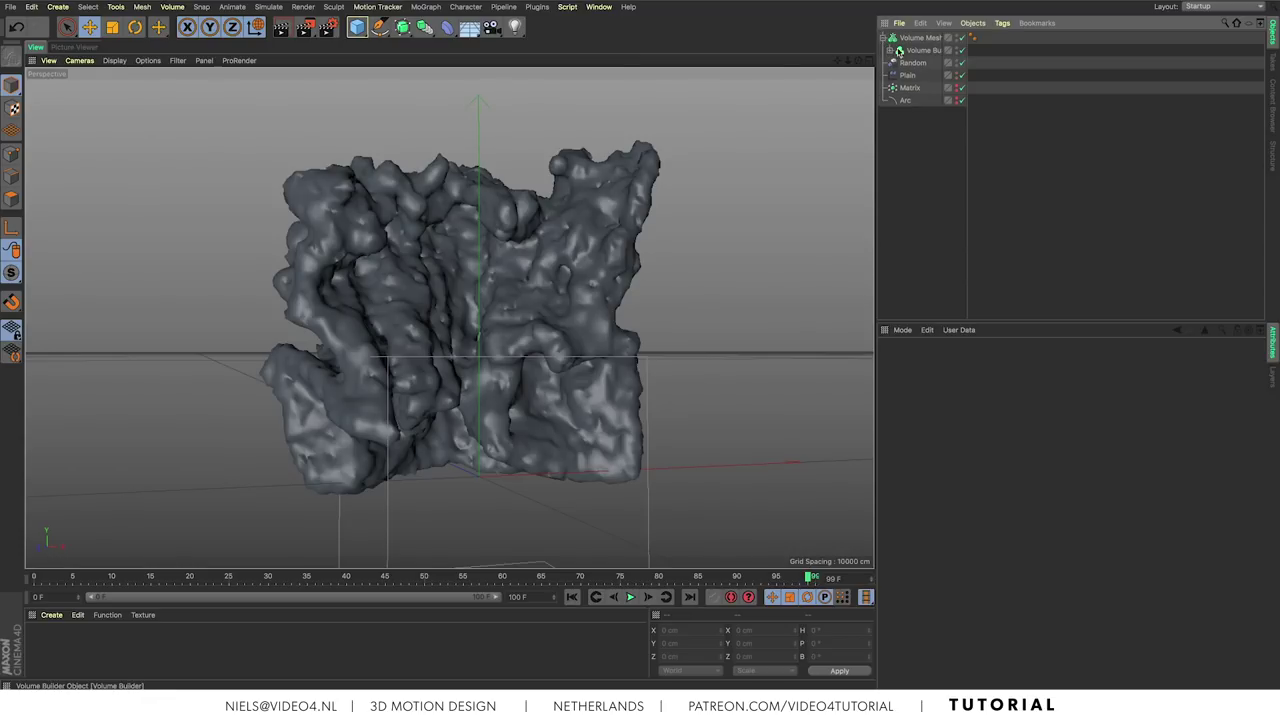
click(919, 52)
click(965, 398)
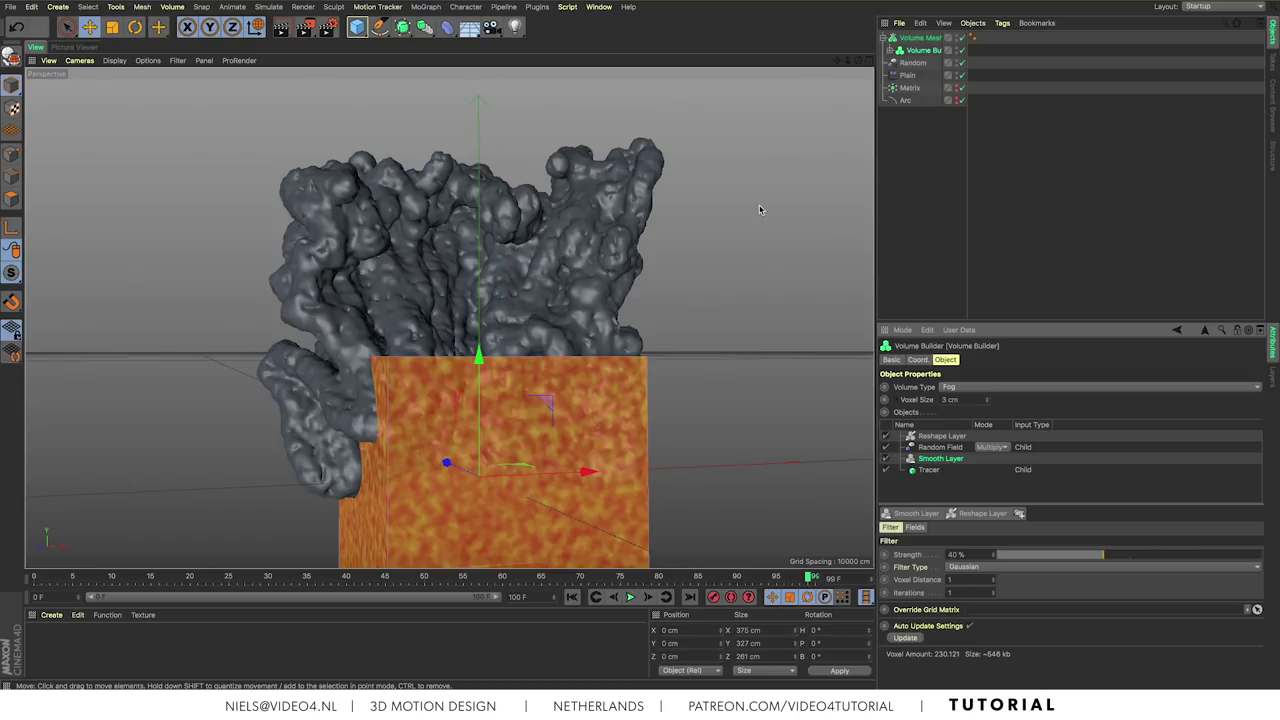
click(760, 271)
alt+drag(760, 271, 685, 305)
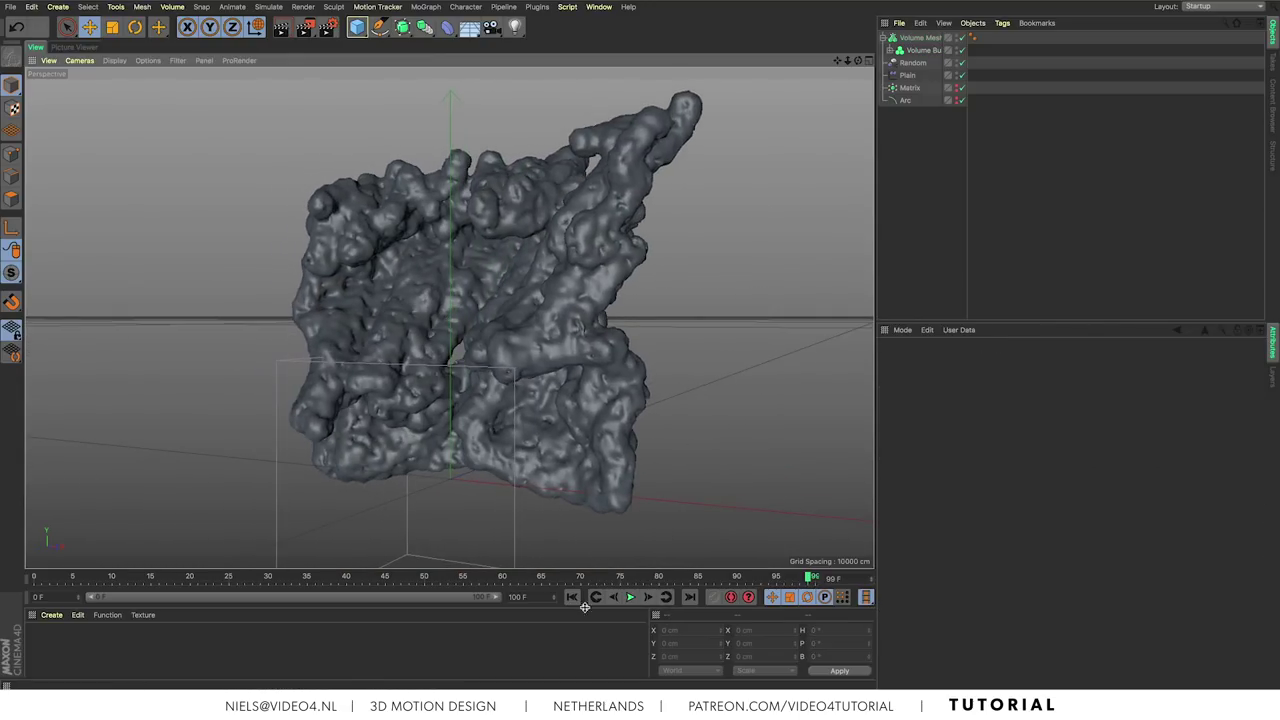
click(631, 597)
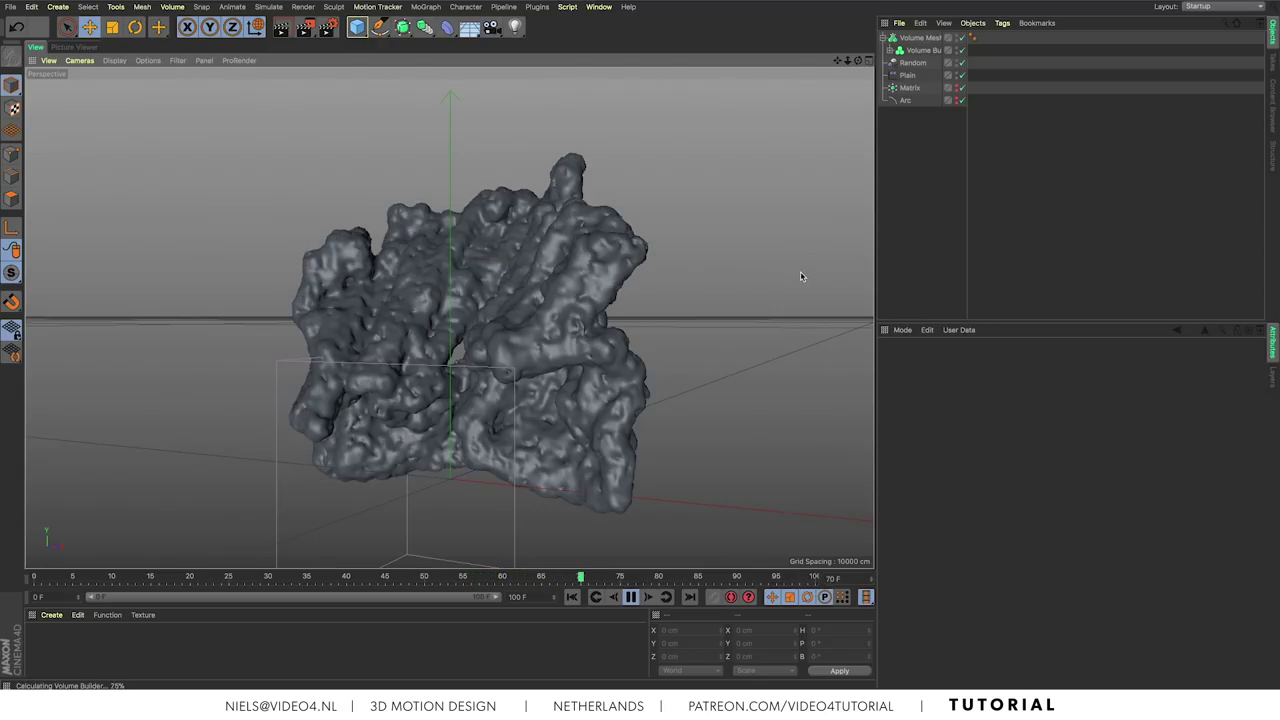
Step: Halt playback at frame 91 and orbit around the dense ragged wall of finer mesh
mouse_move(763, 323)
alt+mouse_down()
mouse_move(808, 317)
mouse_move(787, 318)
alt+mouse_up()
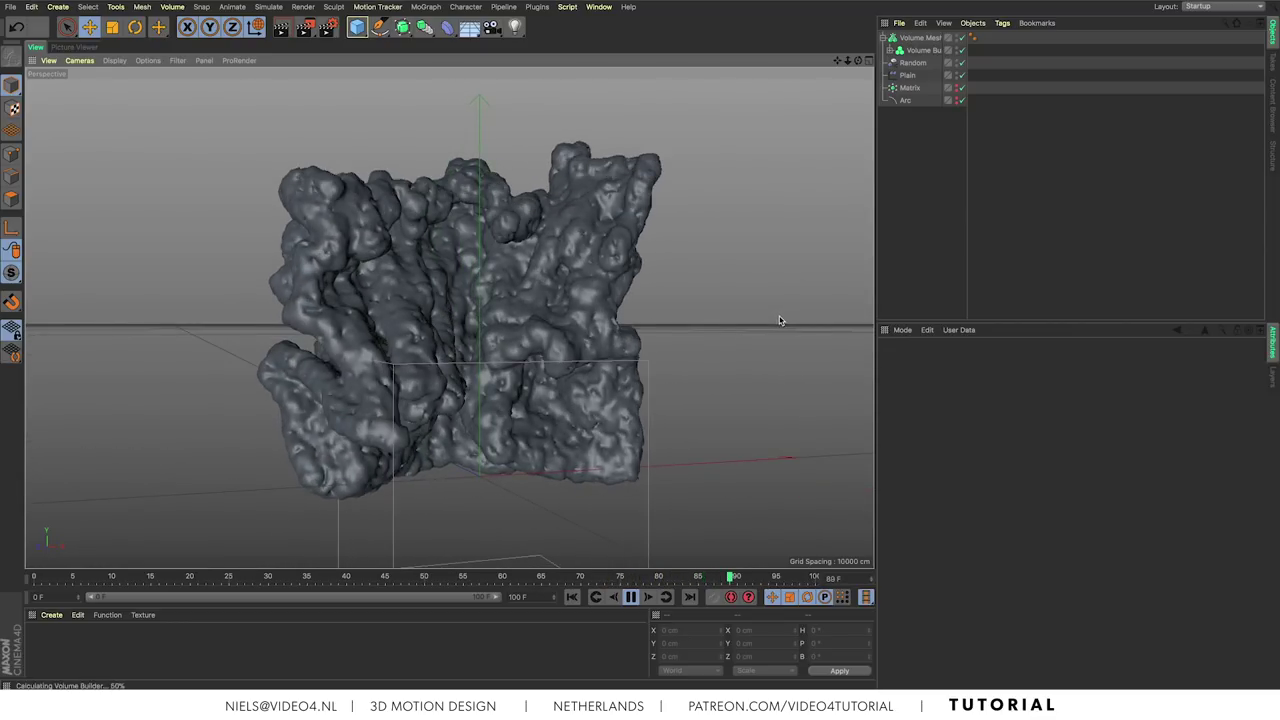
key(F8)
alt+drag(333, 319, 264, 338)
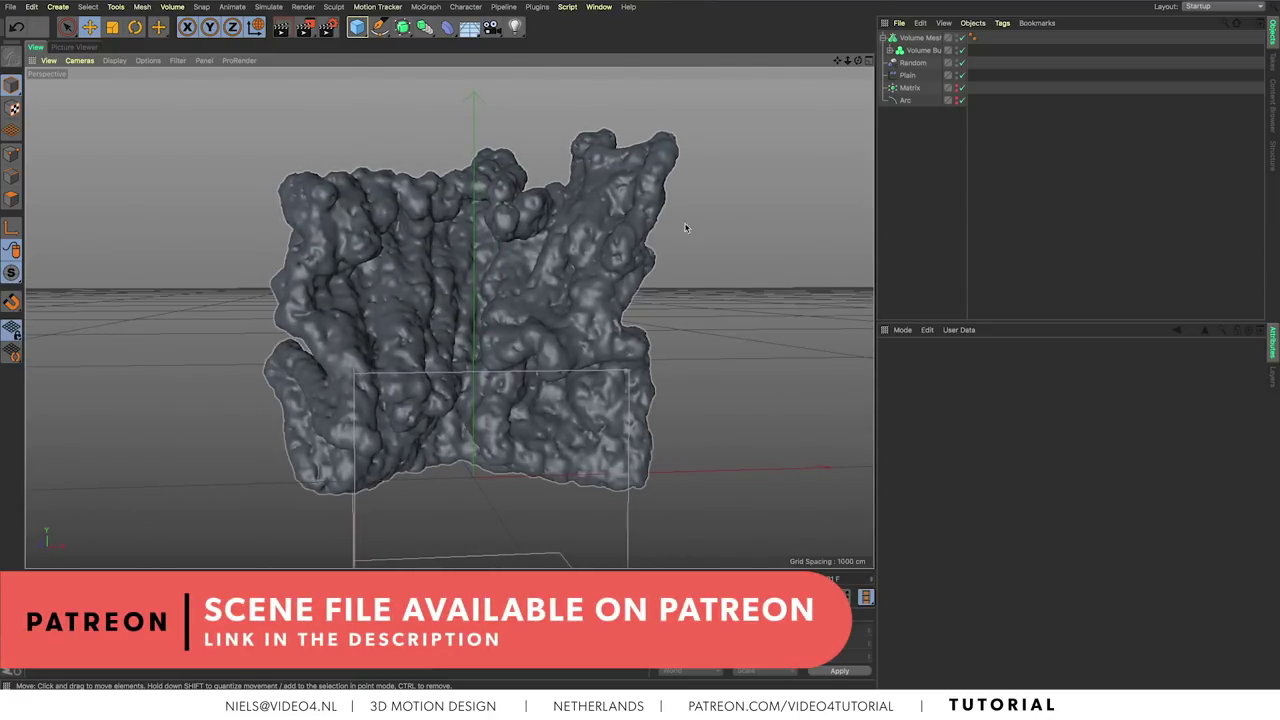